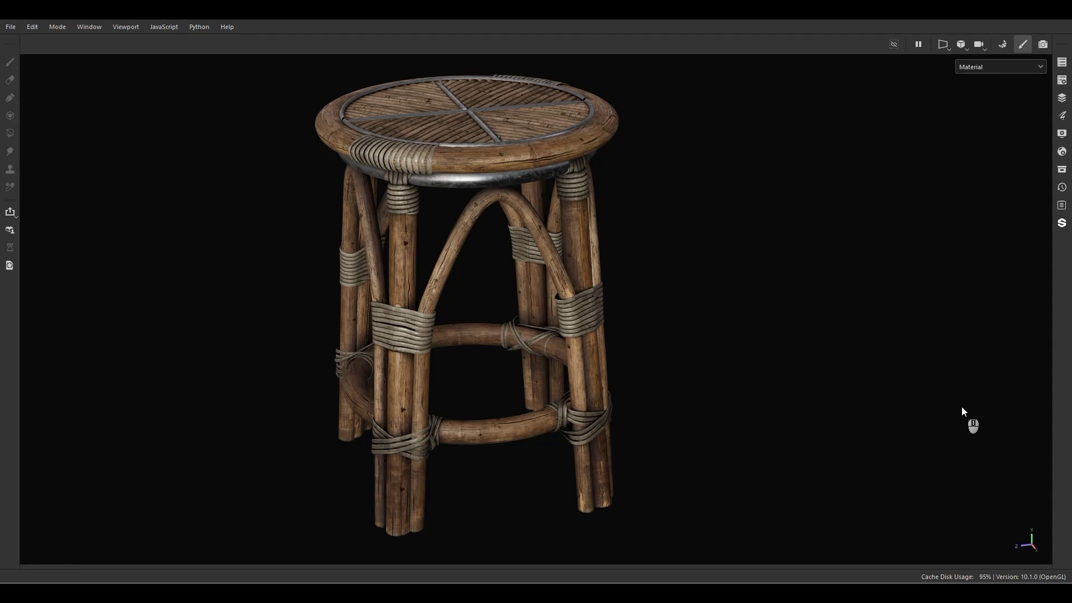
{"action": "left_click_drag", "start_coordinate": [854, 368], "coordinate": [757, 364], "text": "alt"}
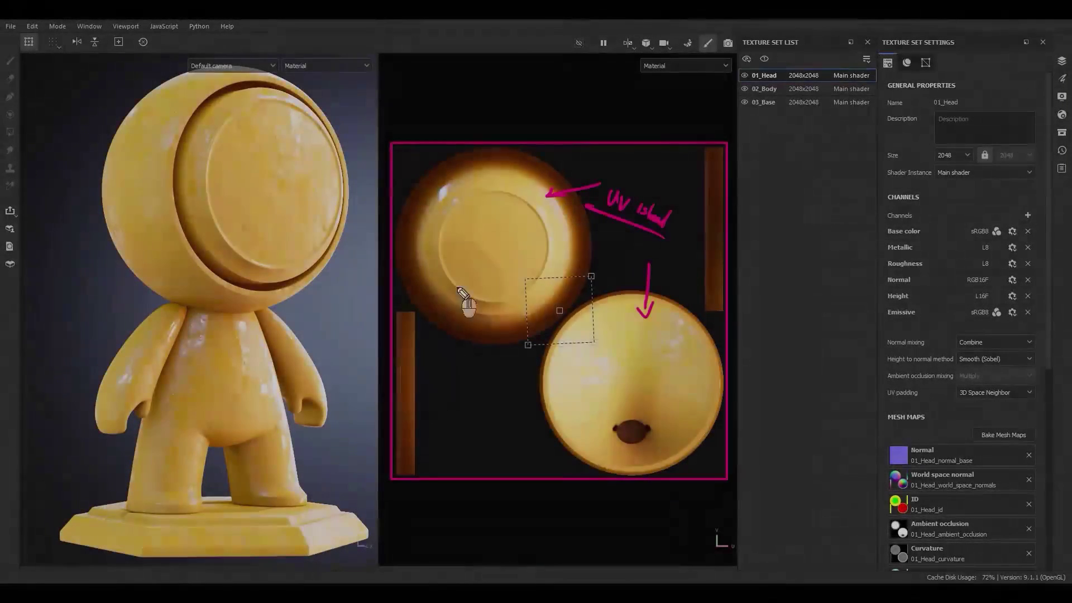
{"action": "left_click_drag", "start_coordinate": [548, 138], "coordinate": [521, 116]}
{"action": "left_click_drag", "start_coordinate": [435, 80], "coordinate": [537, 104]}
{"action": "left_click_drag", "start_coordinate": [64, 187], "coordinate": [106, 183]}
{"action": "left_click_drag", "start_coordinate": [66, 334], "coordinate": [108, 337]}
{"action": "left_click_drag", "start_coordinate": [34, 511], "coordinate": [59, 513]}
{"action": "left_click_drag", "start_coordinate": [55, 140], "coordinate": [100, 156]}
{"action": "left_click_drag", "start_coordinate": [61, 296], "coordinate": [116, 322]}
{"action": "left_click_drag", "start_coordinate": [39, 464], "coordinate": [84, 487]}
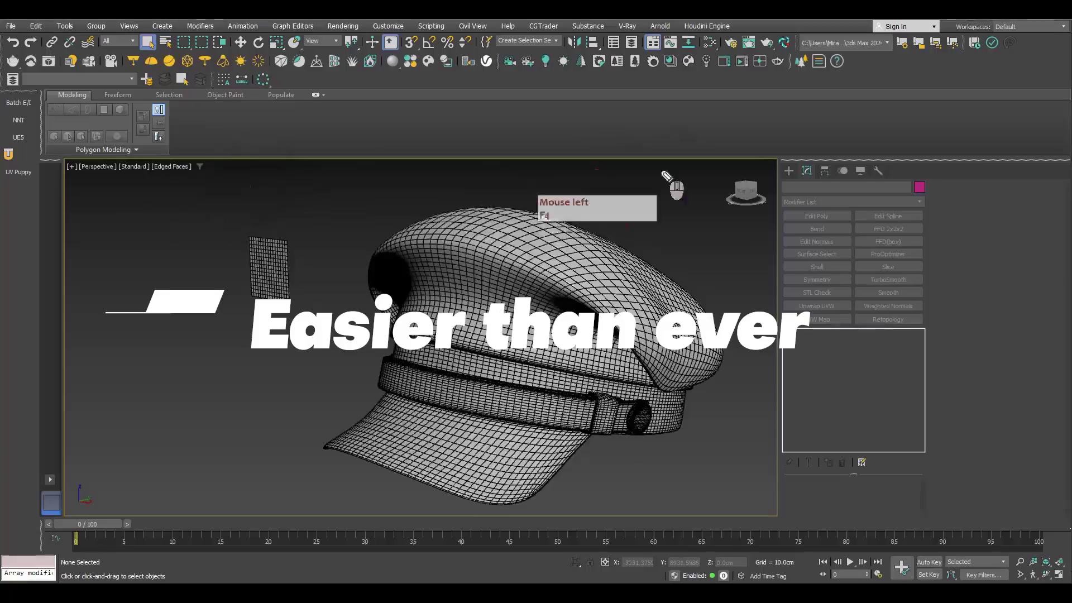
{"action": "left_click_drag", "start_coordinate": [670, 182], "coordinate": [650, 212]}
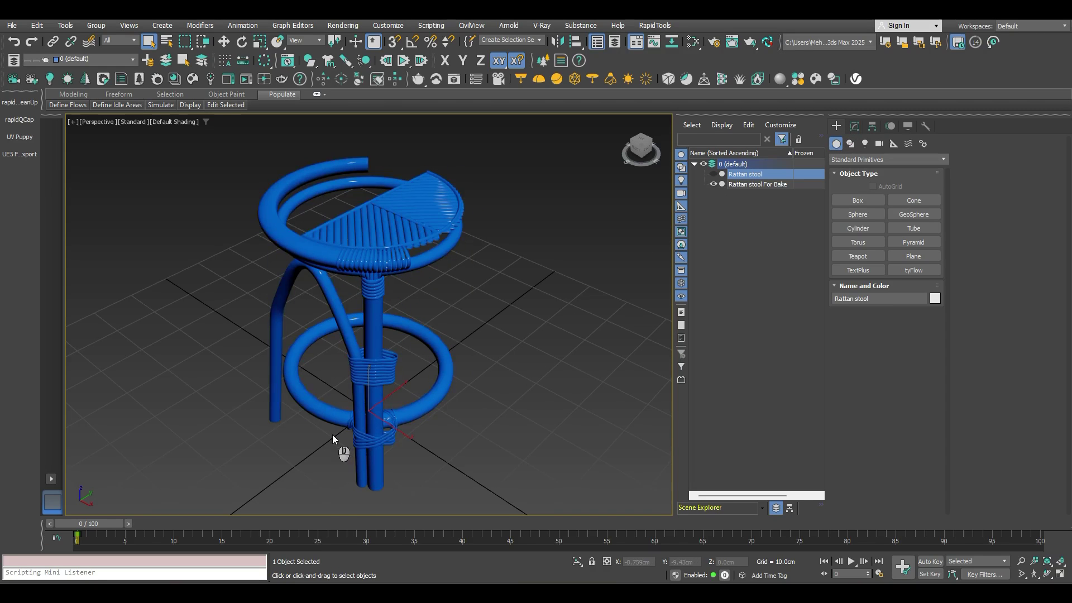
Apply Unwrap UVW to the partial stool, Rattan stool For Bake, and examine its full UV layout in the UV editor
{"action": "left_click", "coordinate": [370, 425]}
{"action": "left_click", "coordinate": [854, 127]}
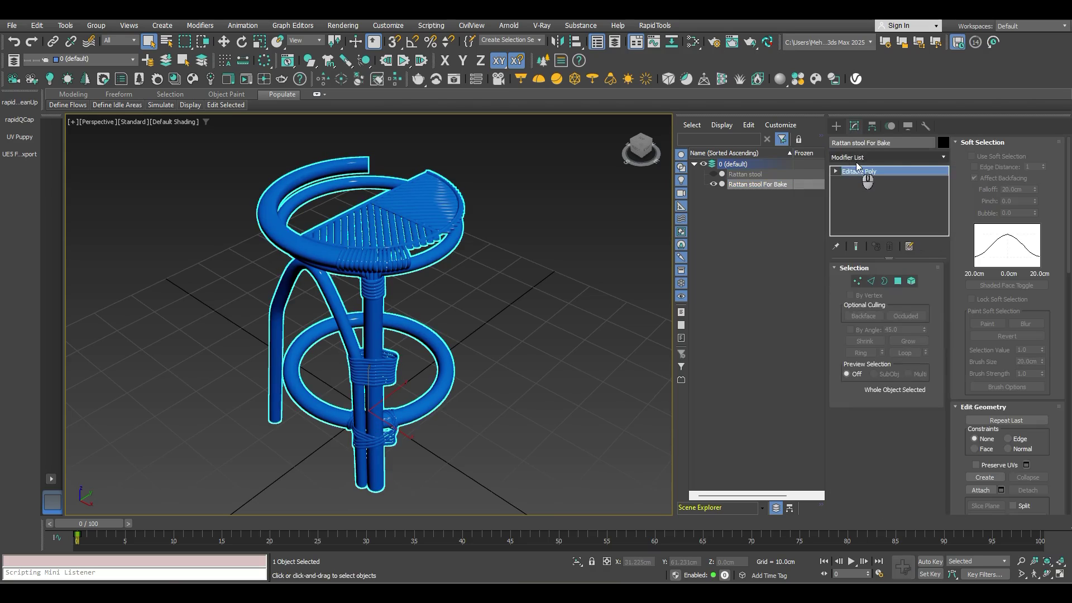
{"action": "left_click", "coordinate": [865, 157]}
{"action": "type", "text": "un"}
{"action": "left_click", "coordinate": [864, 181]}
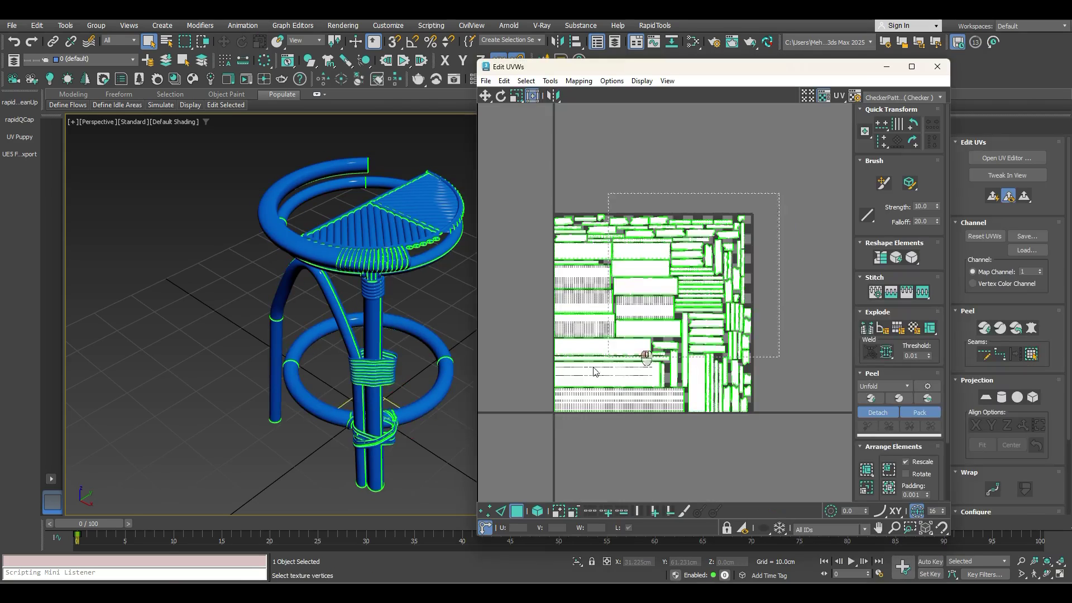
{"action": "left_click_drag", "start_coordinate": [779, 194], "coordinate": [534, 434]}
{"action": "mouse_move", "coordinate": [401, 428]}
{"action": "middle_mouse_down", "text": "alt"}
{"action": "mouse_move", "coordinate": [438, 430]}
{"action": "mouse_move", "coordinate": [406, 433]}
{"action": "middle_mouse_up", "text": "alt"}
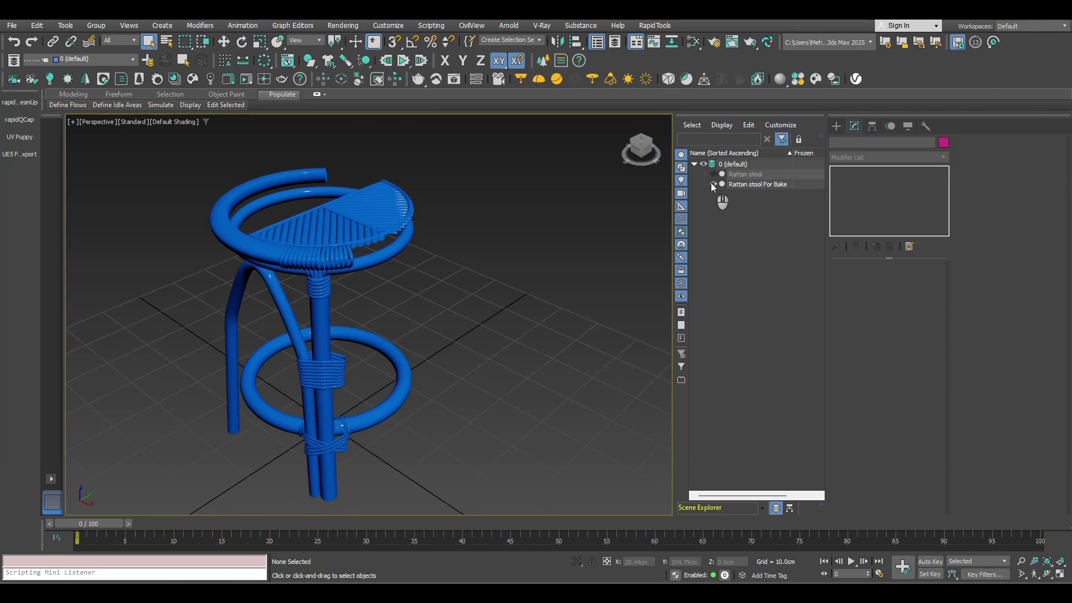
Hide Rattan stool For Bake and unhide the complete Rattan stool
{"action": "left_click", "coordinate": [712, 184]}
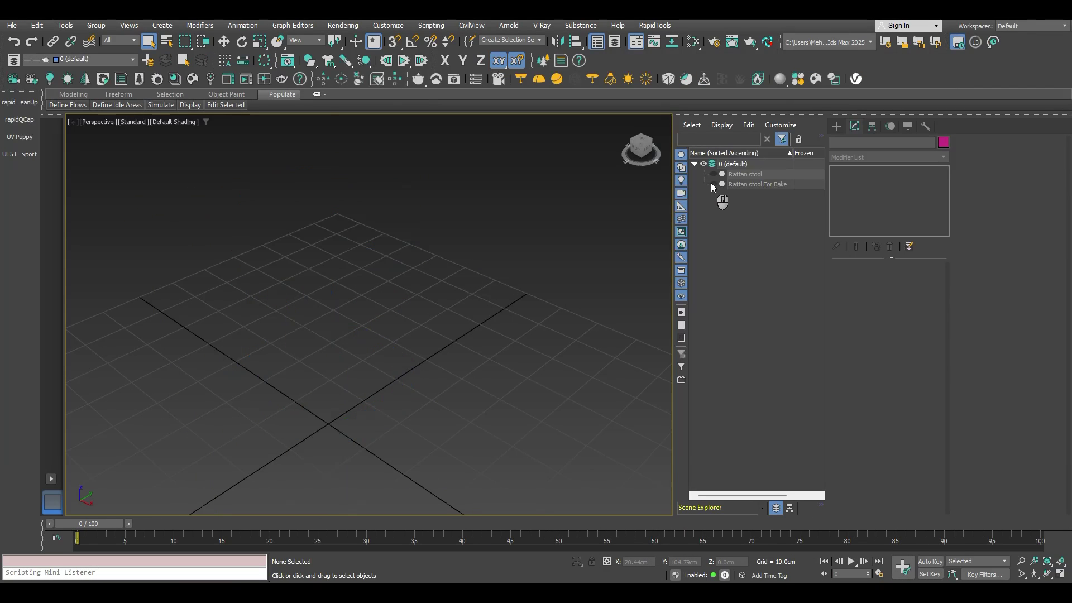
{"action": "left_click", "coordinate": [713, 174]}
{"action": "middle_click_drag", "start_coordinate": [380, 382], "coordinate": [422, 363]}
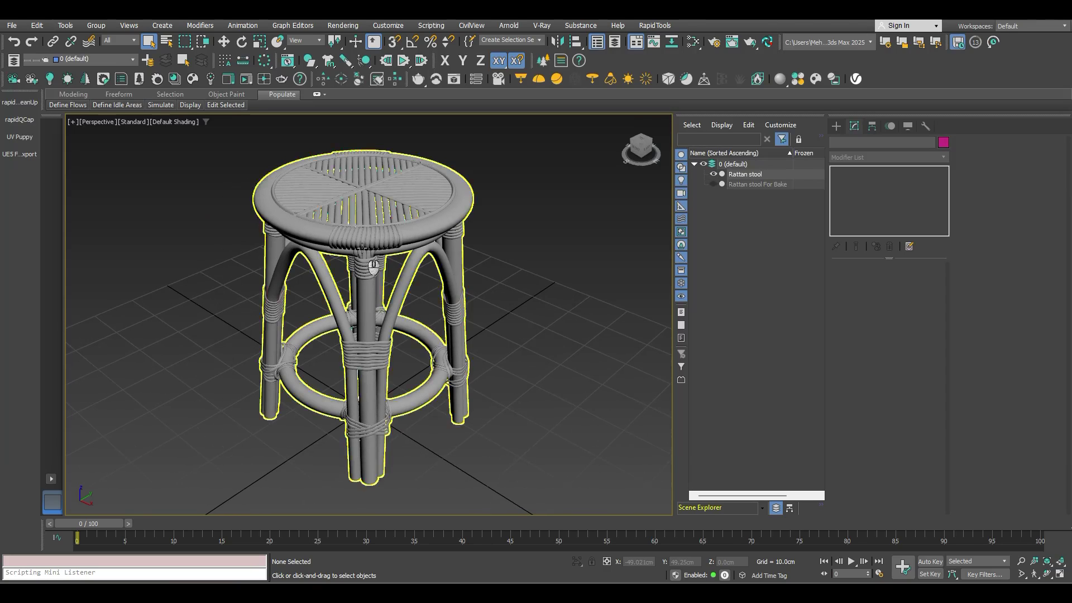
Apply Unwrap UVW to the complete stool and examine which parts use the UV islands inside the tile and which use those above it
{"action": "left_click", "coordinate": [370, 262]}
{"action": "key", "text": "n"}
{"action": "key", "text": "u"}
{"action": "left_click", "coordinate": [997, 159]}
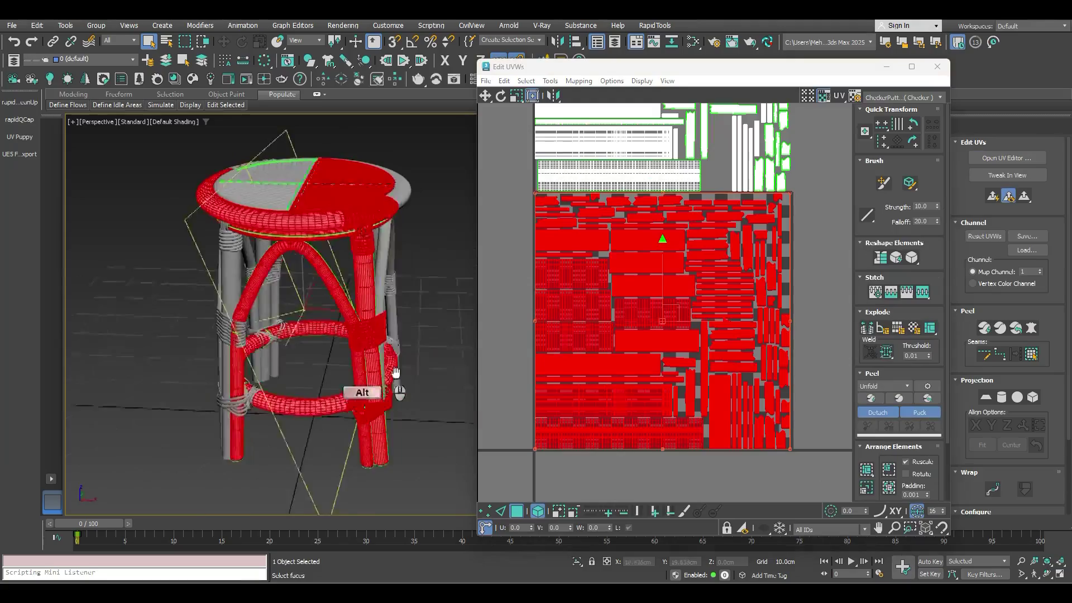
{"action": "mouse_move", "coordinate": [395, 373]}
{"action": "middle_mouse_down", "text": "alt"}
{"action": "mouse_move", "coordinate": [396, 391]}
{"action": "mouse_move", "coordinate": [311, 412]}
{"action": "mouse_move", "coordinate": [390, 363]}
{"action": "middle_mouse_up", "text": "alt"}
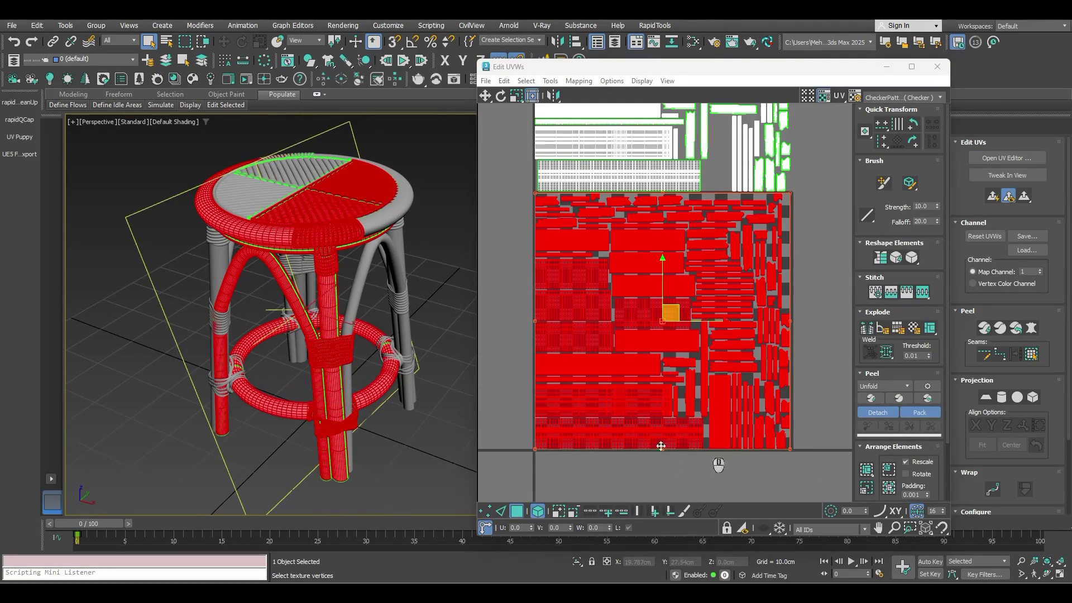
{"action": "middle_click_drag", "start_coordinate": [816, 200], "coordinate": [816, 415]}
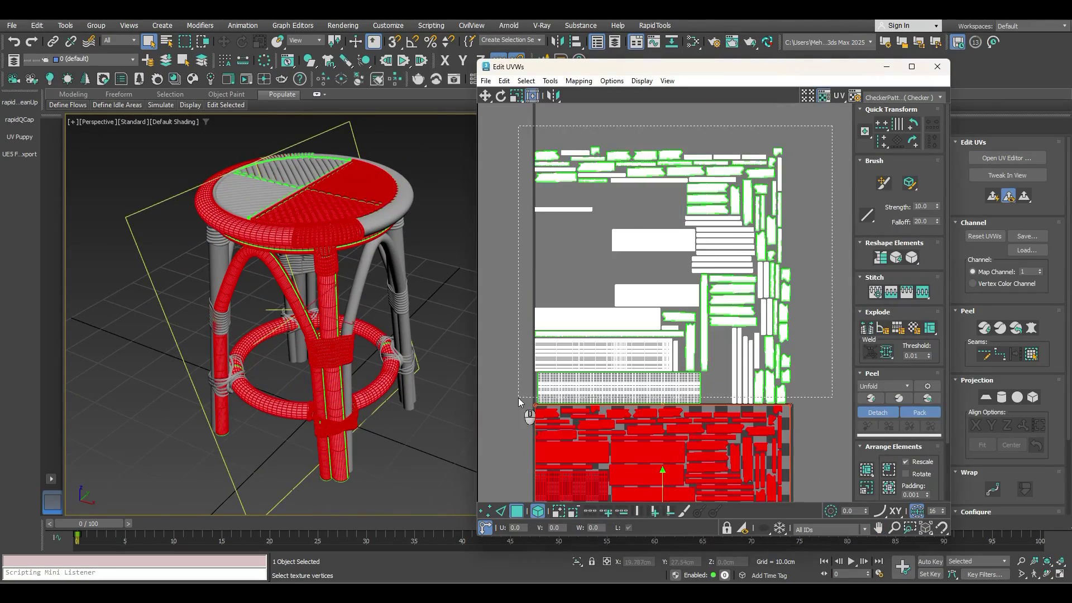
{"action": "key", "text": "ctrl+i"}
{"action": "middle_click_drag", "start_coordinate": [449, 379], "coordinate": [448, 266], "text": "alt"}
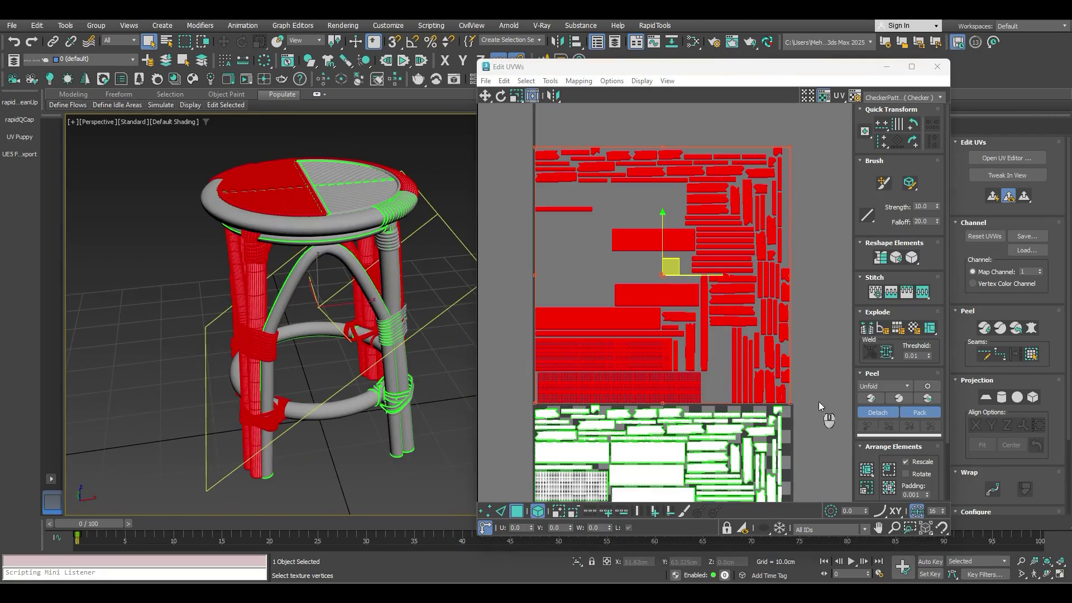
{"action": "middle_click_drag", "start_coordinate": [812, 404], "coordinate": [824, 292]}
Convert the complete Rattan stool to an editable poly
{"action": "right_click", "coordinate": [351, 242]}
{"action": "mouse_move", "coordinate": [407, 383]}
{"action": "left_click", "coordinate": [490, 391]}
Compare the two stool versions by toggling the visibility of Rattan stool and Rattan stool For Bake
{"action": "left_click", "coordinate": [712, 175]}
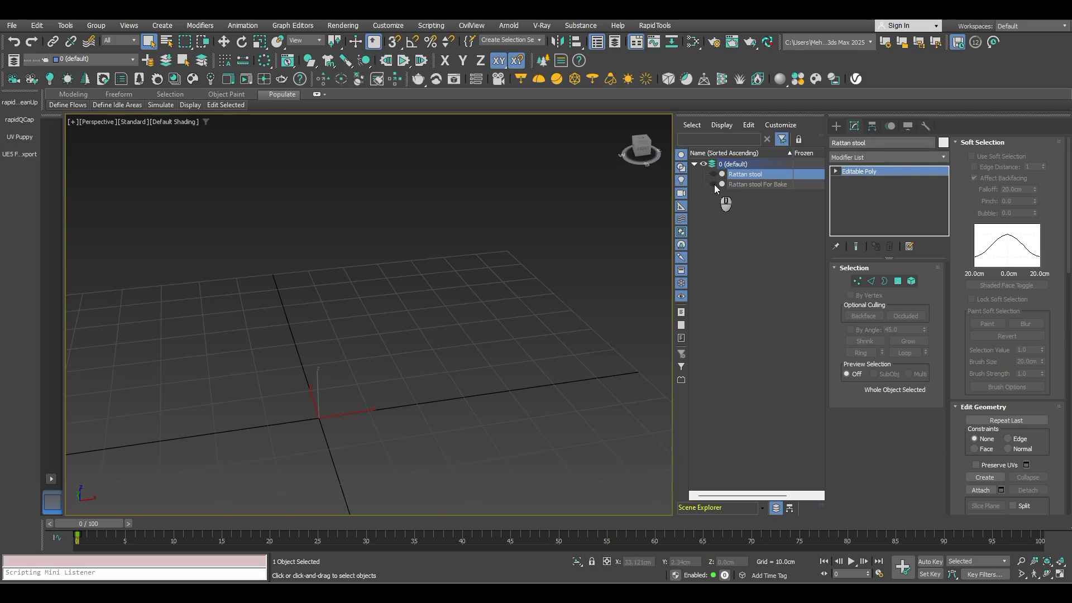
{"action": "left_click", "coordinate": [714, 184]}
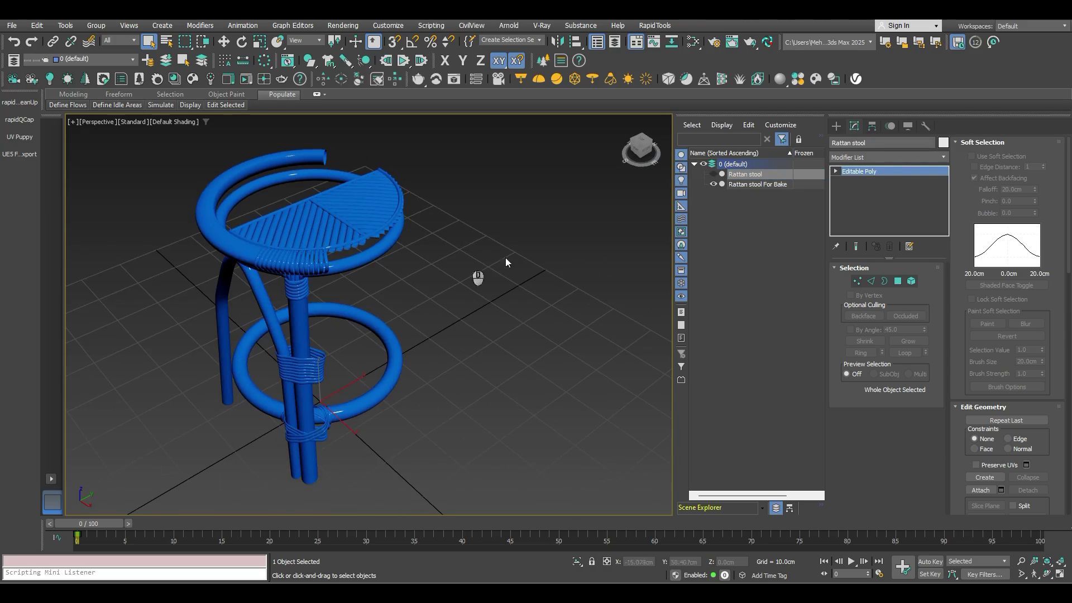
{"action": "left_click", "coordinate": [713, 184]}
{"action": "left_click", "coordinate": [713, 174]}
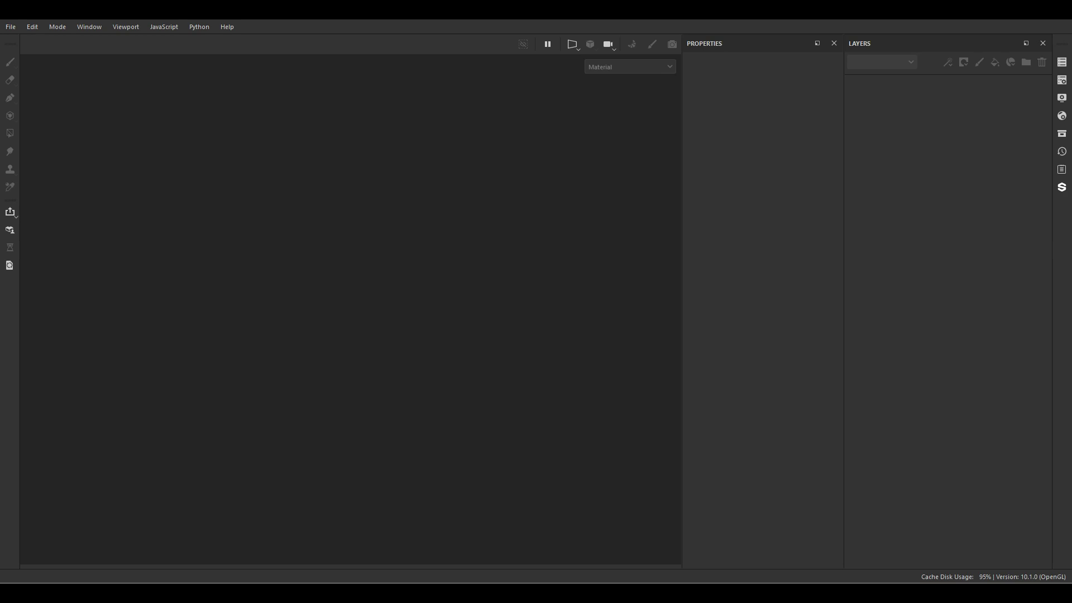
In Substance 3D Painter, create a project from ForBake_RattanStool.fbx with the ASM - PBR Metallic Roughness template, 1024 resolution and DirectX normals, and frame the model
{"action": "left_click_drag", "start_coordinate": [234, 339], "coordinate": [518, 225]}
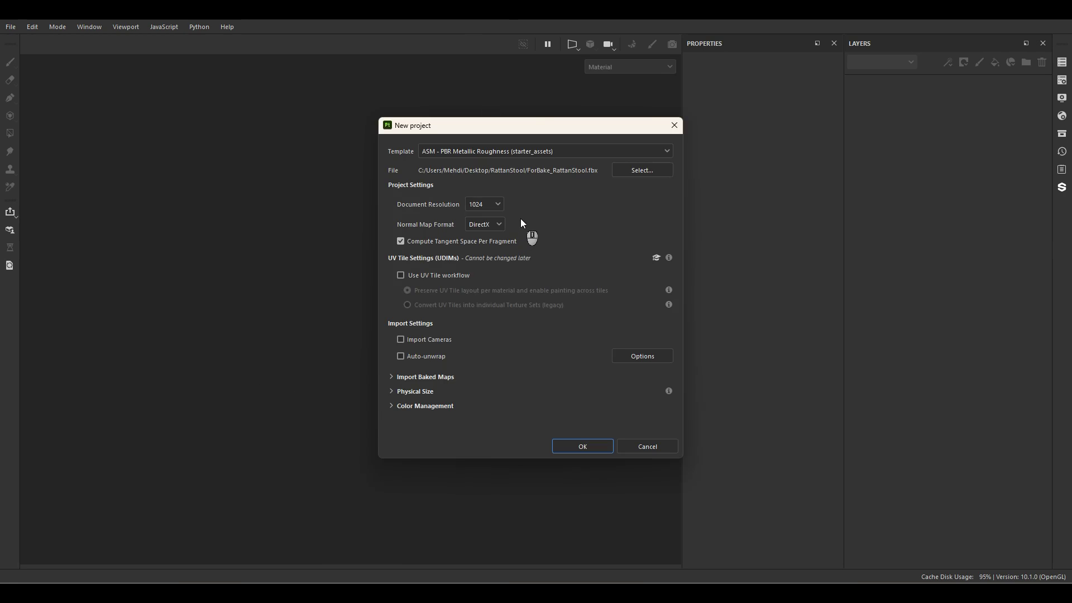
{"action": "left_click", "coordinate": [574, 446]}
{"action": "left_click_drag", "start_coordinate": [505, 279], "coordinate": [385, 309], "text": "alt"}
{"action": "key", "text": "f"}
Enter baking mode and set the mesh map output size to 4096 with Supersampling 64x antialiasing
{"action": "left_click", "coordinate": [633, 45]}
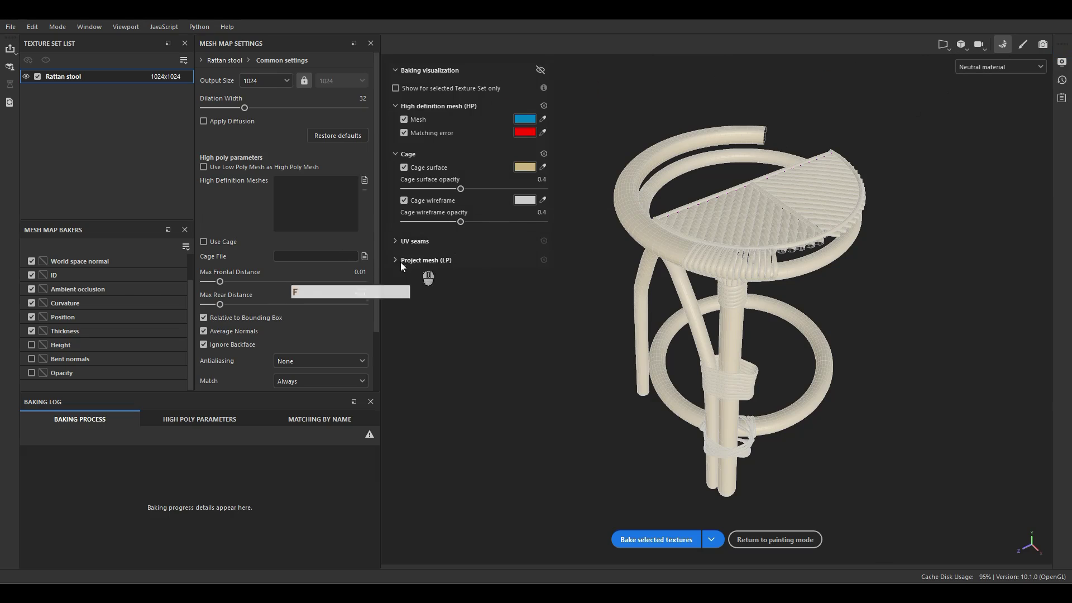
{"action": "left_click", "coordinate": [266, 81]}
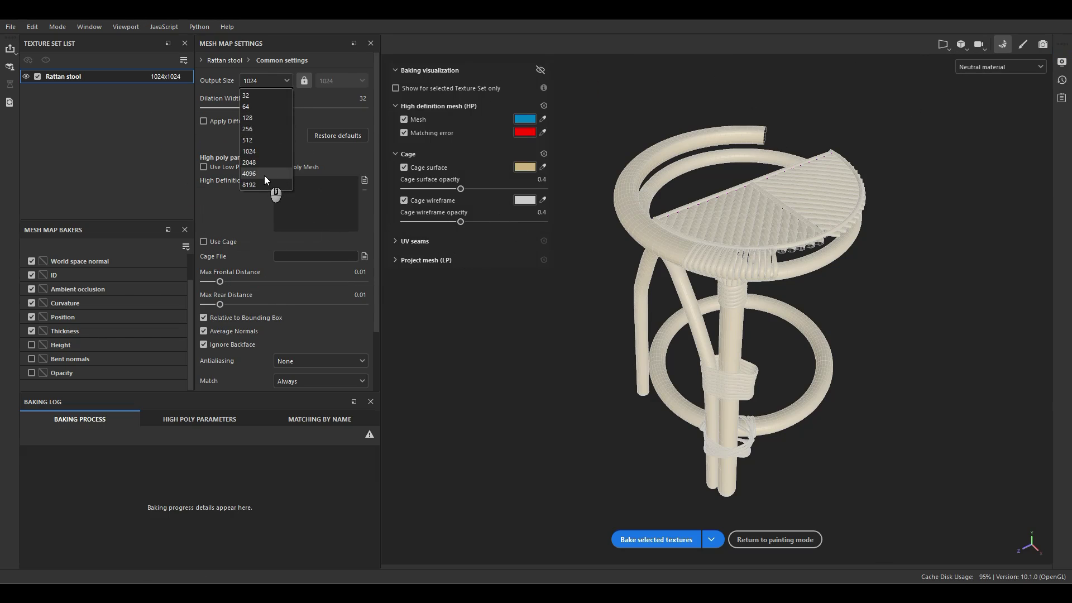
{"action": "left_click", "coordinate": [265, 174]}
{"action": "left_click", "coordinate": [304, 361]}
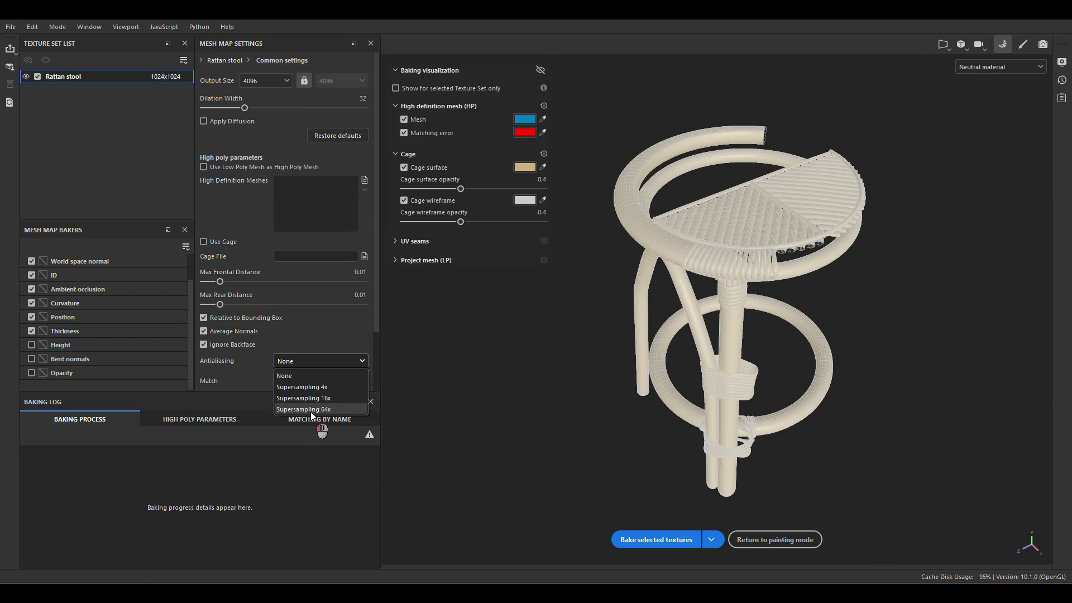
{"action": "left_click", "coordinate": [310, 409]}
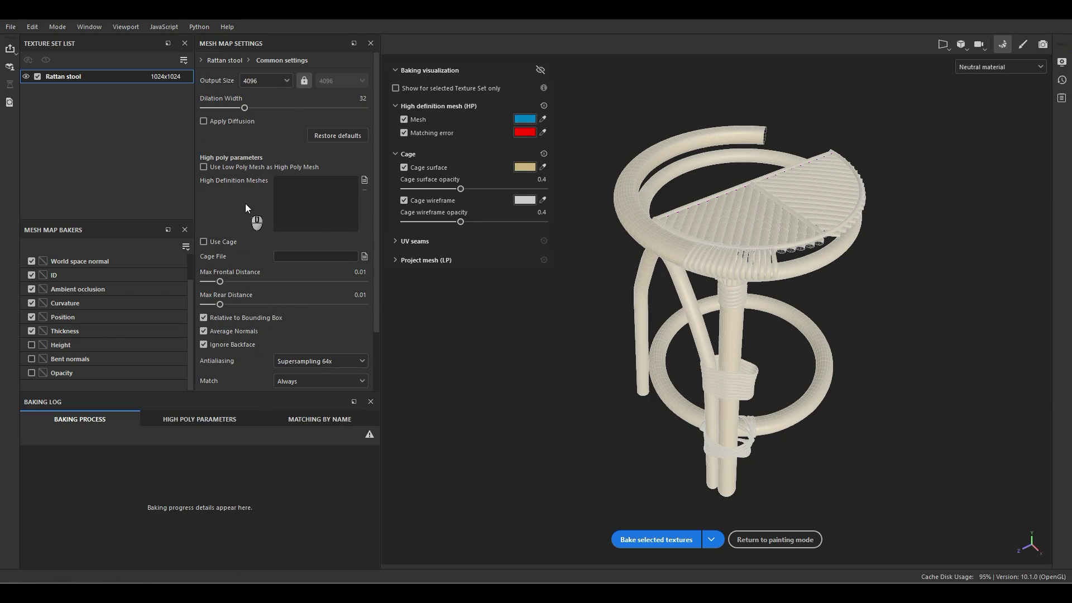
Use the low poly mesh as the high poly mesh, enable the Bent normals baker, and bake the selected textures
{"action": "left_click", "coordinate": [215, 167]}
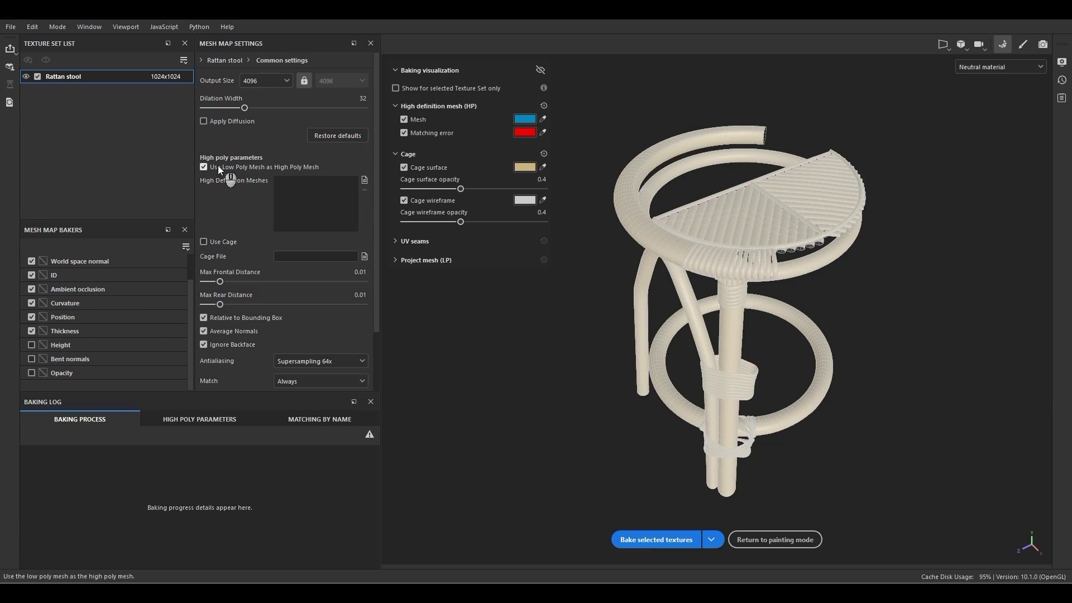
{"action": "left_click", "coordinate": [32, 359]}
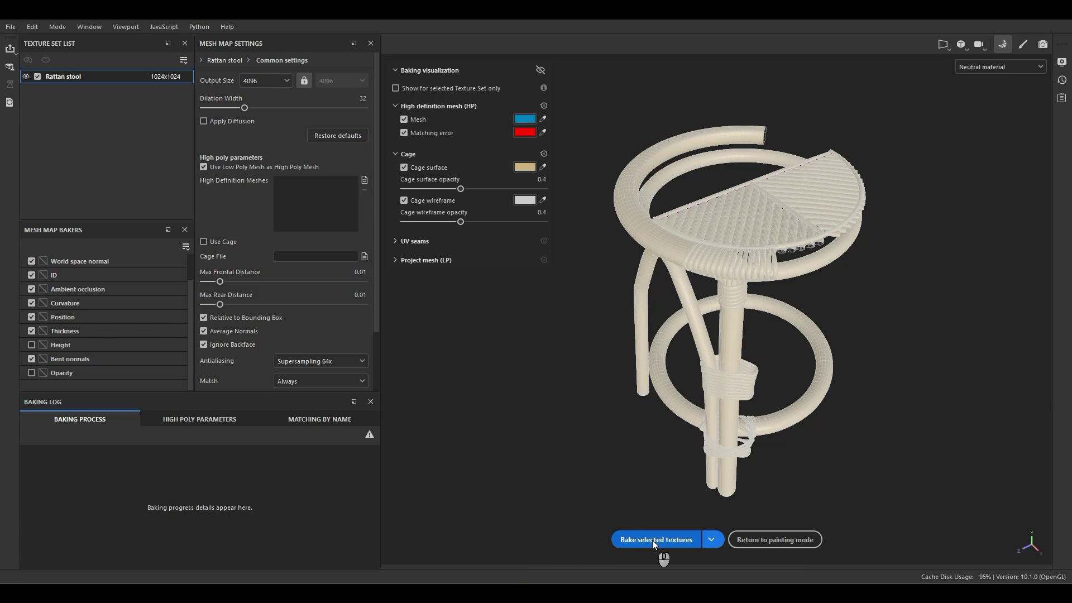
{"action": "left_click", "coordinate": [653, 540]}
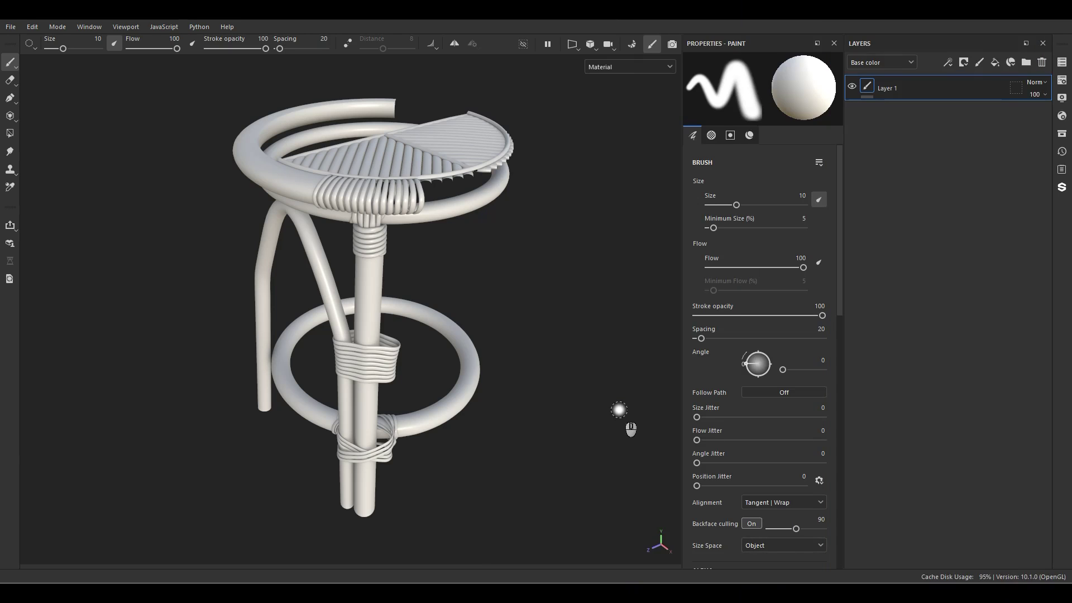
Cycle through the baked mesh maps on the partial stool and return to the material view
{"action": "key", "text": "b"}
{"action": "key", "text": "b"}
{"action": "key", "text": "b"}
{"action": "key", "text": "b"}
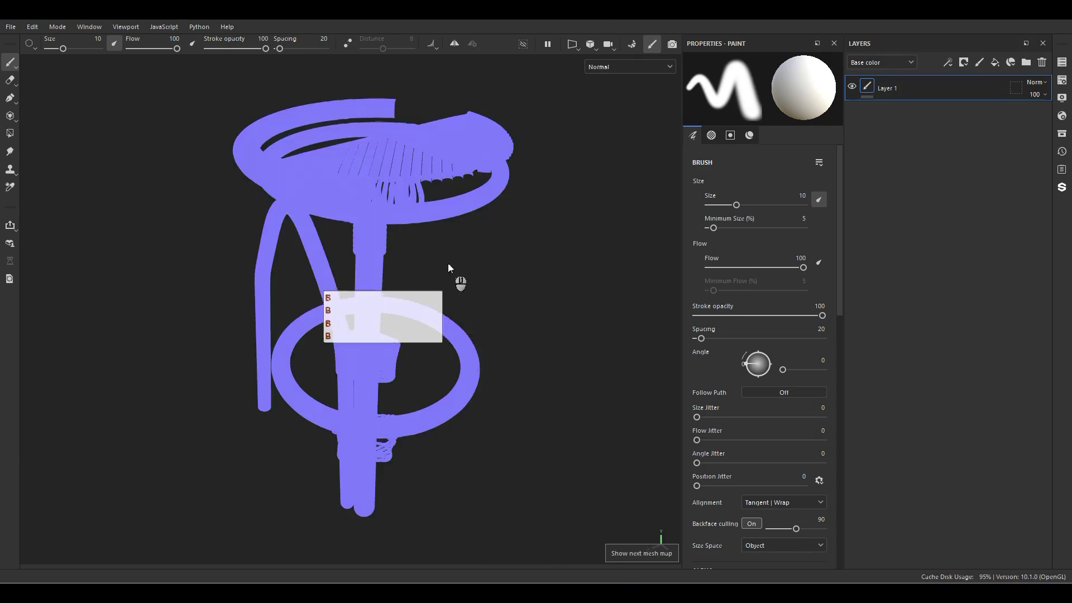
{"action": "key", "text": "b"}
{"action": "key", "text": "b"}
{"action": "key", "text": "b"}
{"action": "key", "text": "b"}
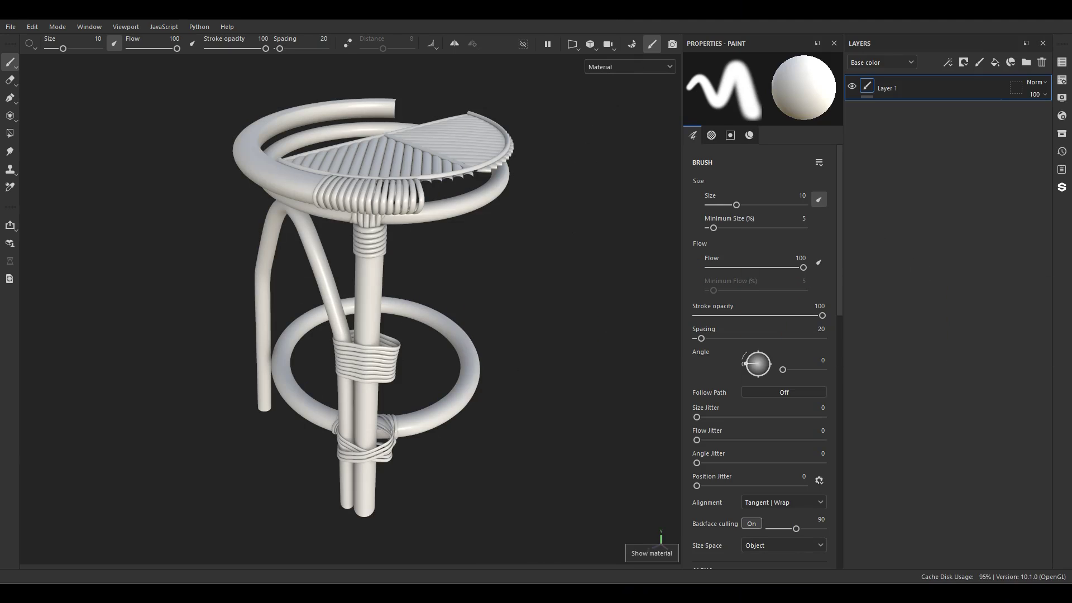
{"action": "left_click_drag", "start_coordinate": [917, 288], "coordinate": [478, 265]}
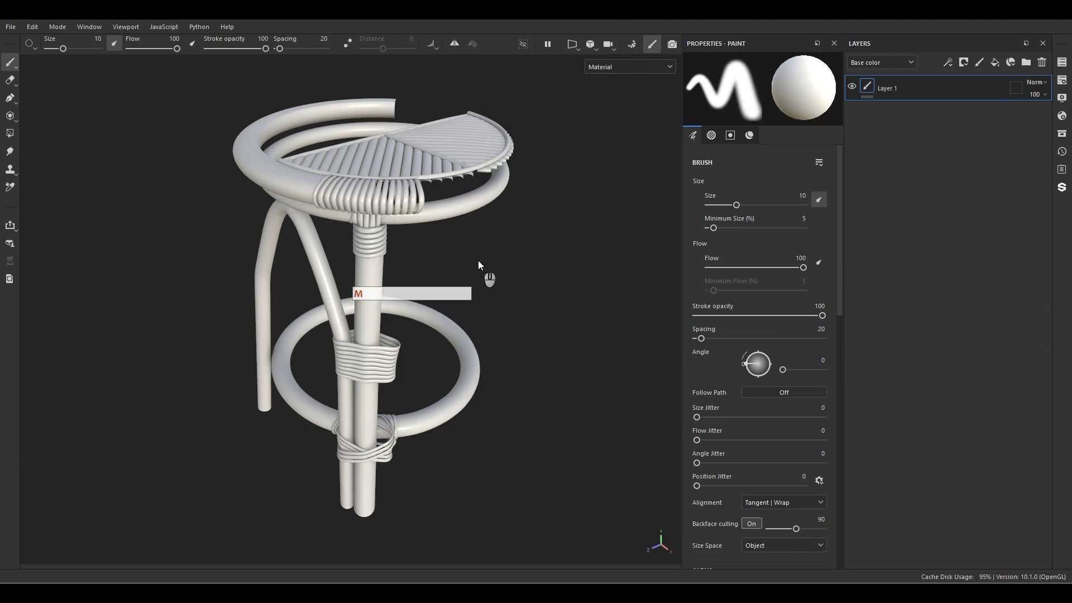
Replace the project's mesh with the complete rattan stool and check its legs, bindings and seat from several angles
{"action": "left_click", "coordinate": [573, 396]}
{"action": "left_click_drag", "start_coordinate": [383, 491], "coordinate": [480, 402], "text": "alt"}
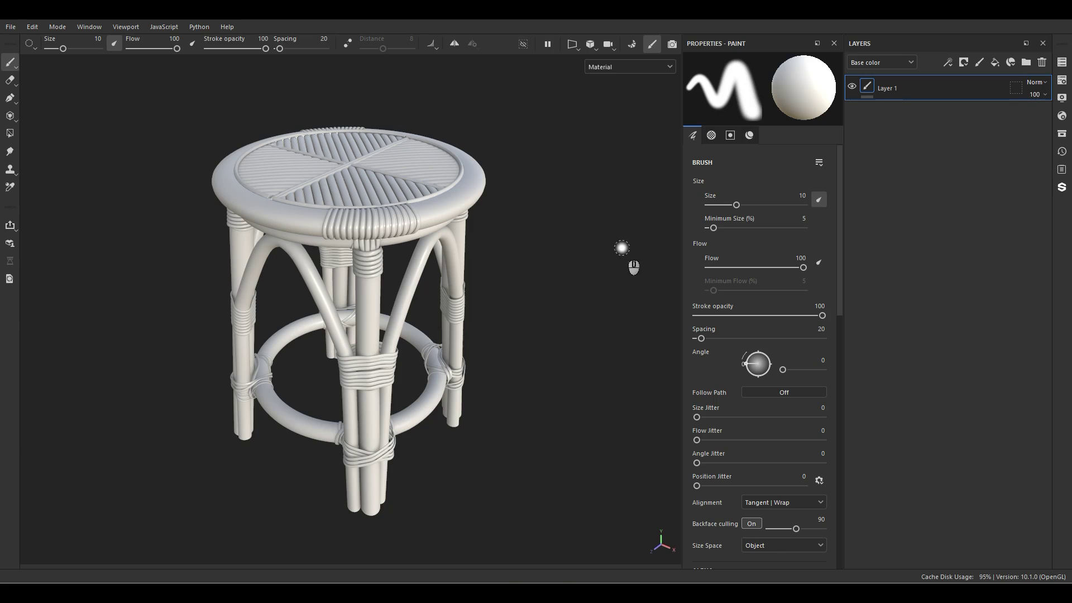
{"action": "scroll", "coordinate": [433, 321], "scroll_direction": "up", "scroll_amount": 3}
{"action": "left_click_drag", "start_coordinate": [390, 413], "coordinate": [337, 357], "text": "alt"}
{"action": "middle_click_drag", "start_coordinate": [337, 356], "coordinate": [385, 346], "text": "alt"}
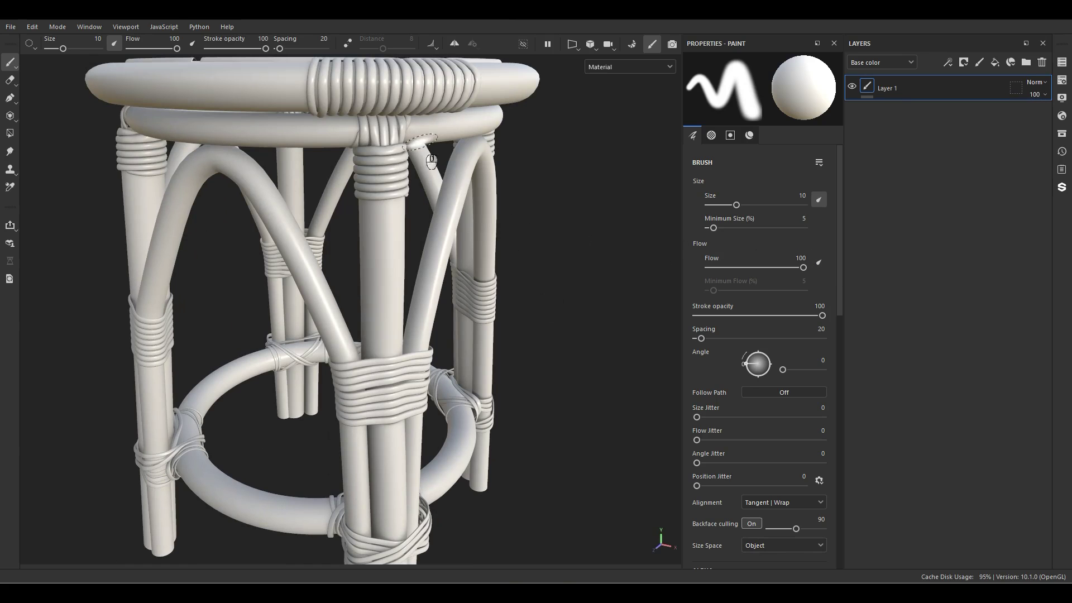
{"action": "left_click_drag", "start_coordinate": [431, 120], "coordinate": [335, 410], "text": "alt"}
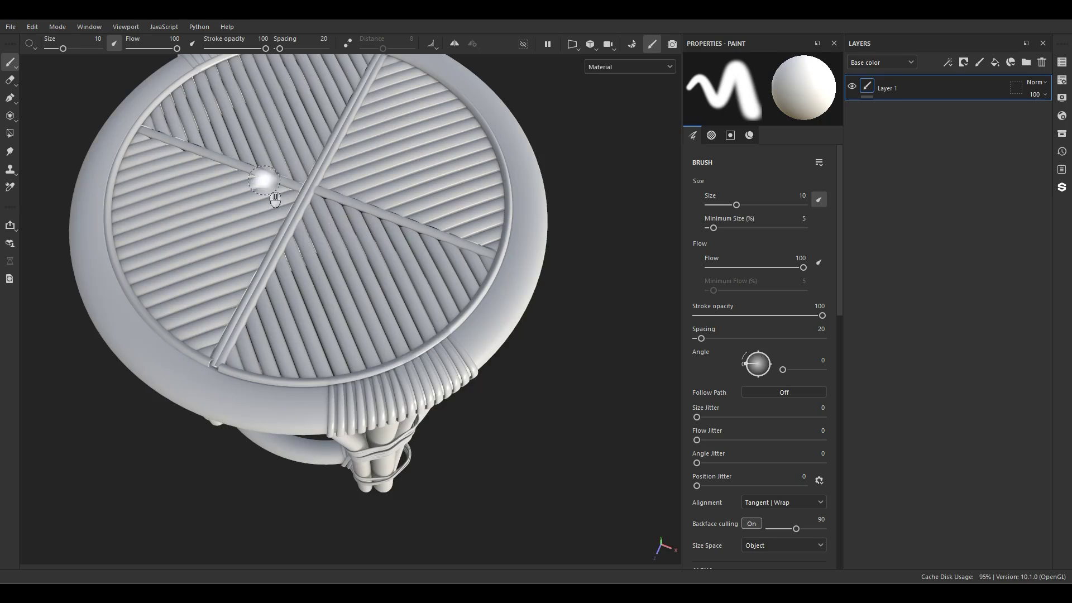
{"action": "scroll", "coordinate": [390, 351], "scroll_direction": "down", "scroll_amount": 4}
{"action": "left_click_drag", "start_coordinate": [419, 410], "coordinate": [435, 354], "text": "alt"}
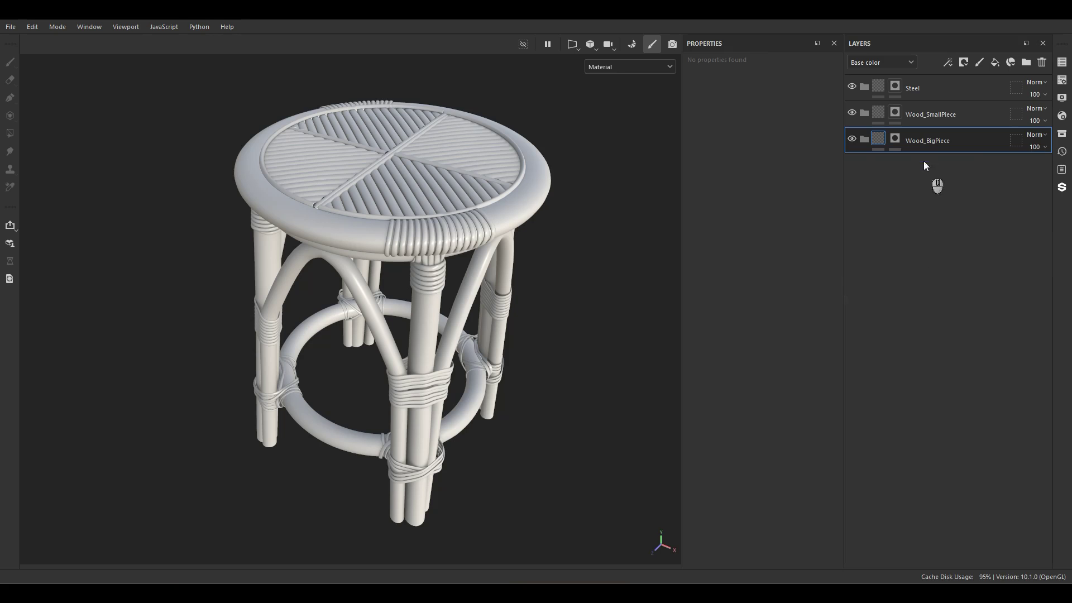
Inspect the masks of the Wood_BigPiece, Wood_SmallPiece and Steel folders on the stool, and return to the material view
{"action": "left_click", "coordinate": [888, 139]}
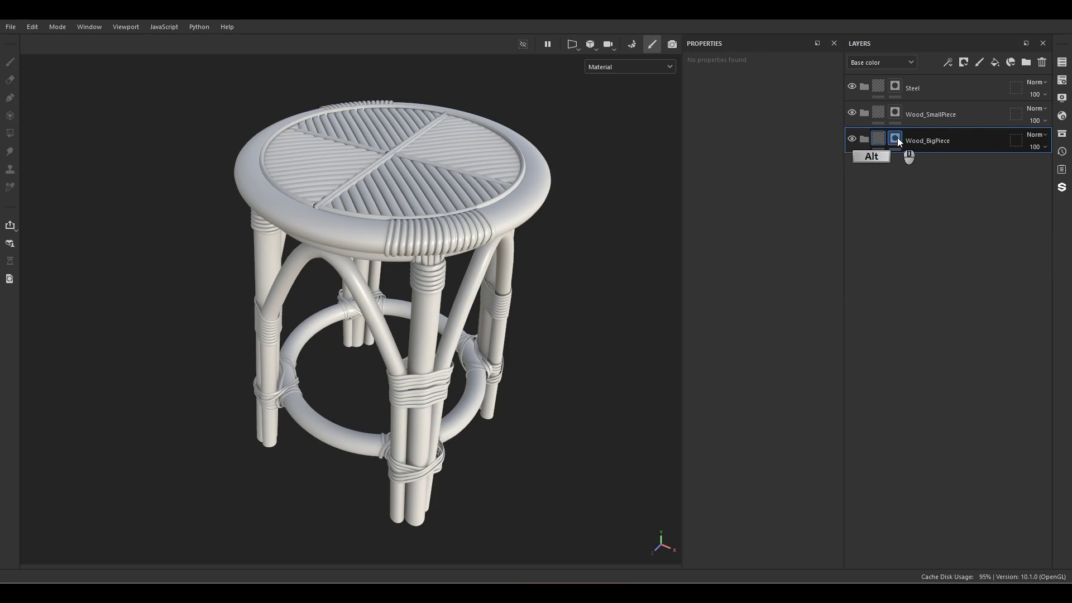
{"action": "left_click", "coordinate": [896, 139], "text": "alt"}
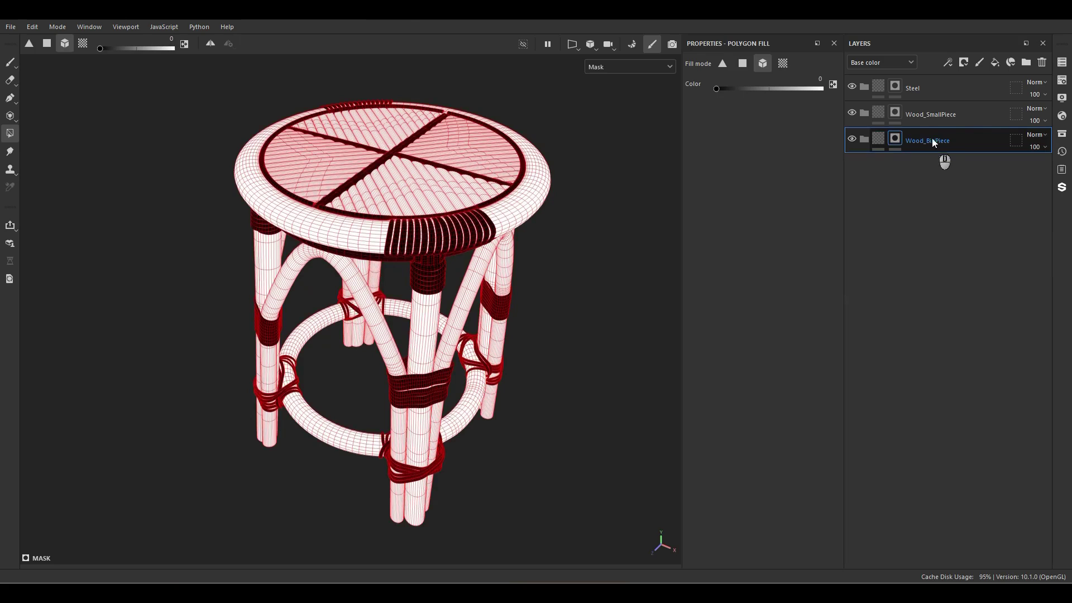
{"action": "left_click", "coordinate": [915, 119]}
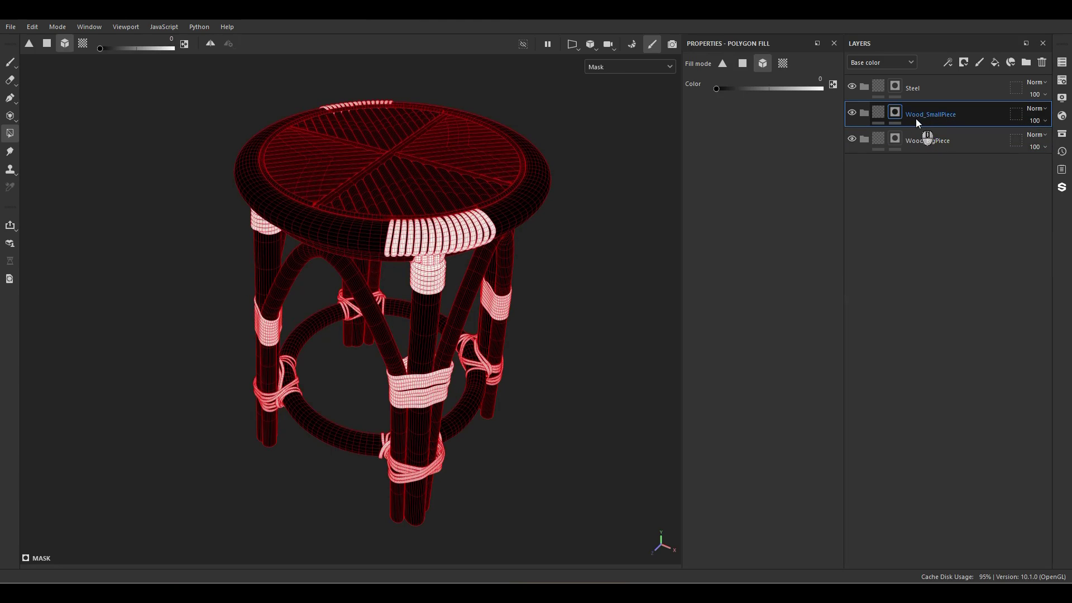
{"action": "left_click", "coordinate": [904, 89]}
{"action": "left_click_drag", "start_coordinate": [431, 397], "coordinate": [503, 373], "text": "alt"}
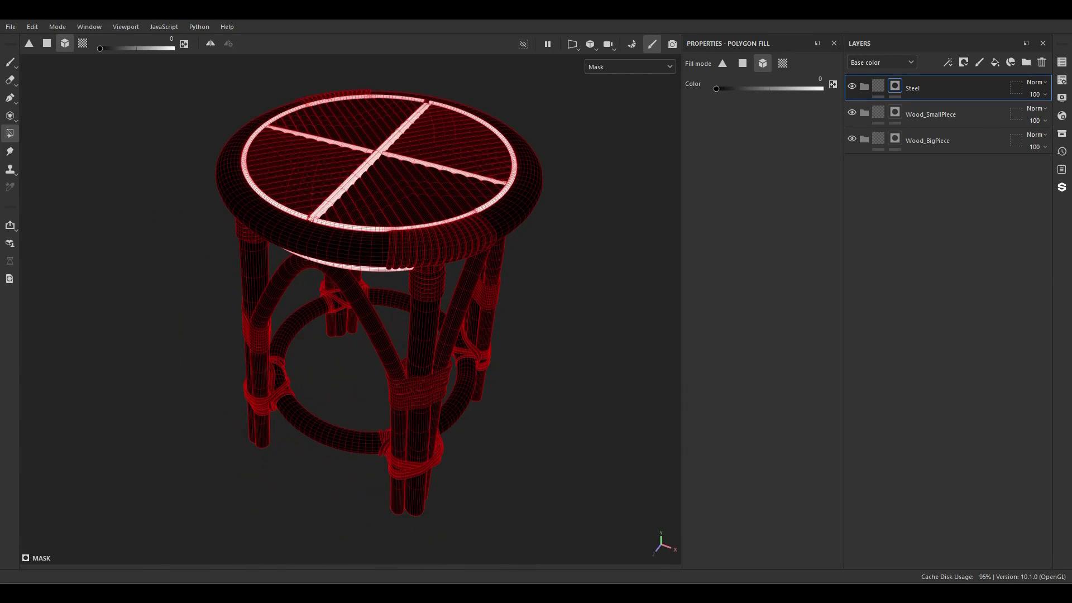
{"action": "right_click_drag", "start_coordinate": [1069, 263], "coordinate": [607, 317]}
{"action": "key", "text": "m"}
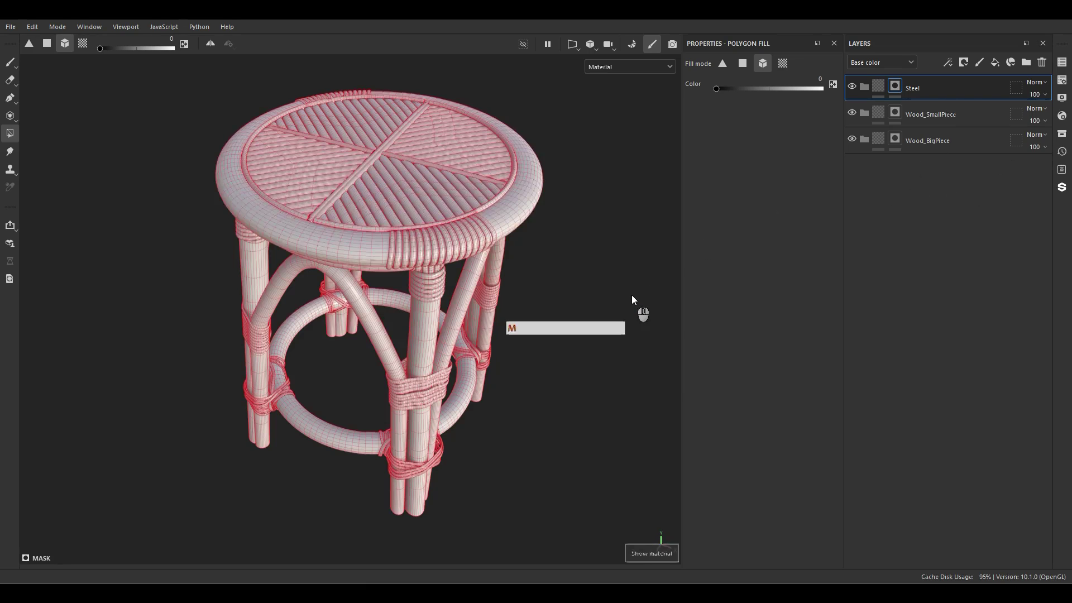
Browse the Wood Vol 13 smart materials and add MK_SmartMaterial_Vol13_Wood_15 inside the Wood_BigPiece folder
{"action": "left_click", "coordinate": [1061, 134]}
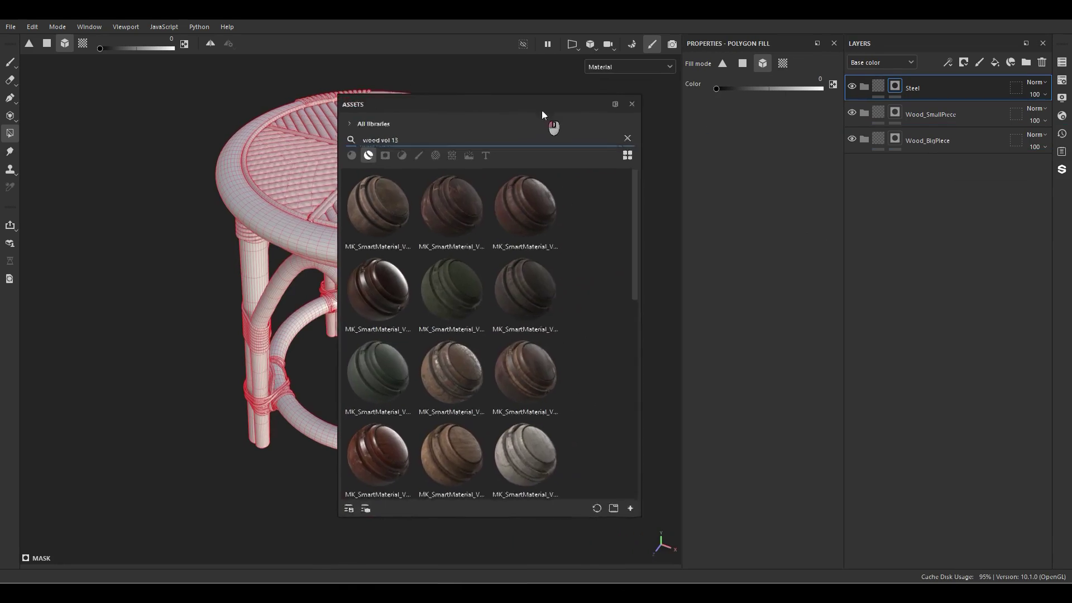
{"action": "left_click_drag", "start_coordinate": [541, 110], "coordinate": [468, 113]}
{"action": "left_click_drag", "start_coordinate": [558, 210], "coordinate": [547, 327]}
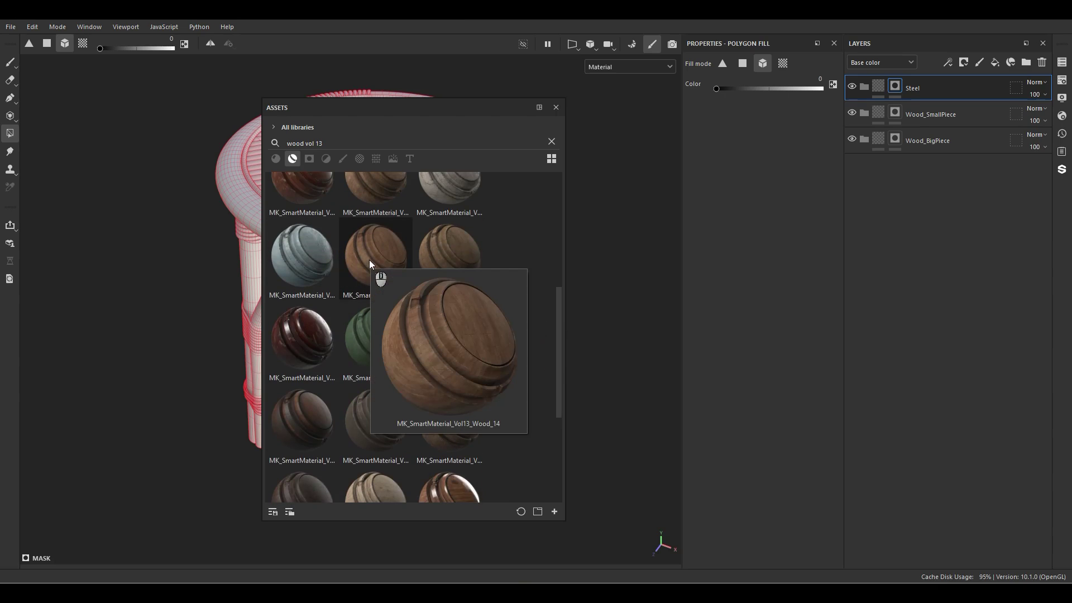
{"action": "mouse_move", "coordinate": [420, 261]}
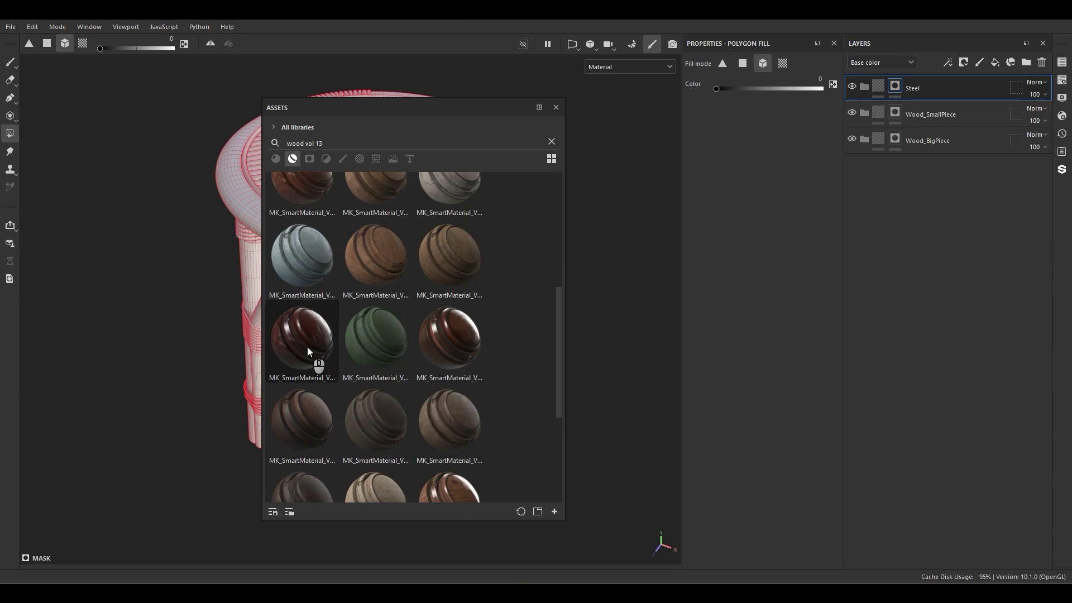
{"action": "left_click_drag", "start_coordinate": [444, 257], "coordinate": [968, 218]}
{"action": "left_click_drag", "start_coordinate": [931, 140], "coordinate": [430, 115]}
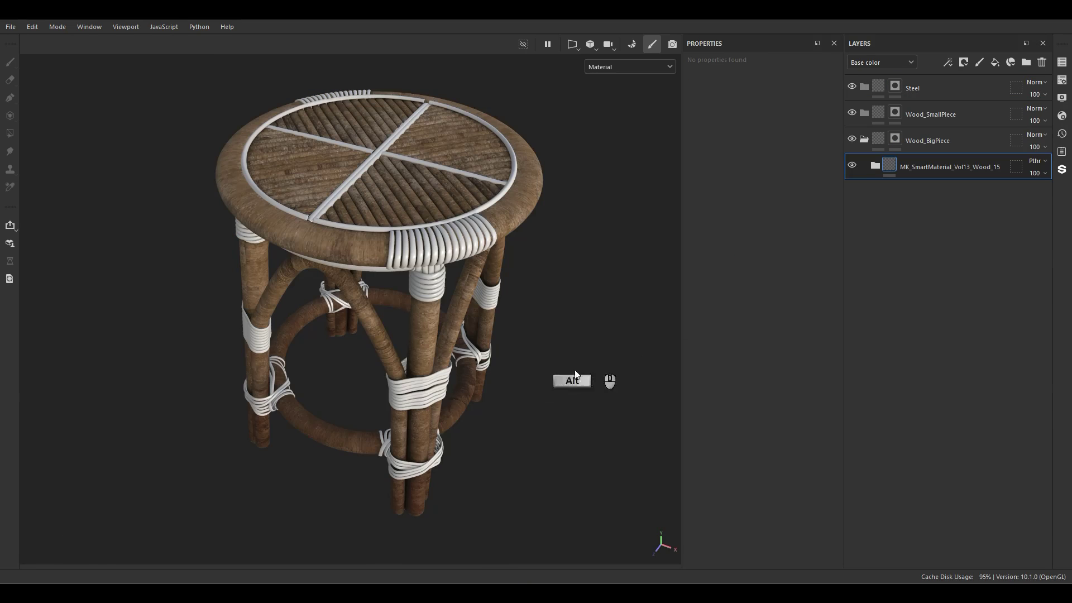
{"action": "left_click_drag", "start_coordinate": [595, 360], "coordinate": [966, 206], "text": "alt"}
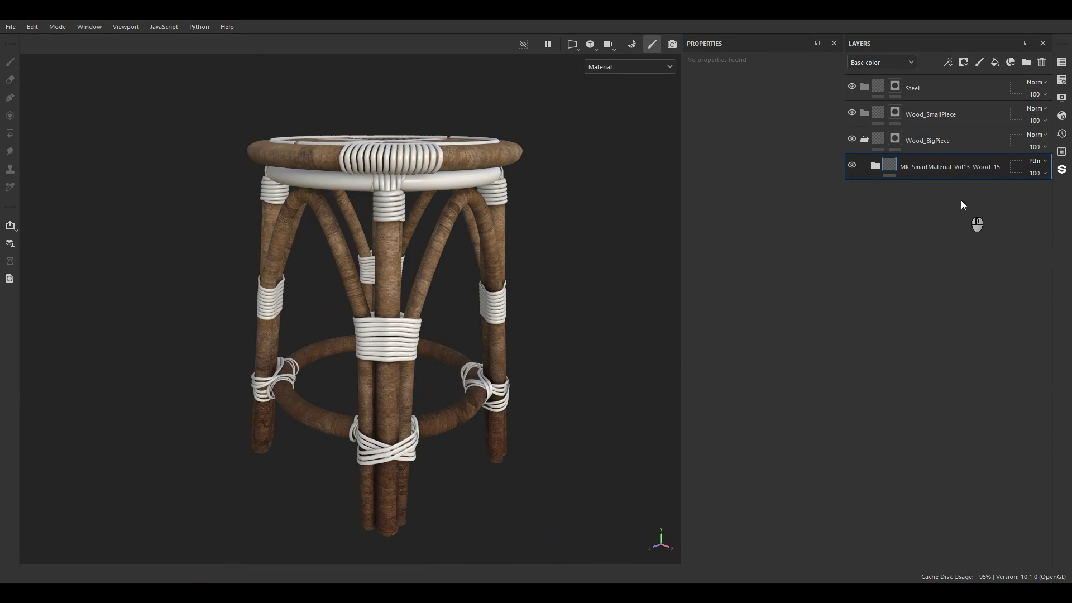
Expand the Wood_15 smart material and hide all of its layers except Base
{"action": "left_click", "coordinate": [874, 165]}
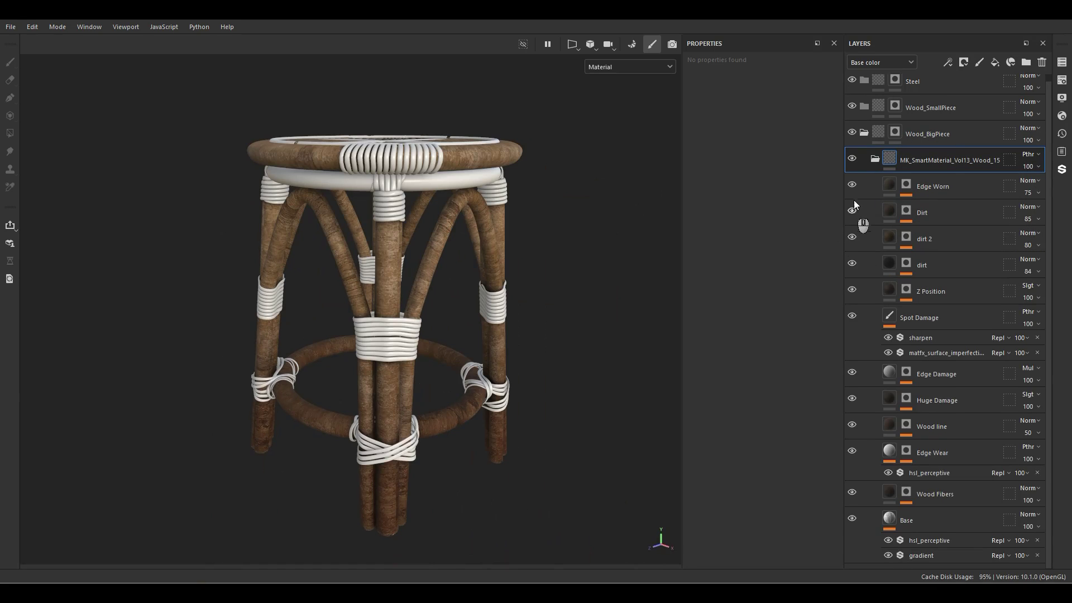
{"action": "left_click_drag", "start_coordinate": [853, 458], "coordinate": [853, 423]}
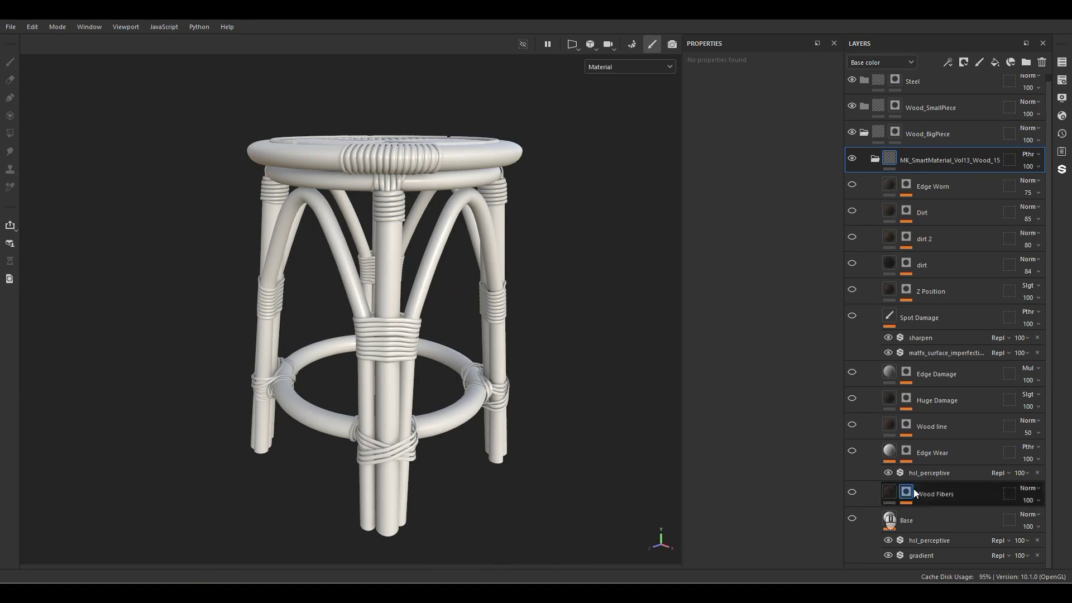
{"action": "left_click", "coordinate": [852, 519]}
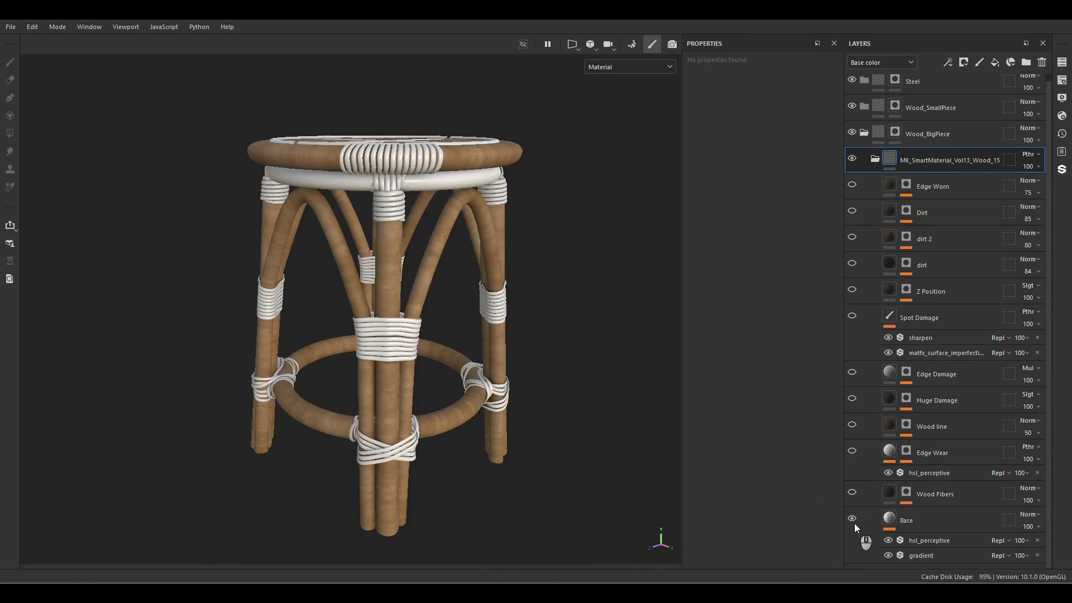
{"action": "left_click_drag", "start_coordinate": [546, 465], "coordinate": [410, 411], "text": "alt"}
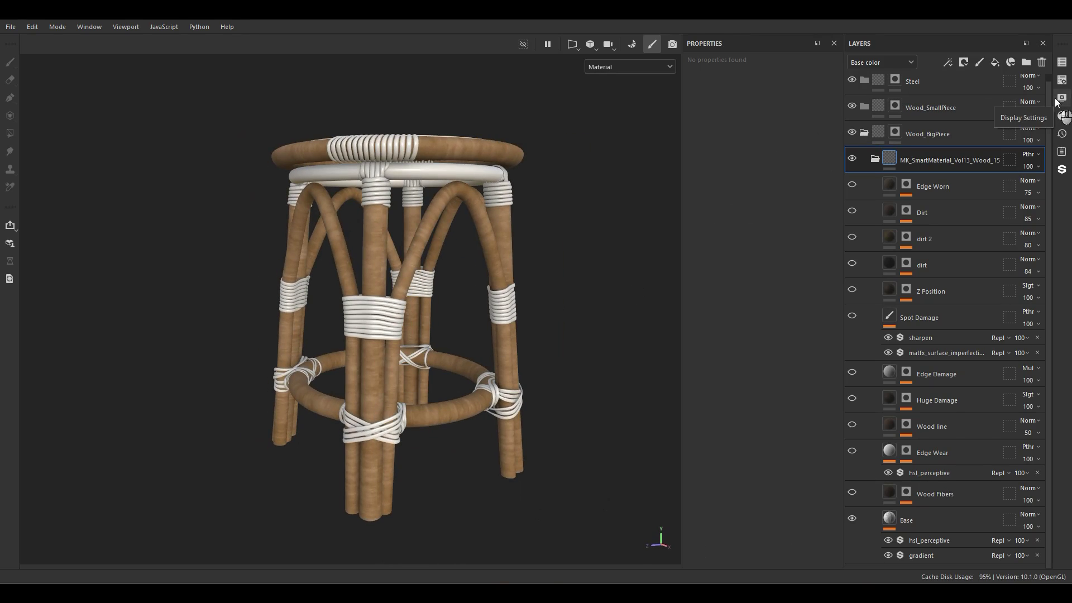
Set the Rattan stool texture set size to 2048
{"action": "left_click", "coordinate": [1058, 99]}
{"action": "left_click", "coordinate": [1061, 80]}
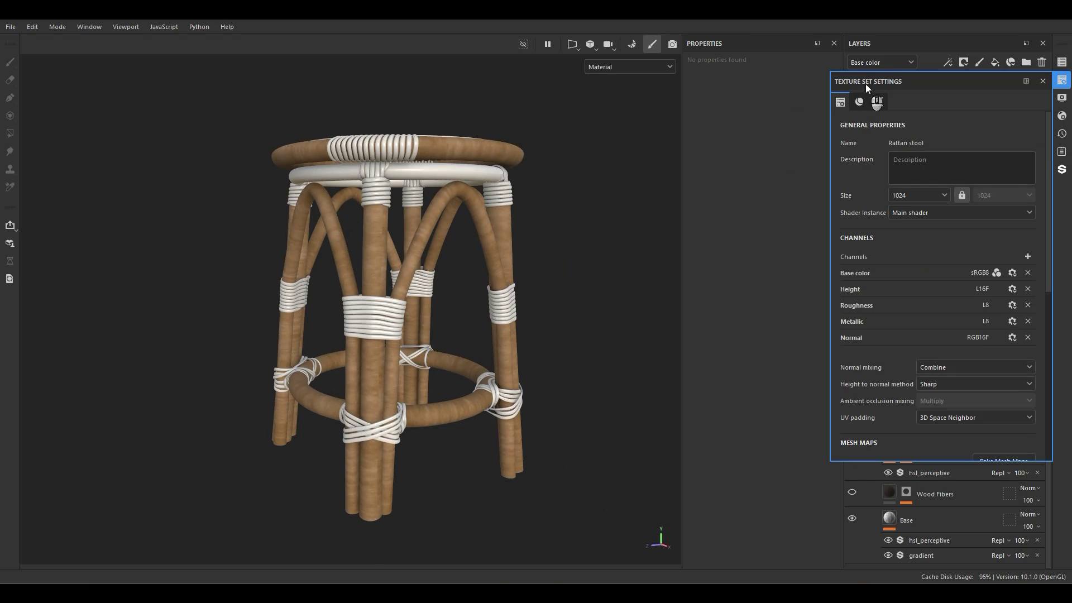
{"action": "left_click", "coordinate": [895, 197]}
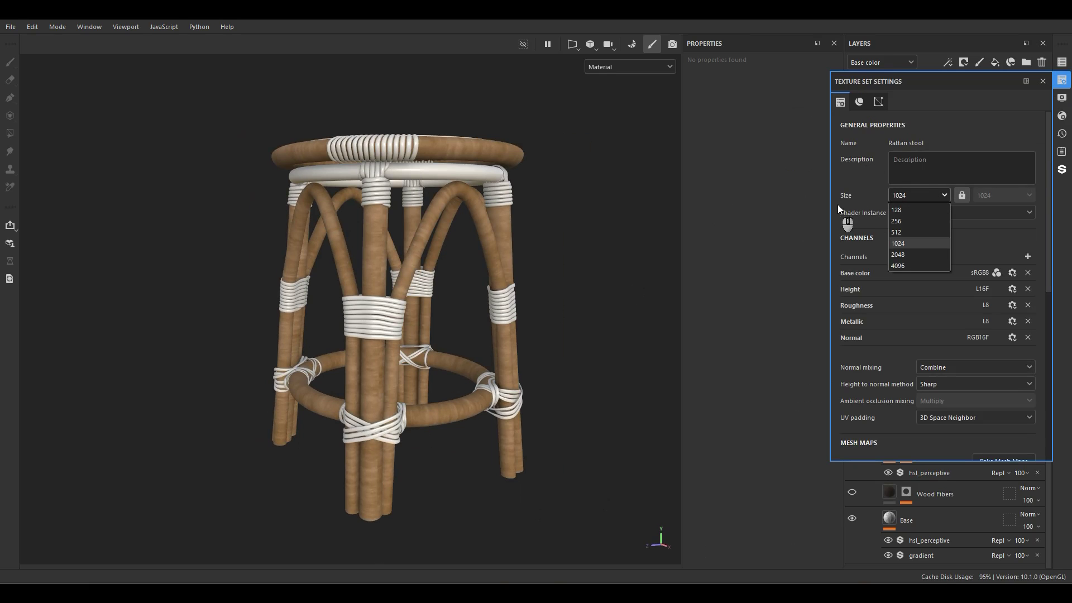
{"action": "left_click", "coordinate": [896, 254]}
{"action": "left_click_drag", "start_coordinate": [484, 296], "coordinate": [501, 334], "text": "alt"}
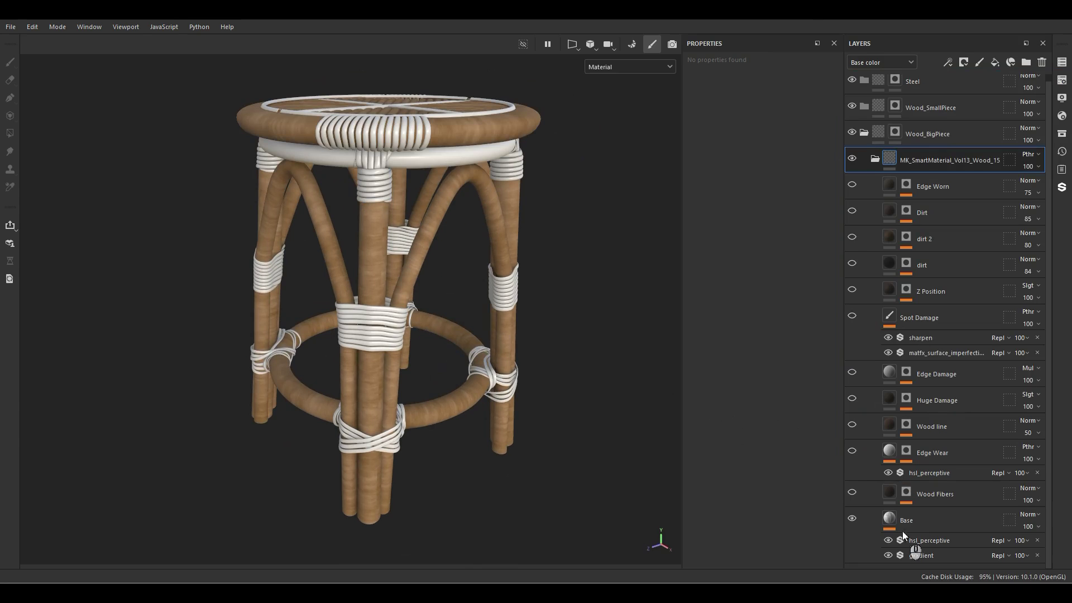
Set the Base layer's UV rotation to 0 and check the grain direction along the rattan poles
{"action": "left_click", "coordinate": [909, 520]}
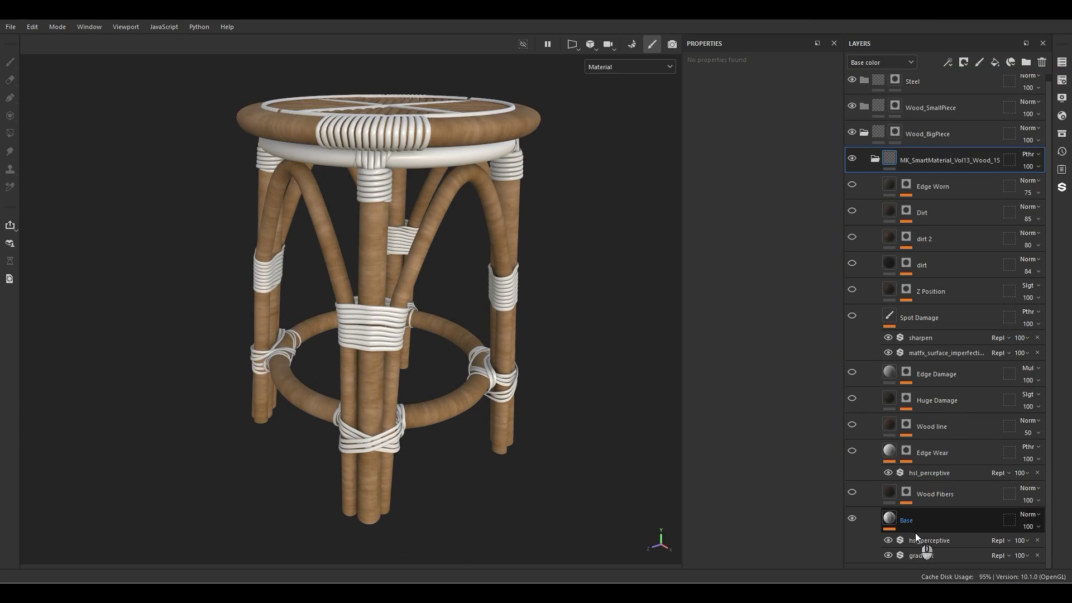
{"action": "right_click_drag", "start_coordinate": [371, 313], "coordinate": [409, 318], "text": "alt"}
{"action": "left_click_drag", "start_coordinate": [410, 318], "coordinate": [305, 232], "text": "alt"}
{"action": "right_click_drag", "start_coordinate": [305, 232], "coordinate": [503, 313], "text": "alt"}
{"action": "left_click_drag", "start_coordinate": [503, 313], "coordinate": [495, 246], "text": "alt"}
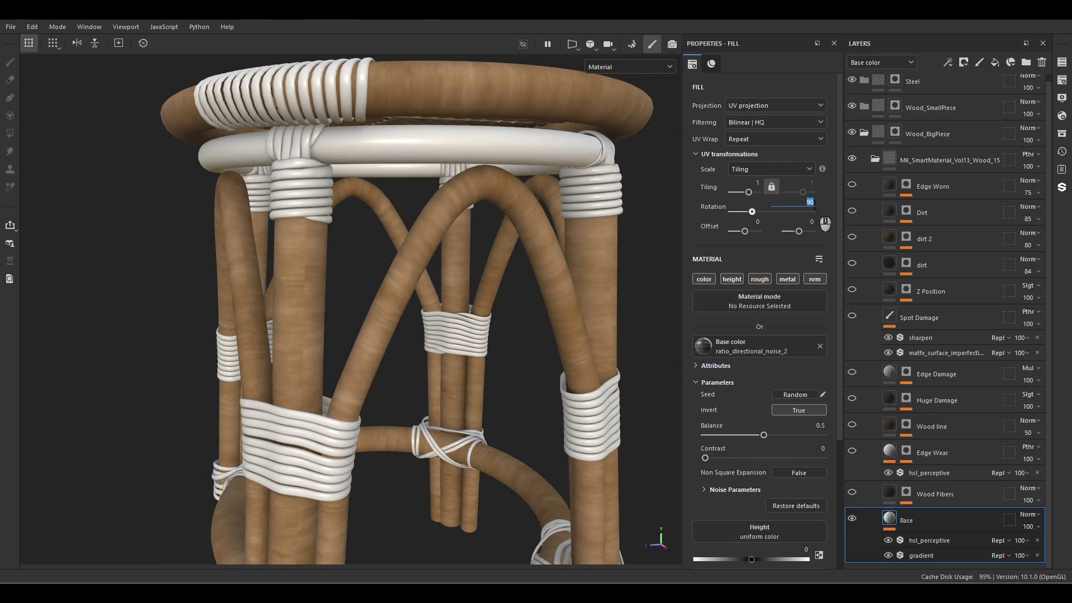
{"action": "type", "text": "0"}
{"action": "key", "text": "Return"}
{"action": "left_click_drag", "start_coordinate": [564, 389], "coordinate": [494, 424], "text": "alt"}
{"action": "key", "text": "m"}
{"action": "right_click_drag", "start_coordinate": [493, 425], "coordinate": [485, 384], "text": "alt"}
Add a fill effect to the Base layer affecting only the roughness channel, with roughness set to 0.25
{"action": "right_click", "coordinate": [935, 541]}
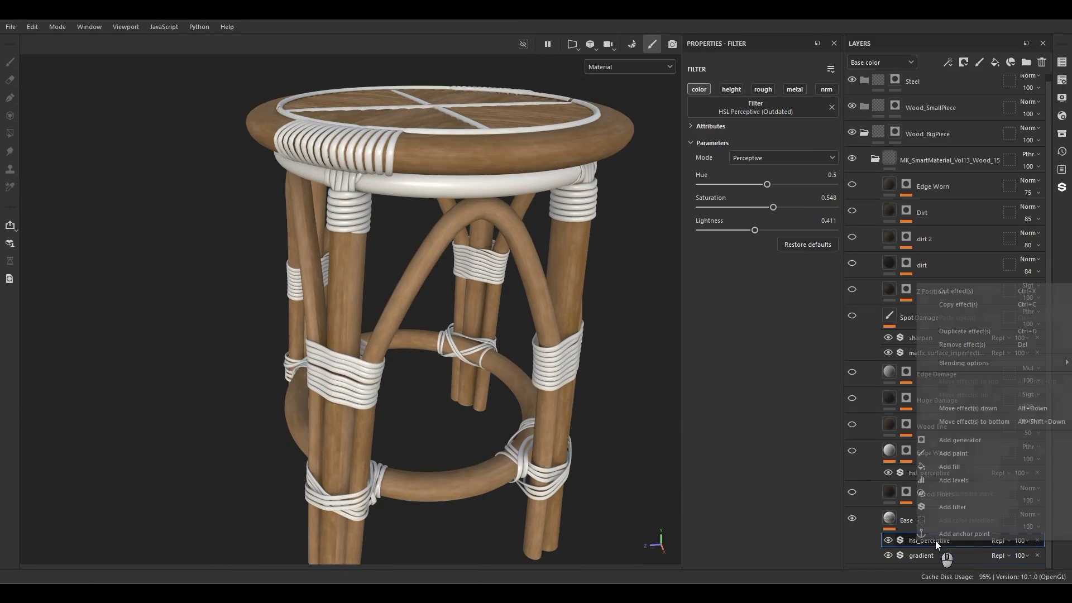
{"action": "left_click", "coordinate": [942, 491]}
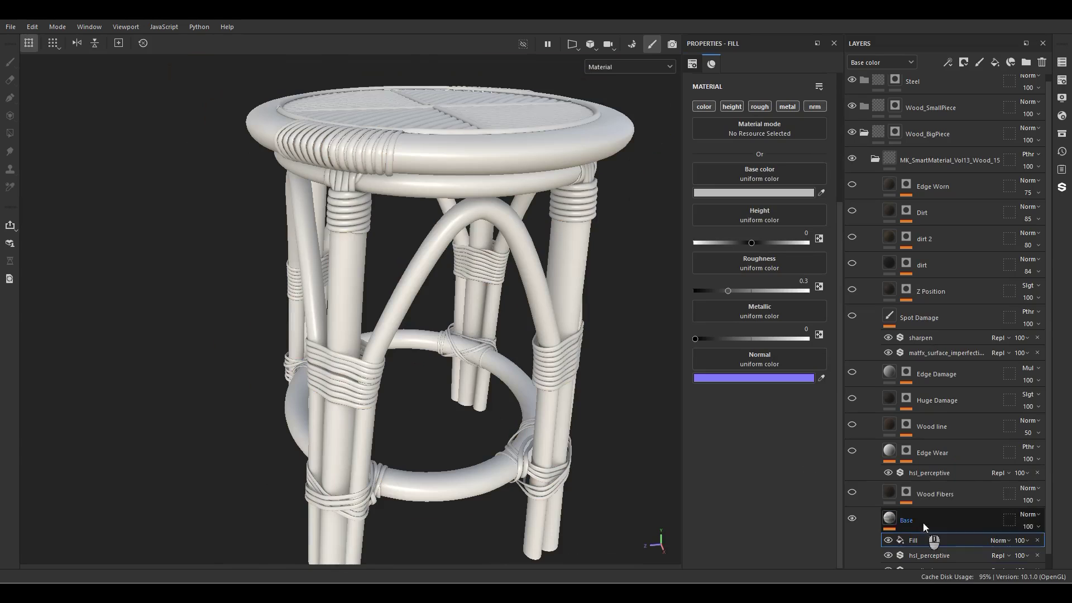
{"action": "left_click", "coordinate": [759, 107], "text": "alt"}
{"action": "left_click_drag", "start_coordinate": [733, 201], "coordinate": [722, 208]}
{"action": "type", "text": ".25"}
{"action": "key", "text": "Return"}
{"action": "left_click_drag", "start_coordinate": [559, 274], "coordinate": [747, 297], "text": "alt"}
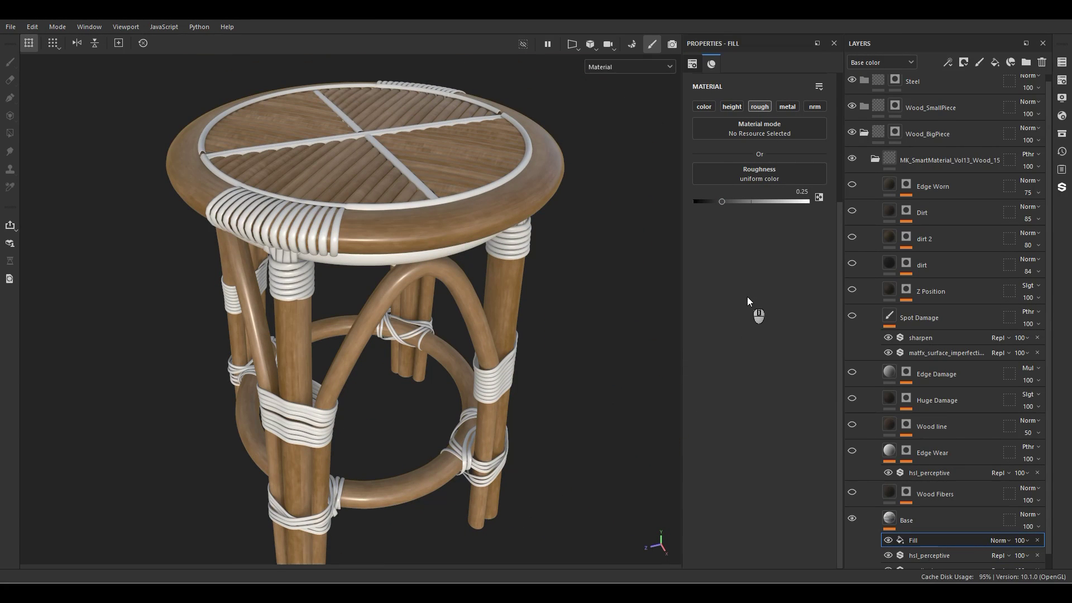
Compare the stool with the Base layer's roughness fill switched off and on
{"action": "left_click", "coordinate": [889, 542]}
{"action": "left_click", "coordinate": [889, 541]}
{"action": "left_click", "coordinate": [889, 542]}
{"action": "left_click", "coordinate": [889, 542]}
{"action": "middle_click_drag", "start_coordinate": [468, 421], "coordinate": [465, 402], "text": "alt"}
{"action": "left_click_drag", "start_coordinate": [465, 401], "coordinate": [474, 319], "text": "alt"}
{"action": "right_click_drag", "start_coordinate": [372, 141], "coordinate": [389, 202], "text": "alt"}
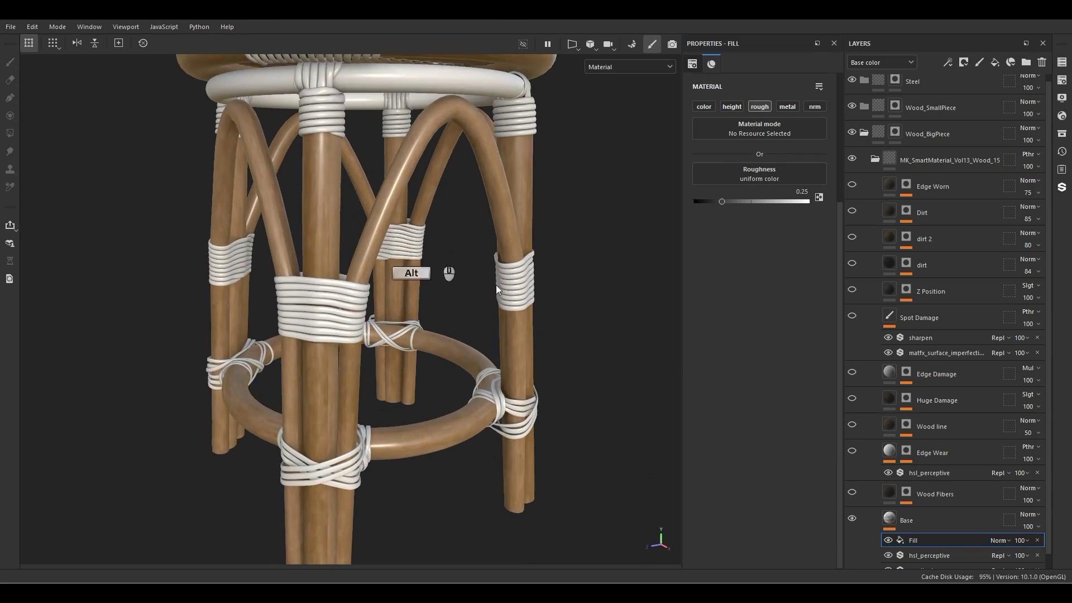
Show the Wood Fibers layer and display its mask on the stool
{"action": "left_click", "coordinate": [853, 492]}
{"action": "middle_click_drag", "start_coordinate": [403, 154], "coordinate": [410, 260], "text": "alt"}
{"action": "left_click_drag", "start_coordinate": [410, 265], "coordinate": [385, 385], "text": "alt"}
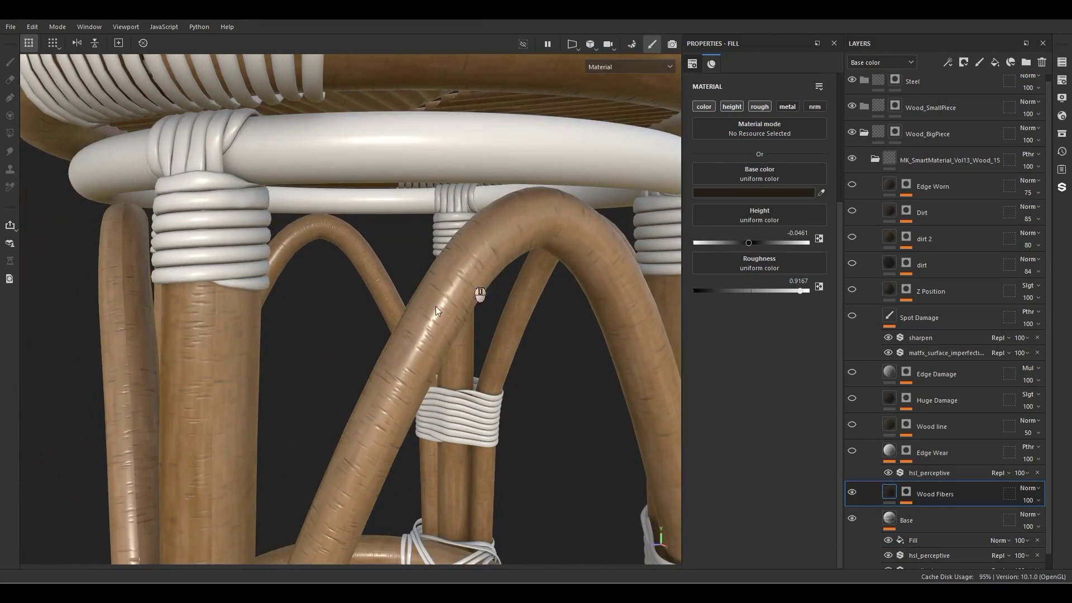
{"action": "left_click", "coordinate": [906, 491], "text": "alt"}
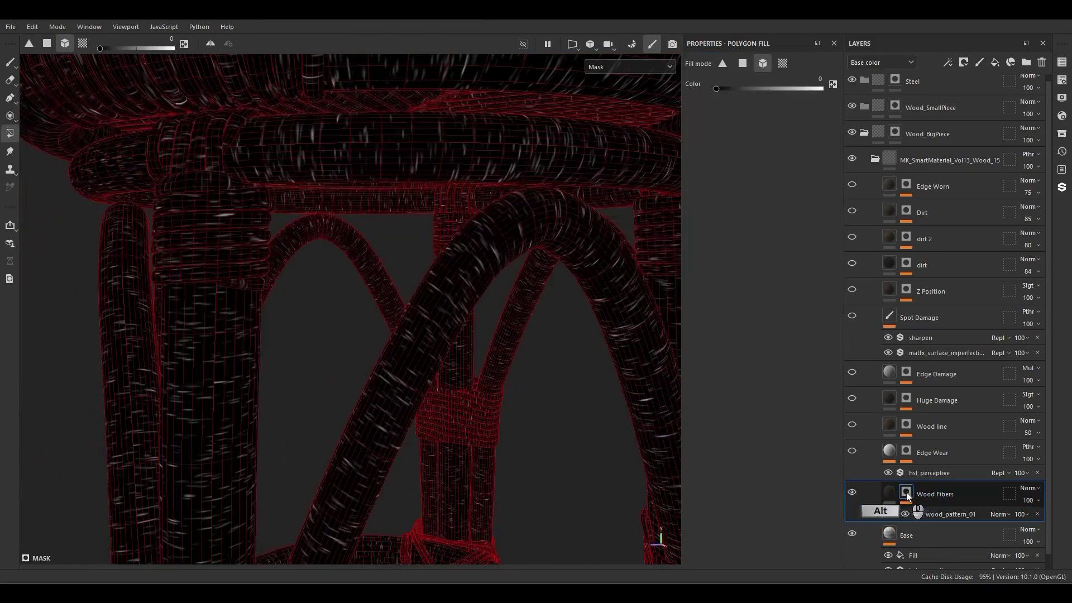
Set the horizontal tiling of the Wood Fibers mask's wood_pattern_01 fill to 3 and its rotation to 90
{"action": "left_click", "coordinate": [935, 512]}
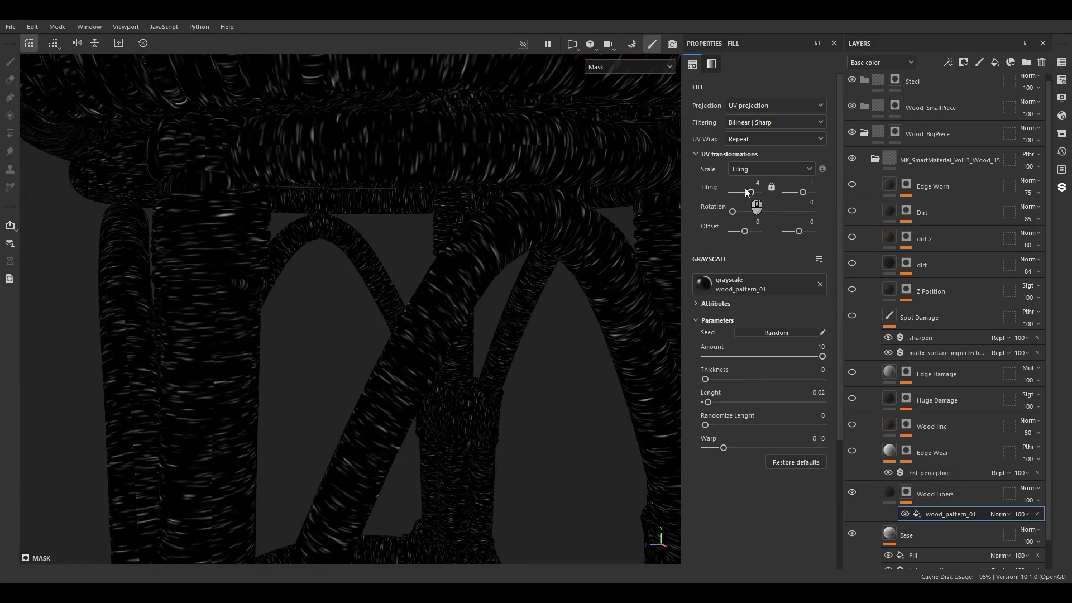
{"action": "type", "text": "3"}
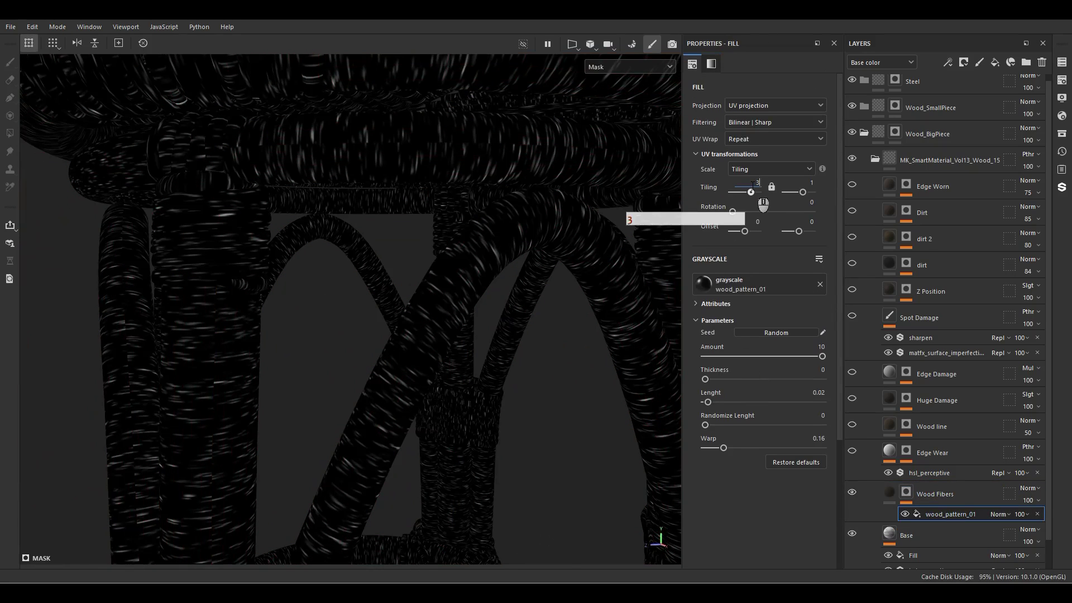
{"action": "key", "text": "Return"}
{"action": "left_click", "coordinate": [807, 204]}
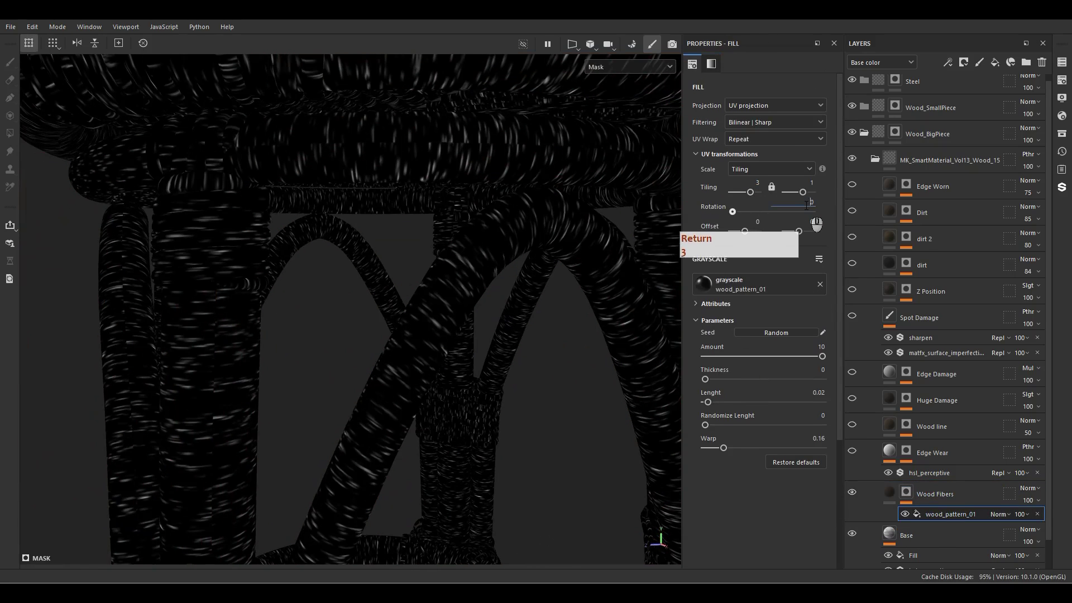
{"action": "key", "text": "ctrl+a"}
{"action": "type", "text": "90"}
{"action": "key", "text": "Return"}
Set the fiber pattern's amount to 2.19, thickness to 0.02, length to 0.17, length randomization to 0.45 and warp to 0.18
{"action": "left_click", "coordinate": [735, 356]}
{"action": "left_click_drag", "start_coordinate": [724, 363], "coordinate": [730, 364]}
{"action": "left_click", "coordinate": [720, 402]}
{"action": "left_click_drag", "start_coordinate": [720, 402], "coordinate": [726, 448]}
{"action": "left_click", "coordinate": [708, 379]}
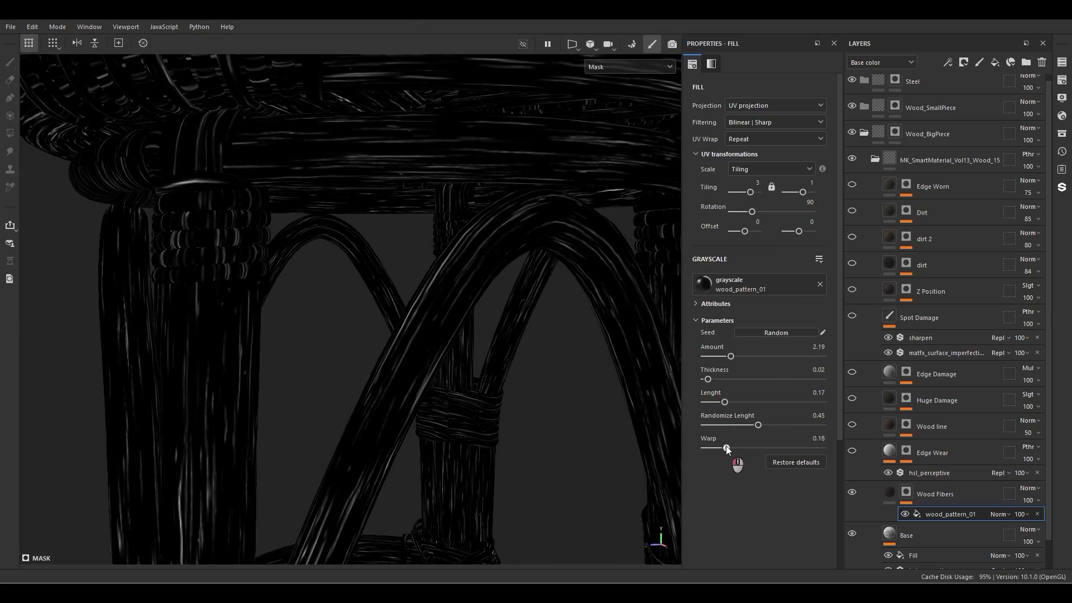
Return to the material view and inspect the wood fibers on the legs and lower ring up close
{"action": "left_click", "coordinate": [889, 492]}
{"action": "scroll", "coordinate": [404, 387], "scroll_direction": "down", "scroll_amount": 3}
{"action": "middle_click_drag", "start_coordinate": [404, 387], "coordinate": [424, 246], "text": "alt"}
{"action": "left_click_drag", "start_coordinate": [424, 247], "coordinate": [454, 246], "text": "alt"}
{"action": "middle_click_drag", "start_coordinate": [454, 413], "coordinate": [450, 353], "text": "alt"}
{"action": "right_click_drag", "start_coordinate": [449, 353], "coordinate": [614, 384], "text": "alt"}
{"action": "left_click_drag", "start_coordinate": [614, 384], "coordinate": [485, 407], "text": "alt"}
{"action": "right_click_drag", "start_coordinate": [485, 407], "coordinate": [625, 408], "text": "alt"}
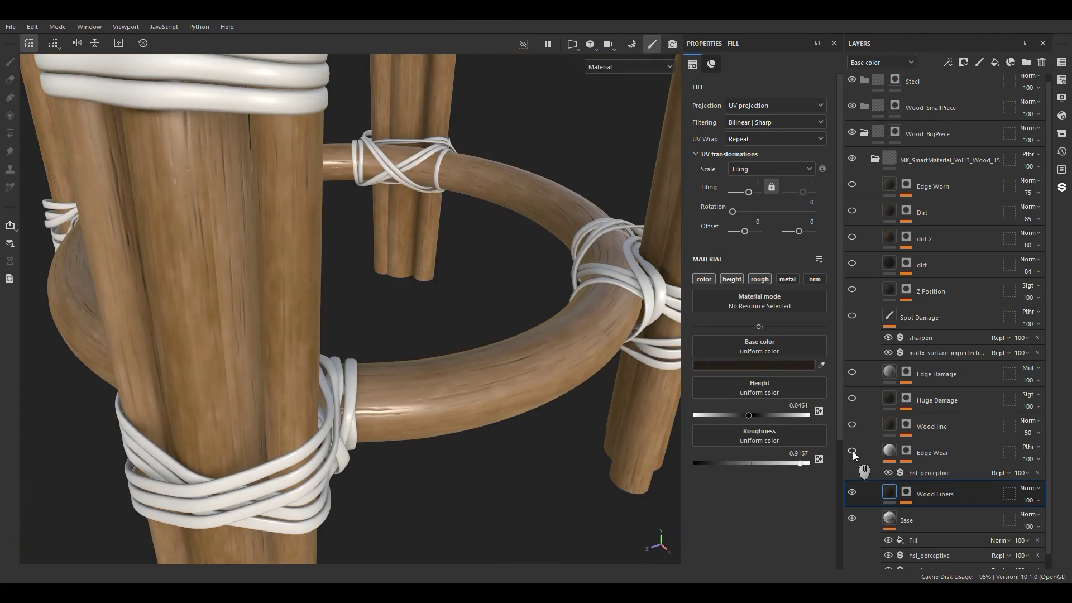
Show the Edge Wear layer and examine its mask on the legs and lower ring
{"action": "left_click", "coordinate": [906, 450], "text": "alt"}
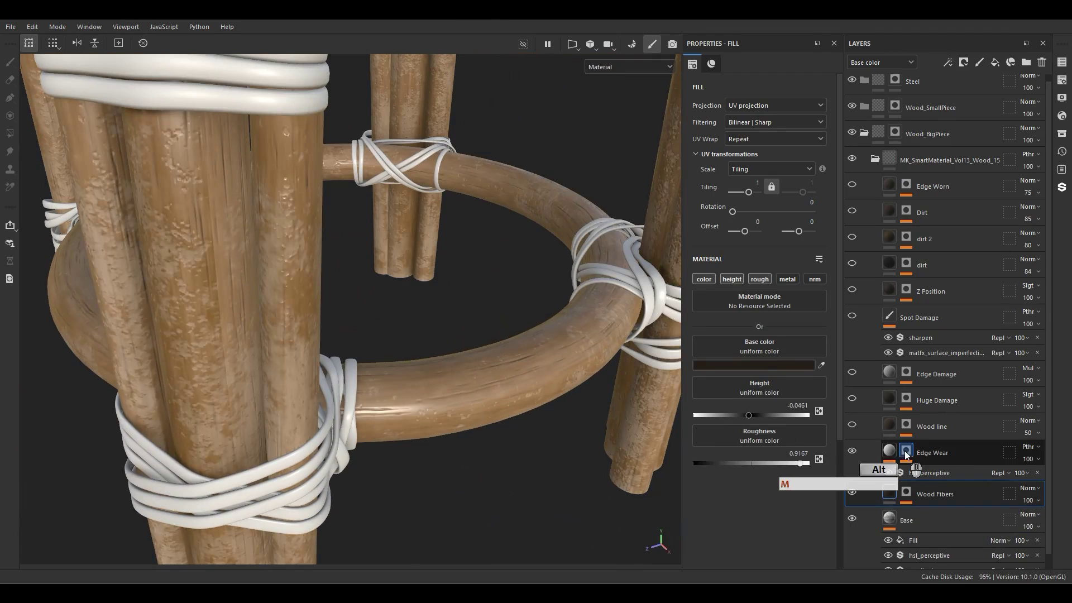
{"action": "right_click_drag", "start_coordinate": [426, 412], "coordinate": [422, 303], "text": "alt"}
{"action": "left_click_drag", "start_coordinate": [423, 303], "coordinate": [450, 338], "text": "alt"}
{"action": "right_click_drag", "start_coordinate": [449, 338], "coordinate": [423, 338], "text": "alt"}
{"action": "left_click_drag", "start_coordinate": [423, 338], "coordinate": [430, 379], "text": "alt"}
Replace the Edge Wear mask's outdated generator with Curvature, set its global balance to 0.18, and return to the material view
{"action": "left_click", "coordinate": [756, 99]}
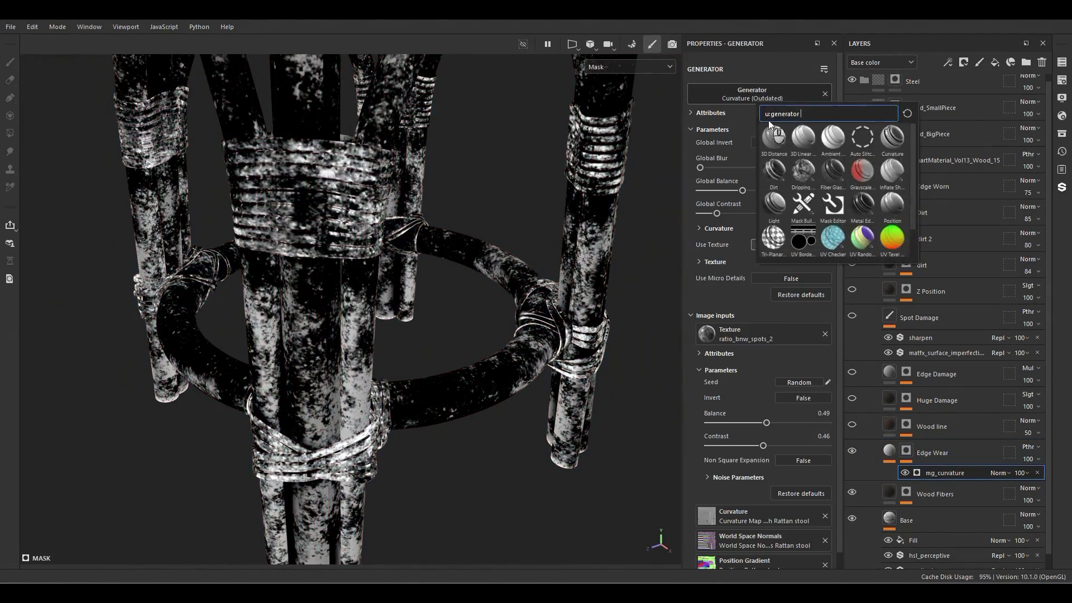
{"action": "left_click", "coordinate": [885, 145]}
{"action": "left_click_drag", "start_coordinate": [765, 191], "coordinate": [724, 191]}
{"action": "key", "text": "m"}
{"action": "left_click_drag", "start_coordinate": [421, 413], "coordinate": [490, 365], "text": "alt"}
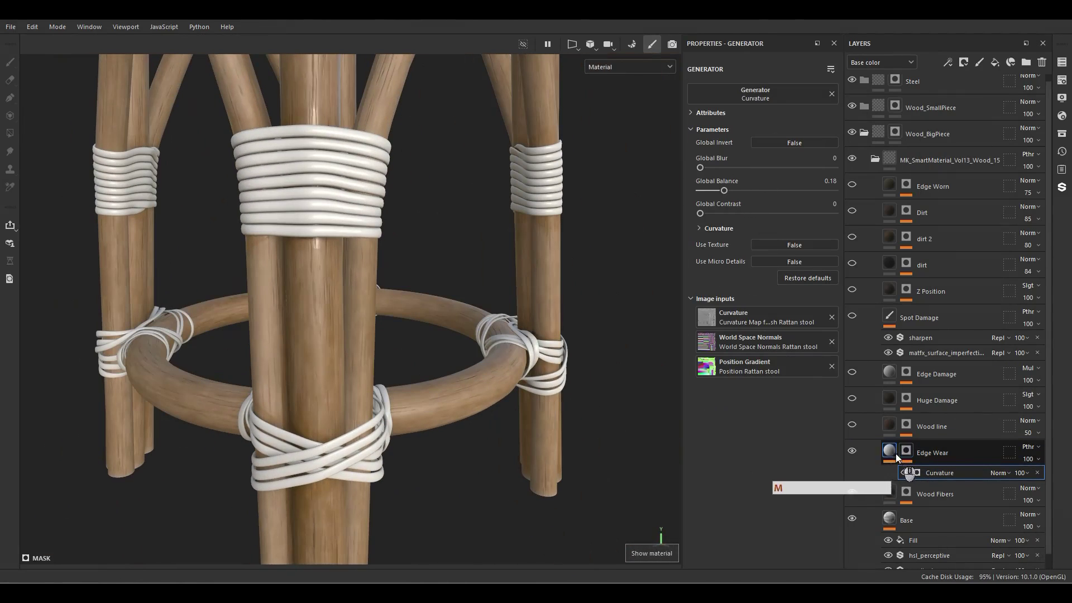
Compare the stool with the Edge Wear layer hidden and shown
{"action": "left_click", "coordinate": [892, 451]}
{"action": "left_click", "coordinate": [854, 452]}
{"action": "left_click", "coordinate": [854, 452]}
{"action": "left_click", "coordinate": [854, 452]}
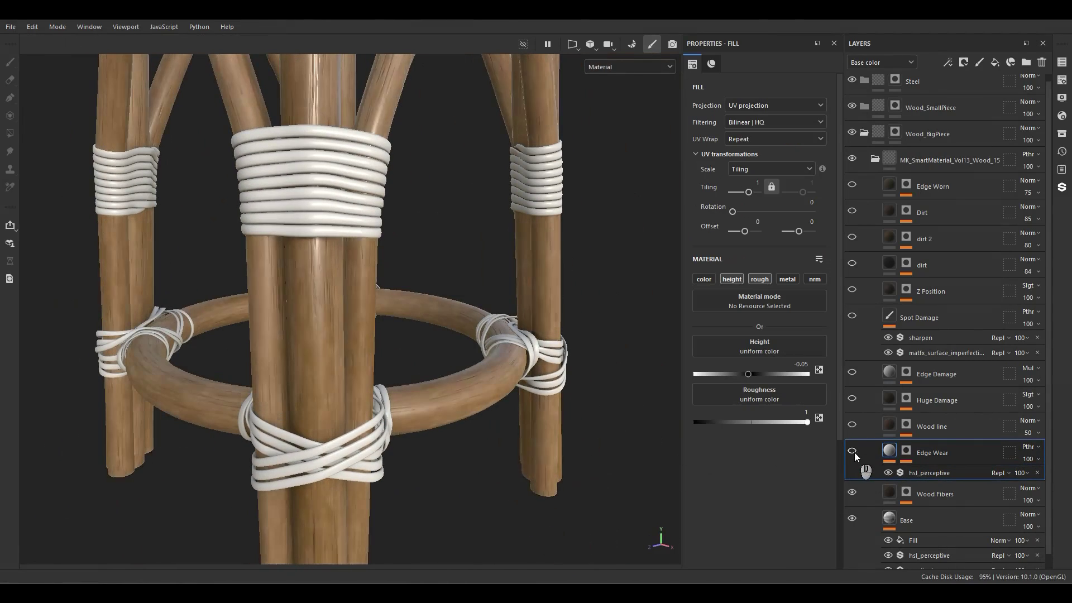
{"action": "left_click", "coordinate": [854, 452]}
{"action": "left_click", "coordinate": [854, 452]}
{"action": "left_click", "coordinate": [854, 452]}
{"action": "left_click_drag", "start_coordinate": [532, 240], "coordinate": [899, 427], "text": "alt"}
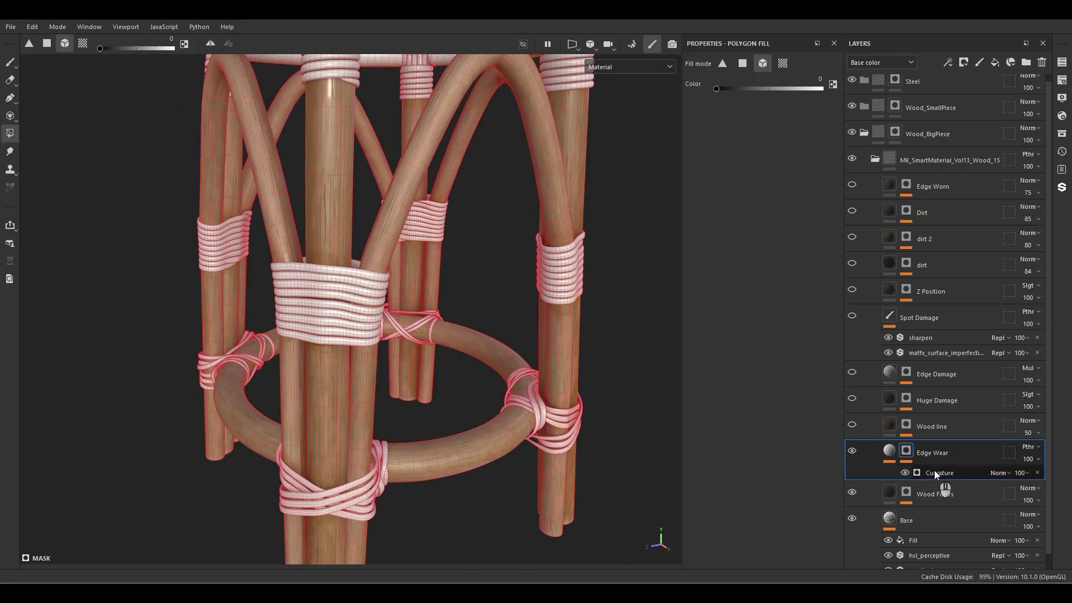
Set the Edge Wear mask's Curvature global balance to 0.13 and check the resulting wear in the material view
{"action": "left_click", "coordinate": [905, 451]}
{"action": "left_click", "coordinate": [905, 451], "text": "alt"}
{"action": "left_click_drag", "start_coordinate": [725, 190], "coordinate": [717, 190]}
{"action": "left_click_drag", "start_coordinate": [415, 208], "coordinate": [558, 178], "text": "alt"}
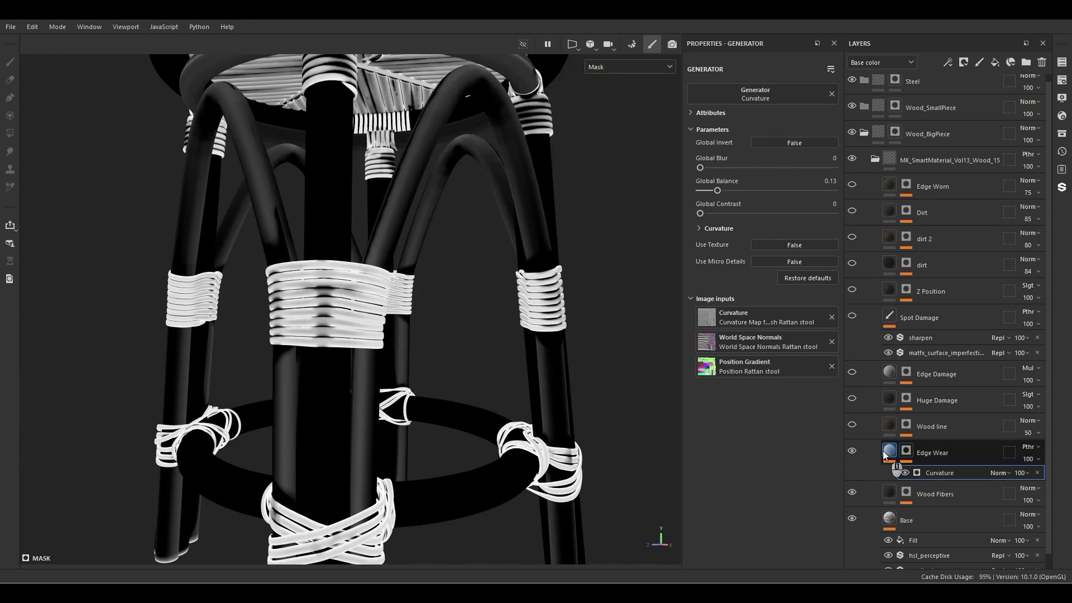
{"action": "left_click", "coordinate": [891, 450]}
{"action": "left_click_drag", "start_coordinate": [447, 434], "coordinate": [303, 237], "text": "alt"}
{"action": "scroll", "coordinate": [337, 307], "scroll_direction": "up", "scroll_amount": 5}
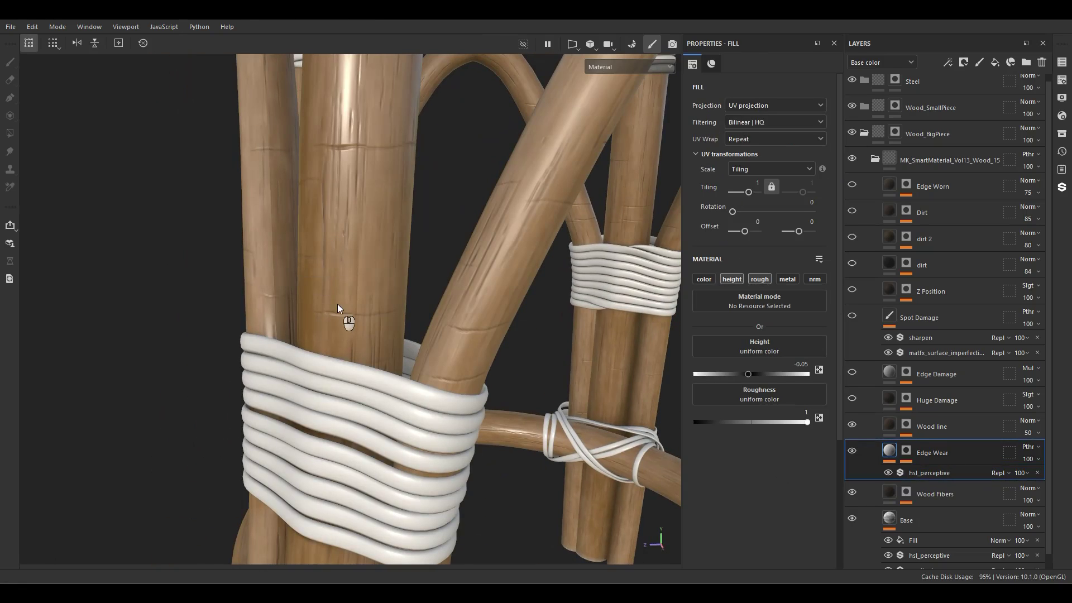
Display the Wood line layer's mask and set its wood_pattern_01 fill to UV projection with a tiling of 2
{"action": "left_click", "coordinate": [887, 438]}
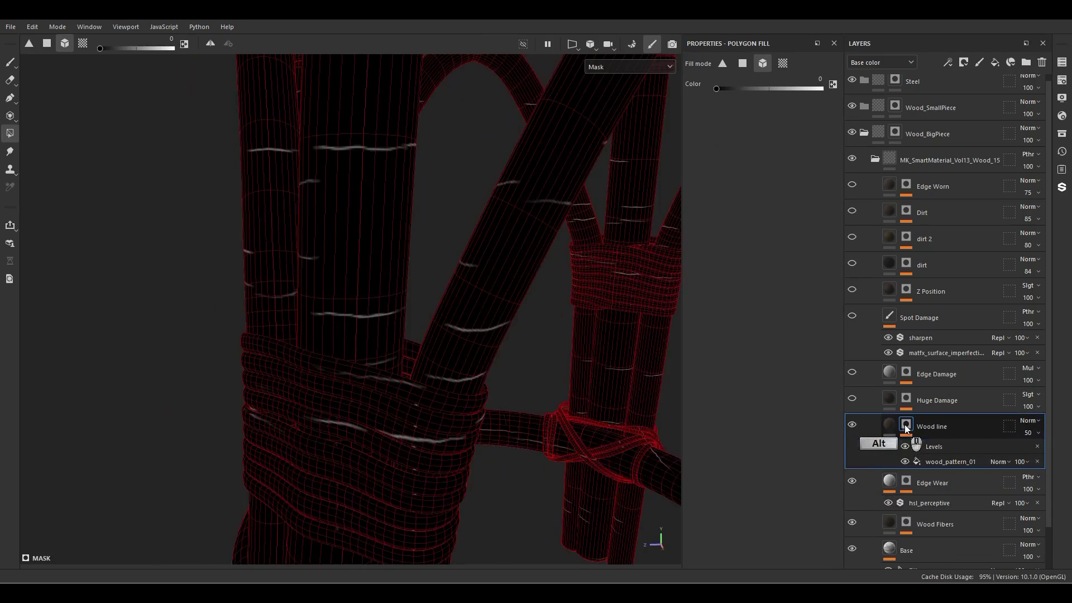
{"action": "scroll", "coordinate": [381, 343], "scroll_direction": "down", "scroll_amount": 3}
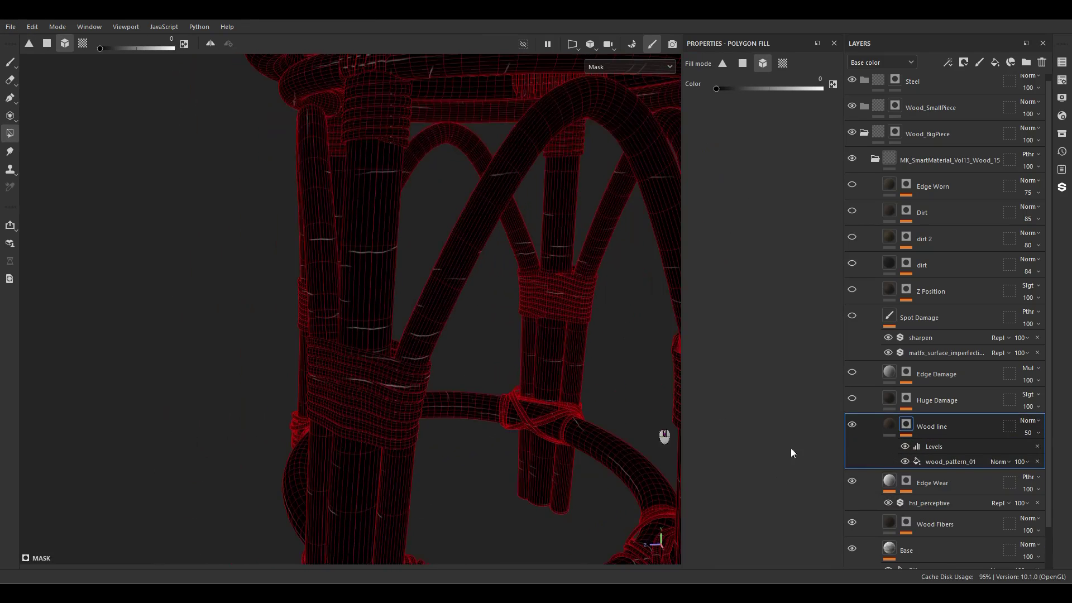
{"action": "left_click", "coordinate": [949, 462]}
{"action": "left_click", "coordinate": [755, 107]}
{"action": "left_click", "coordinate": [756, 150]}
{"action": "left_click_drag", "start_coordinate": [410, 399], "coordinate": [467, 403], "text": "alt"}
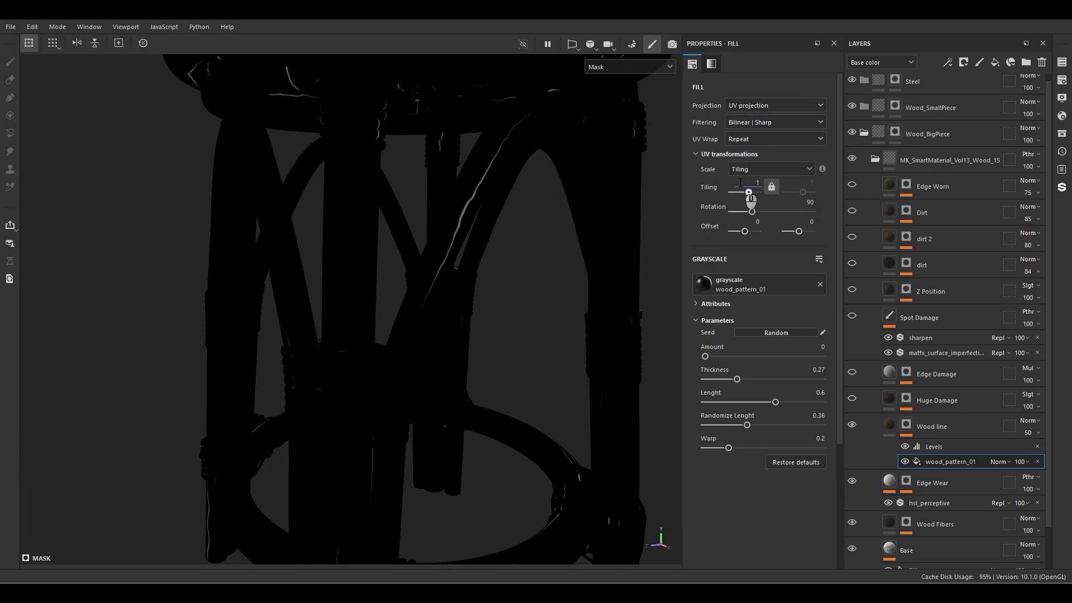
{"action": "type", "text": "2"}
{"action": "key", "text": "Return"}
Set the wood_pattern_01 thickness to 0.83, randomize length to 1, and length to 0.48
{"action": "left_click", "coordinate": [774, 379]}
{"action": "left_click_drag", "start_coordinate": [774, 380], "coordinate": [803, 380]}
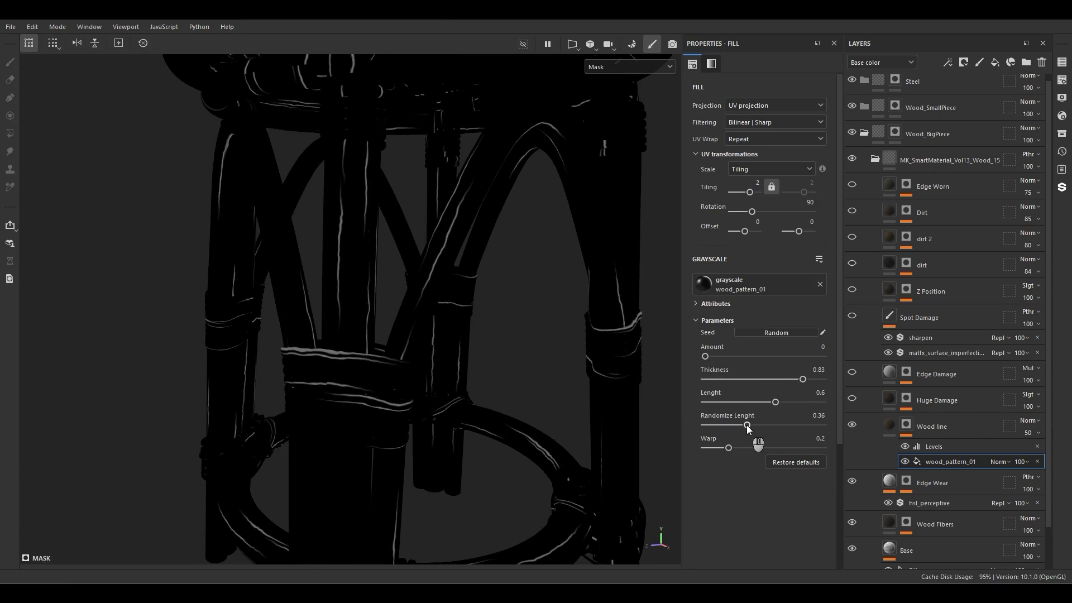
{"action": "left_click_drag", "start_coordinate": [747, 426], "coordinate": [864, 427]}
{"action": "left_click", "coordinate": [761, 403]}
{"action": "left_click_drag", "start_coordinate": [597, 349], "coordinate": [558, 346], "text": "alt"}
Return the Wood line layer to the material view and set its height to -0.15, checking the grooves on the legs
{"action": "left_click", "coordinate": [886, 430]}
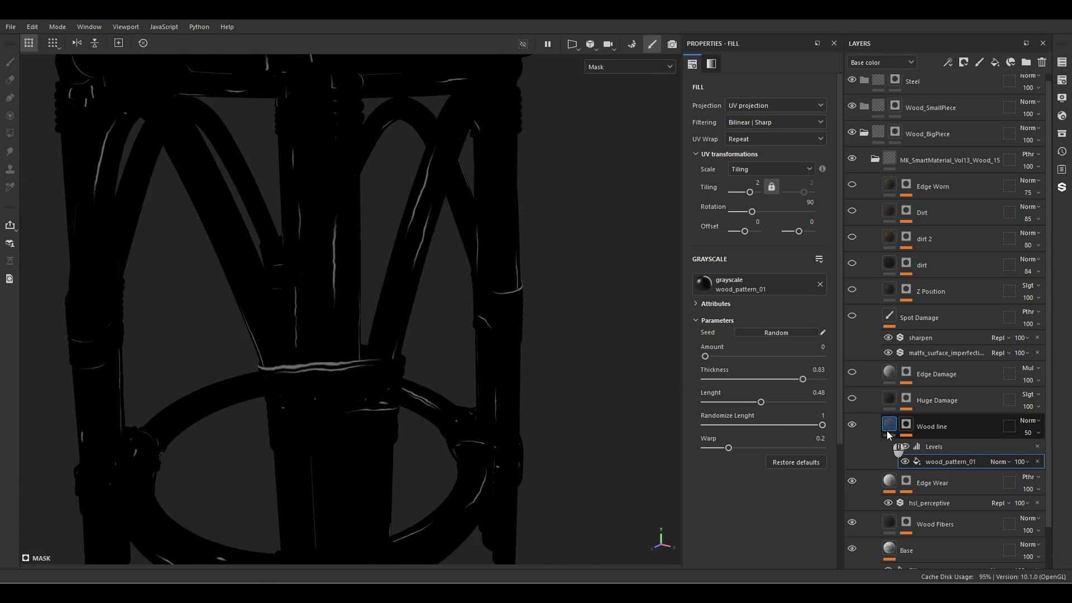
{"action": "left_click", "coordinate": [887, 428]}
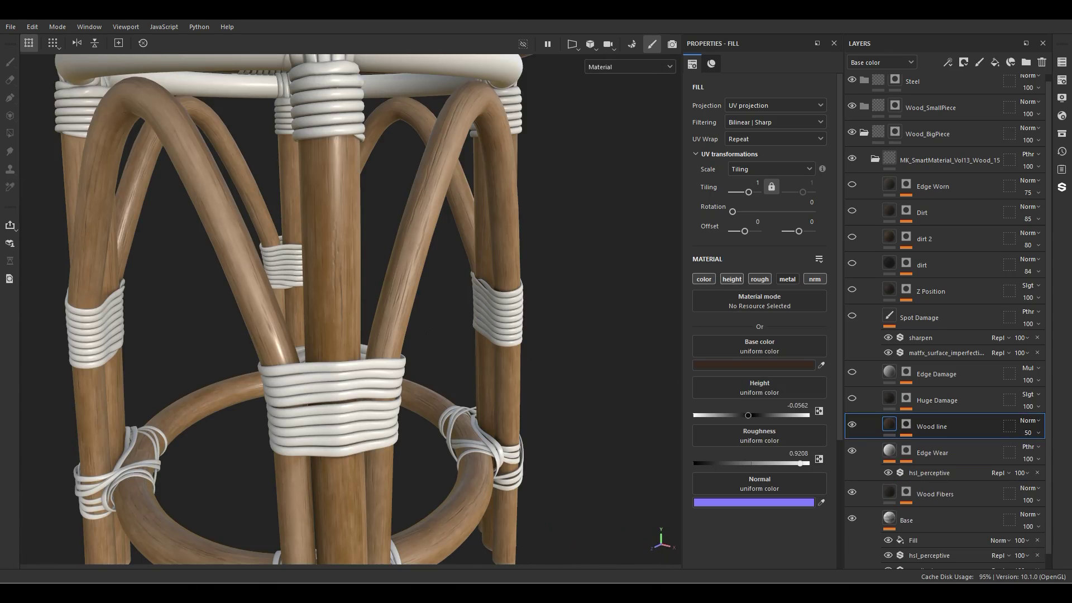
{"action": "type", "text": "-.1"}
{"action": "key", "text": "Return"}
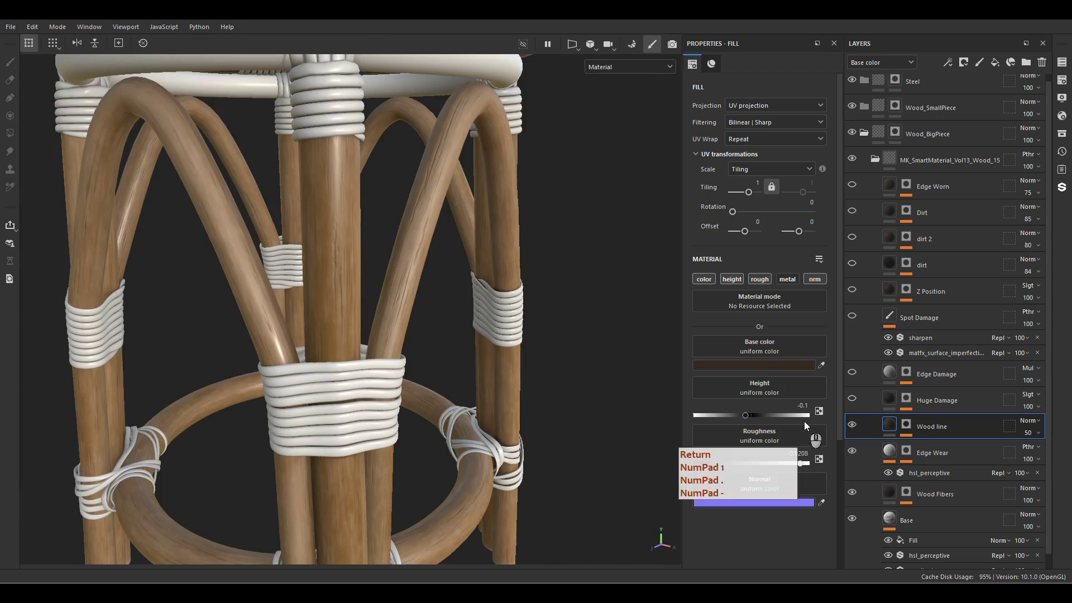
{"action": "right_click_drag", "start_coordinate": [358, 301], "coordinate": [399, 273], "text": "alt"}
{"action": "left_click_drag", "start_coordinate": [399, 274], "coordinate": [424, 335], "text": "alt"}
{"action": "left_click_drag", "start_coordinate": [746, 416], "coordinate": [741, 417]}
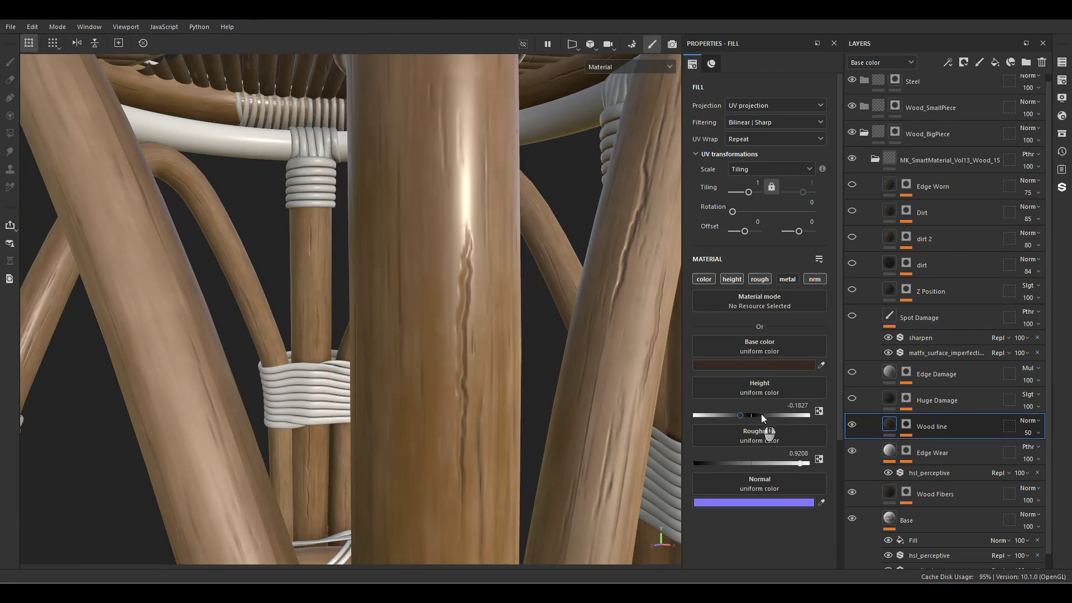
{"action": "type", "text": "-.15"}
{"action": "key", "text": "Return"}
{"action": "left_click_drag", "start_coordinate": [424, 435], "coordinate": [496, 402], "text": "alt"}
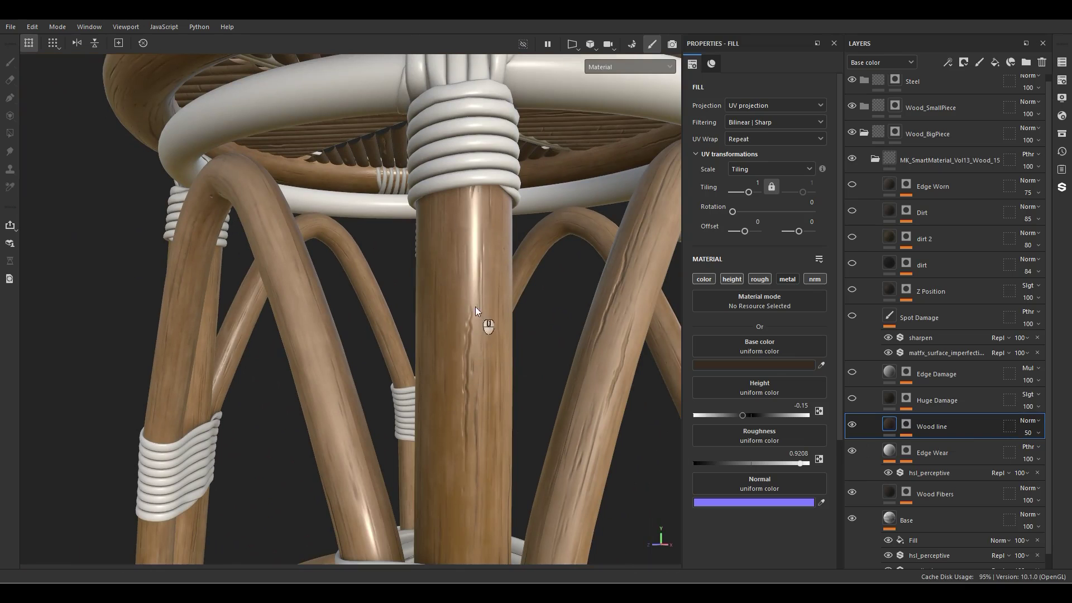
Add a paint layer named Effect at the top of the layer stack and set its blending to Passthrough
{"action": "scroll", "coordinate": [918, 106], "scroll_direction": "up", "scroll_amount": 1}
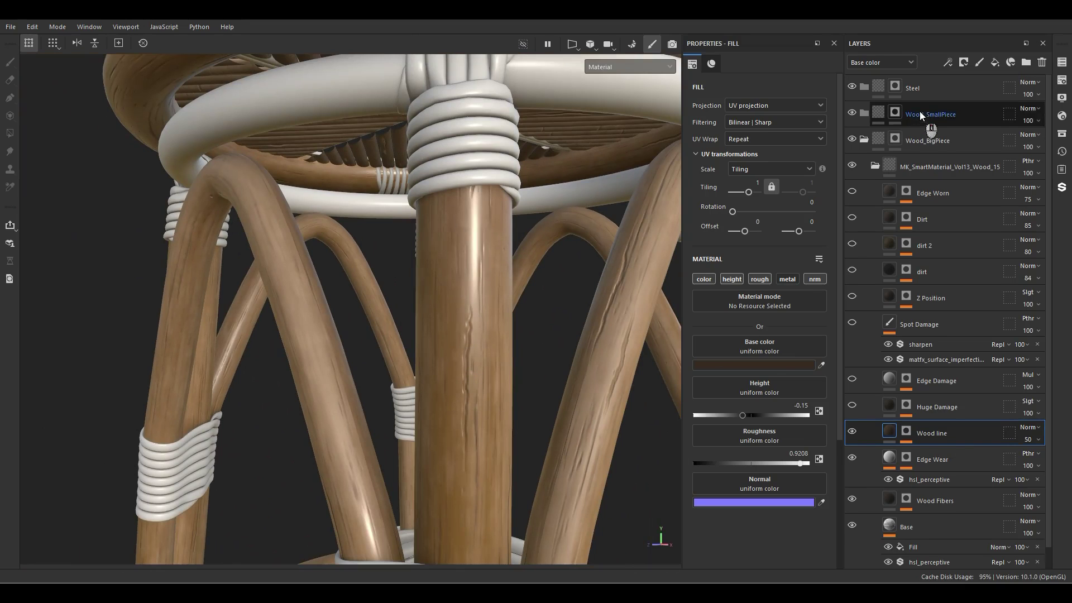
{"action": "left_click", "coordinate": [929, 95]}
{"action": "left_click", "coordinate": [979, 62]}
{"action": "left_click_drag", "start_coordinate": [936, 112], "coordinate": [935, 78]}
{"action": "double_click", "coordinate": [899, 88]}
{"action": "type", "text": "Effect"}
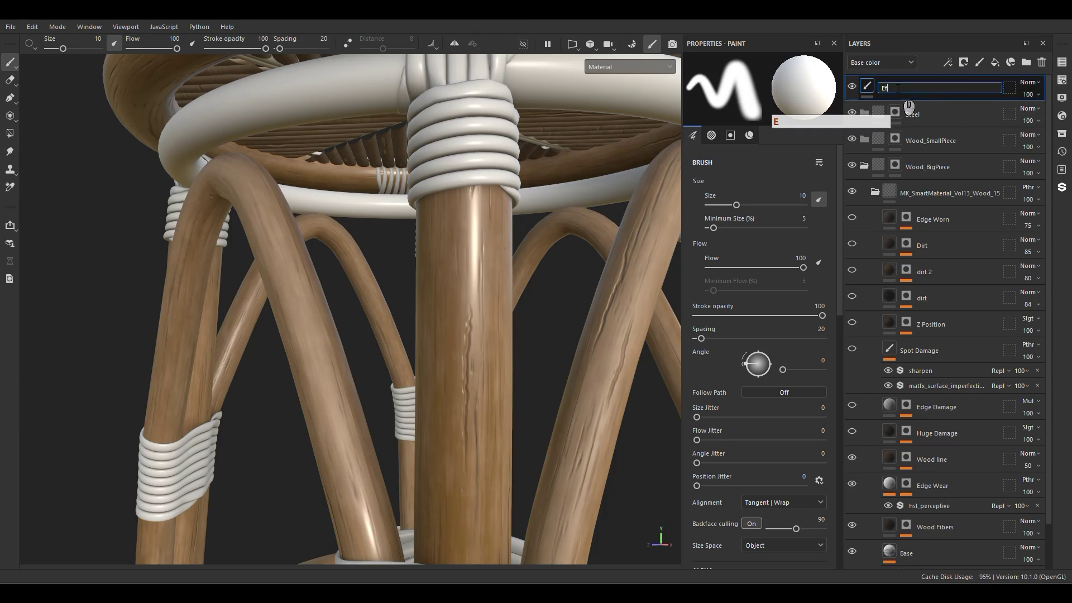
{"action": "key", "text": "Return"}
{"action": "left_click", "coordinate": [1029, 82]}
{"action": "left_click", "coordinate": [1022, 103]}
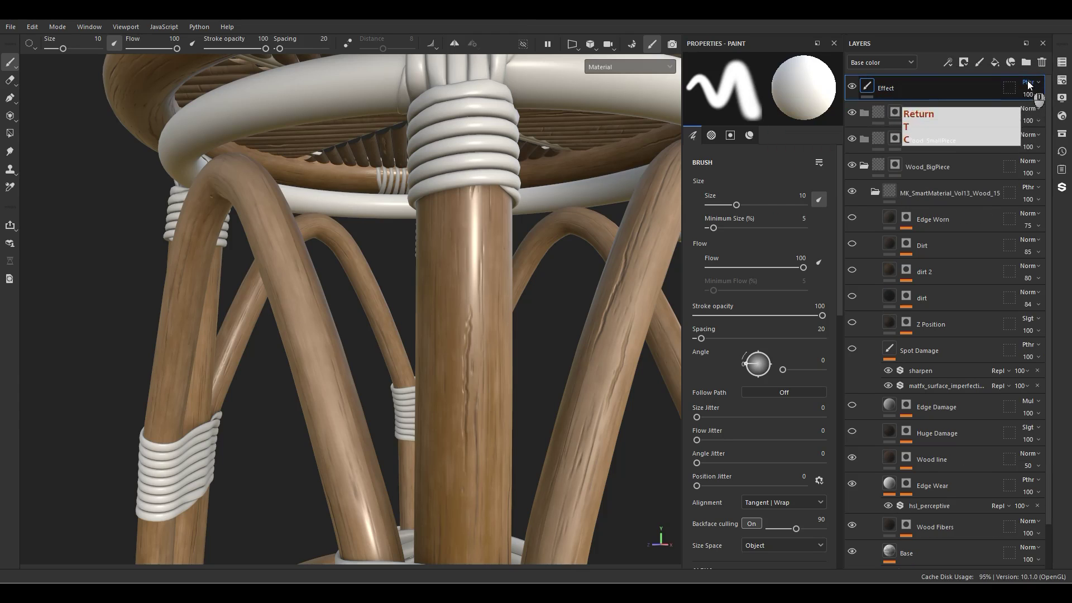
Add a MatFx HBAO filter to the Effect layer
{"action": "right_click", "coordinate": [902, 90]}
{"action": "left_click", "coordinate": [961, 575]}
{"action": "left_click", "coordinate": [766, 112]}
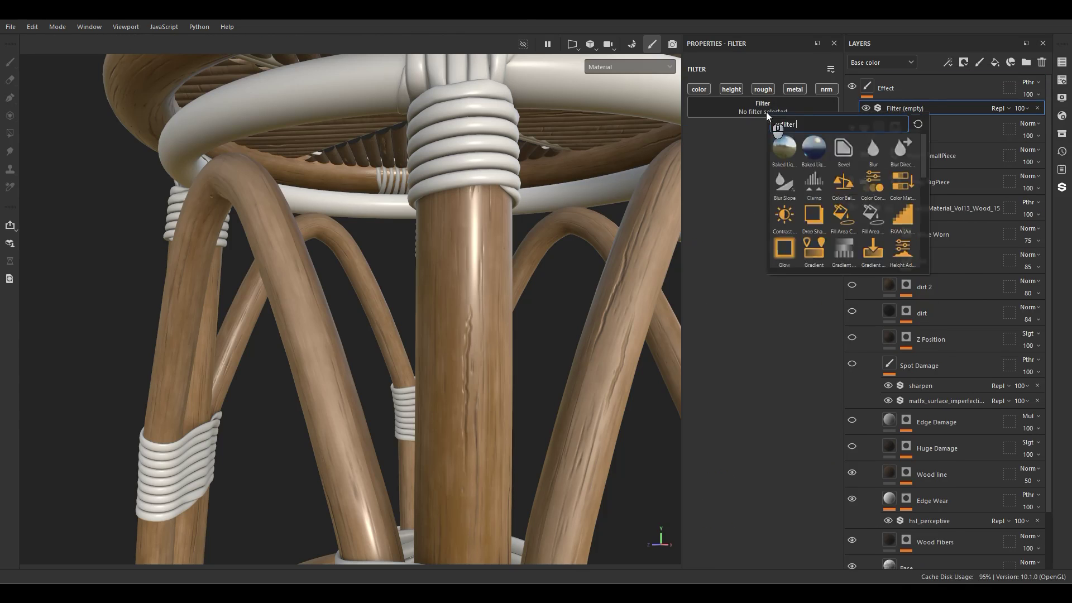
{"action": "left_click", "coordinate": [783, 148]}
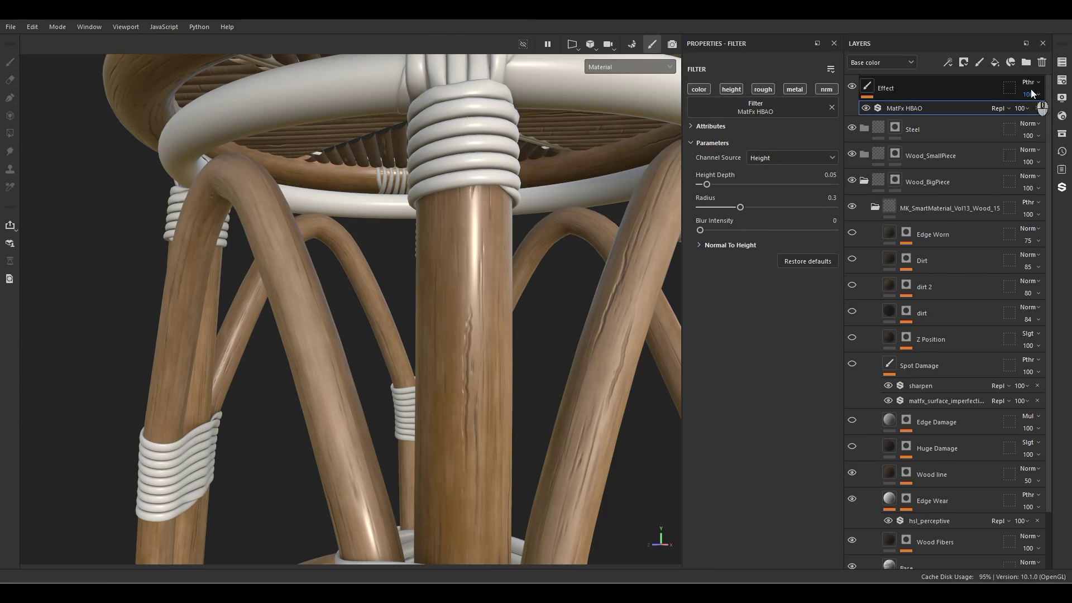
Add an Ambient occlusion channel to the texture set and limit MatFx HBAO to it, with height depth 0.07 and radius 0.19
{"action": "left_click", "coordinate": [1061, 81]}
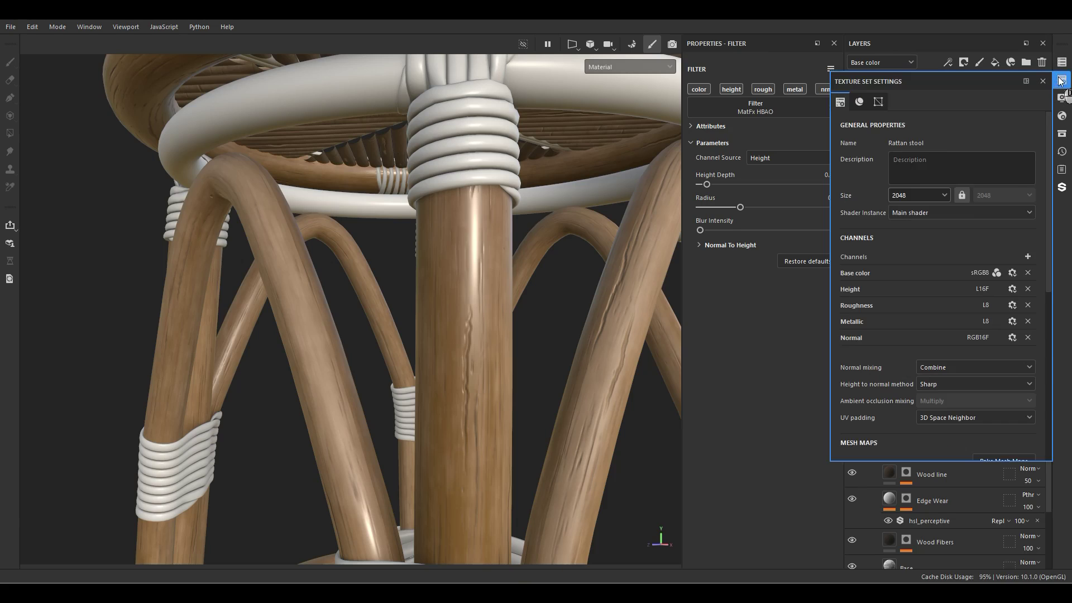
{"action": "left_click", "coordinate": [1024, 255]}
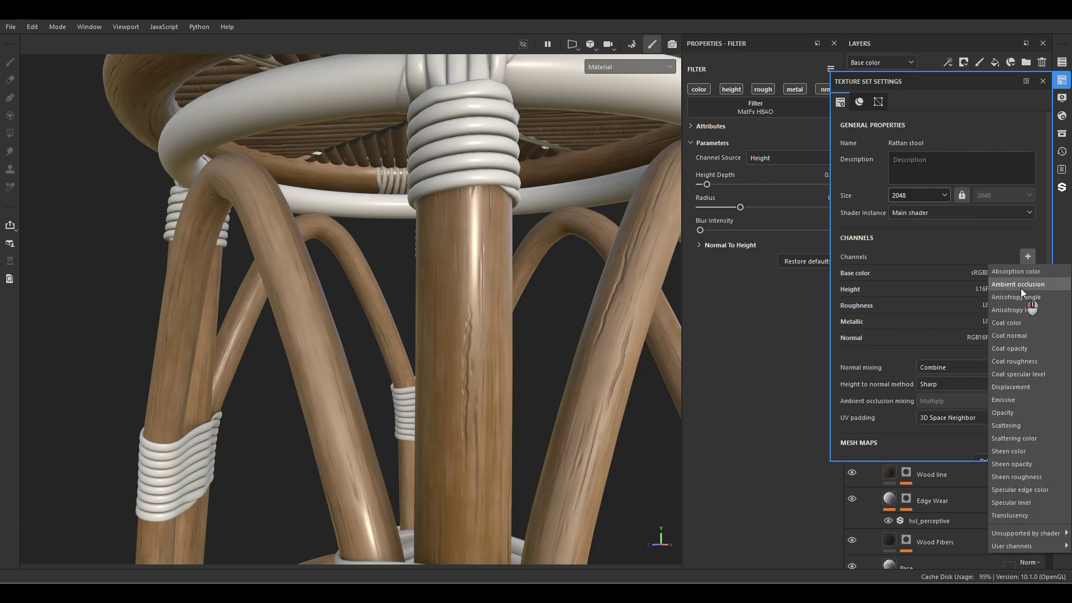
{"action": "left_click", "coordinate": [1021, 288]}
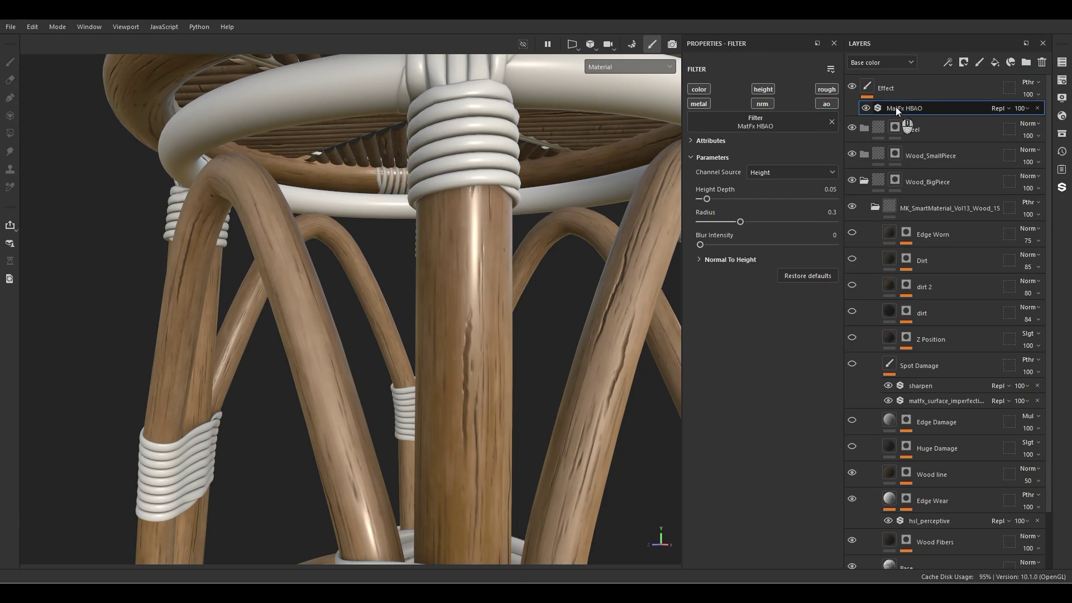
{"action": "left_click", "coordinate": [826, 104], "text": "alt"}
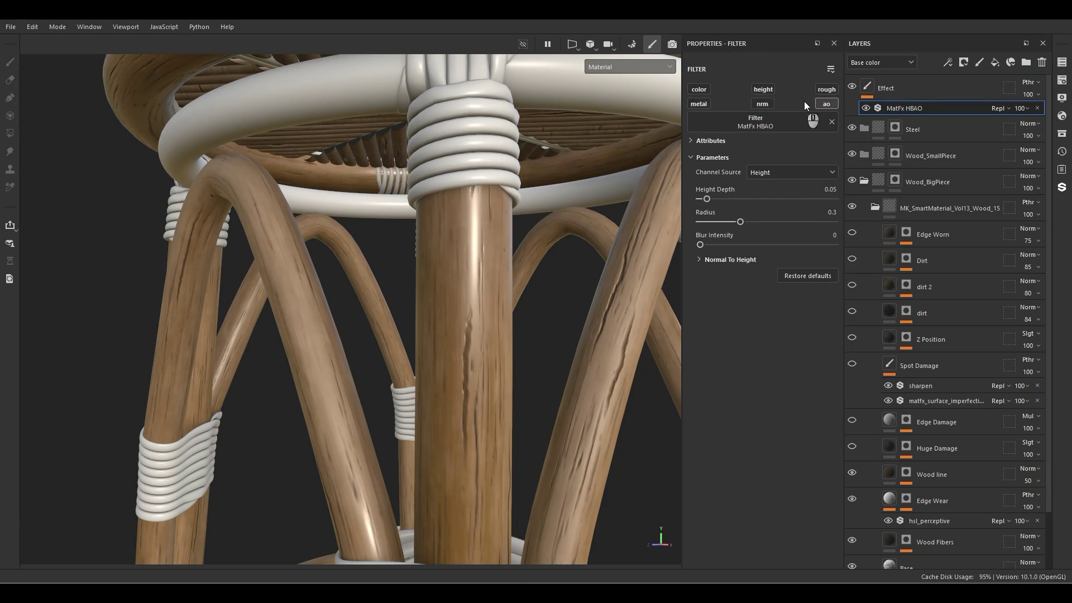
{"action": "mouse_move", "coordinate": [741, 224]}
{"action": "left_mouse_down"}
{"action": "mouse_move", "coordinate": [712, 222]}
{"action": "mouse_move", "coordinate": [726, 221]}
{"action": "left_mouse_up"}
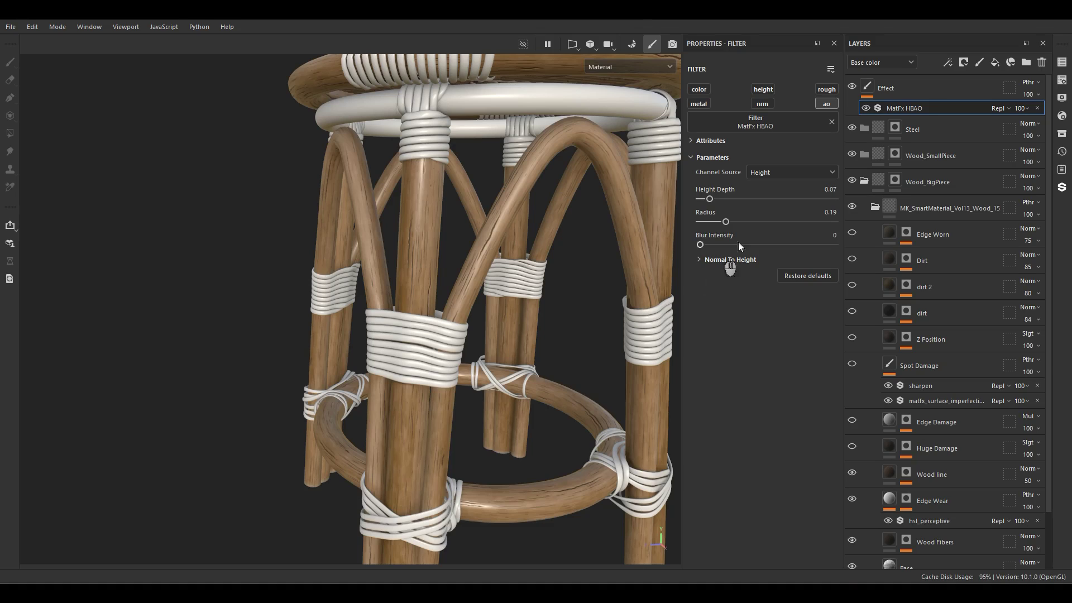
Add a Height To Normal filter to the Effect layer for height and normal only, without world units, at normal intensity 2
{"action": "right_click", "coordinate": [915, 109]}
{"action": "left_click", "coordinate": [958, 331]}
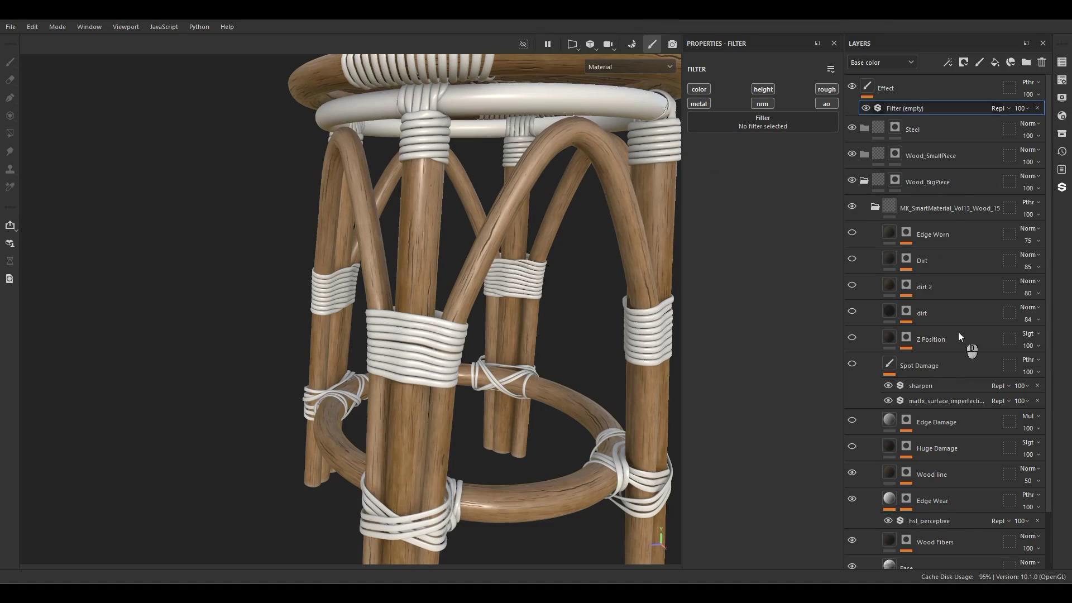
{"action": "left_click", "coordinate": [767, 121]}
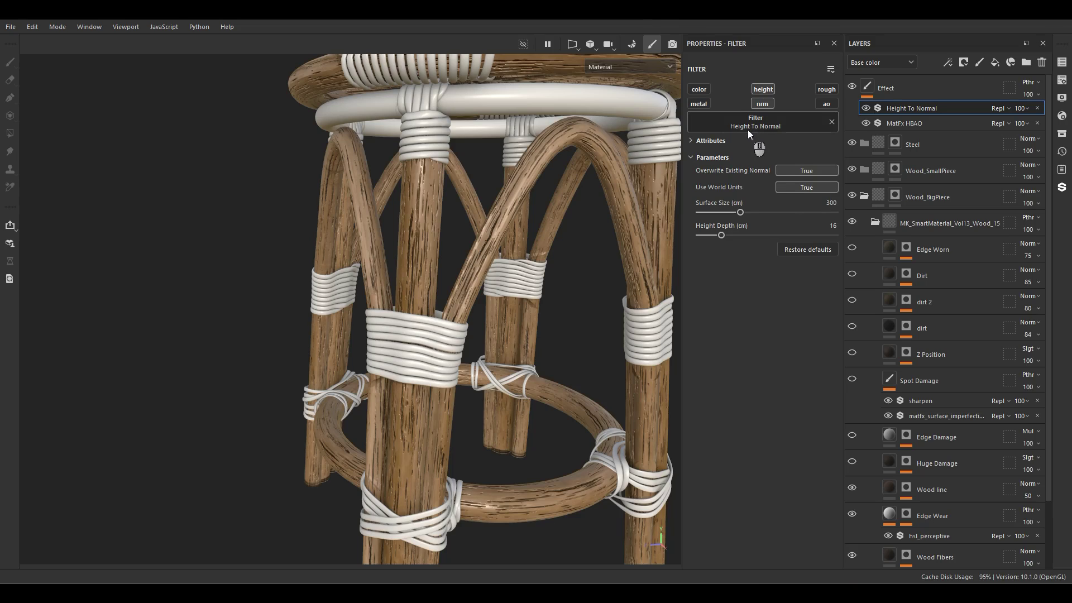
{"action": "left_click", "coordinate": [785, 188]}
{"action": "left_click_drag", "start_coordinate": [720, 212], "coordinate": [715, 220]}
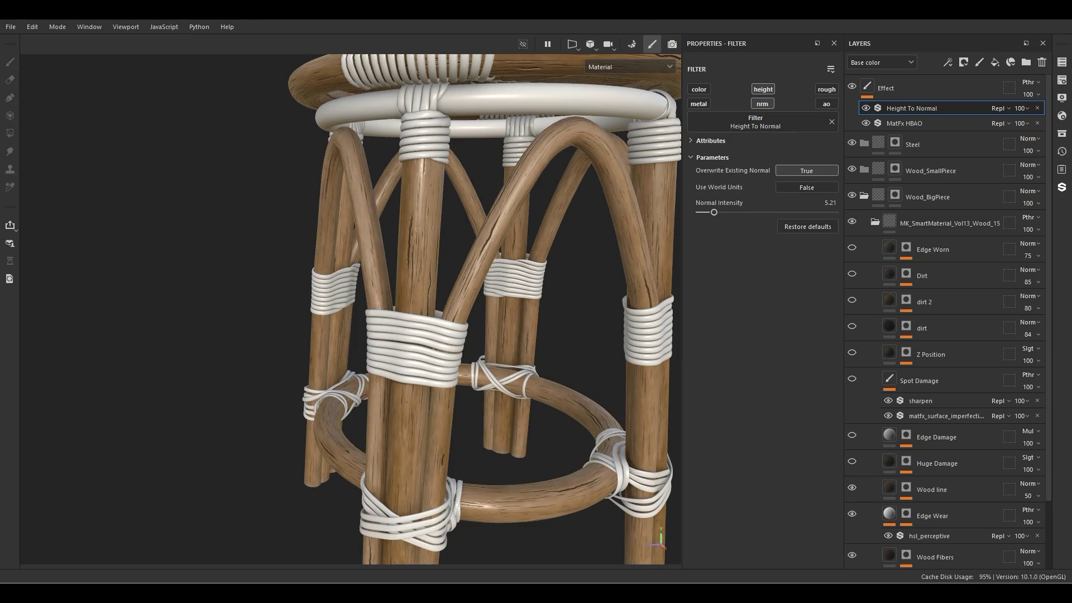
{"action": "type", "text": "2"}
{"action": "key", "text": "Return"}
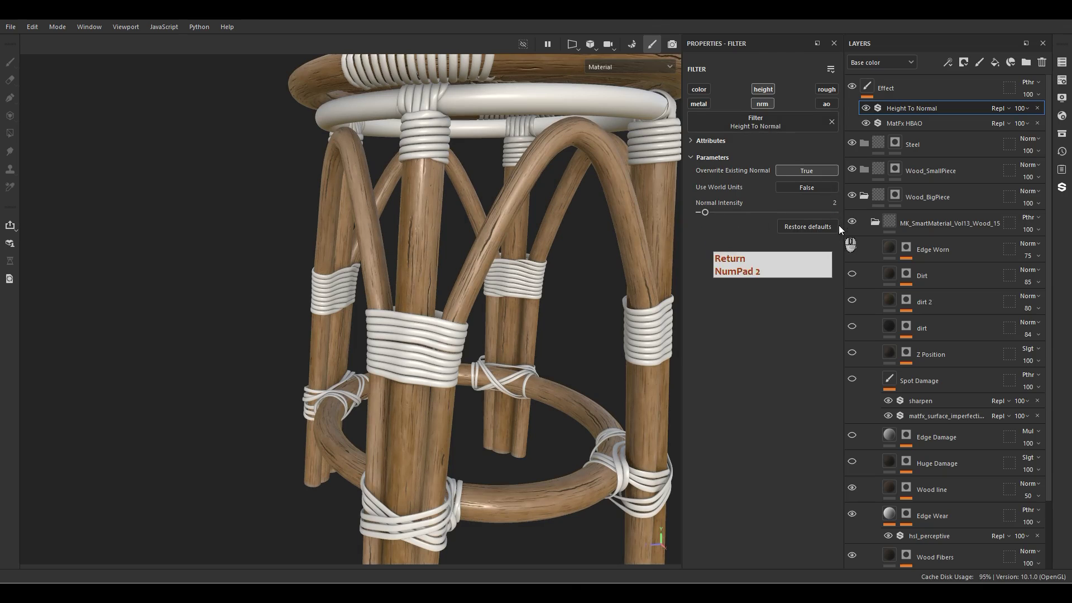
Toggle the Effect layer's visibility and examine its influence on the stool's wood
{"action": "left_click", "coordinate": [851, 89]}
{"action": "scroll", "coordinate": [877, 251], "scroll_direction": "down", "scroll_amount": 3}
{"action": "left_click", "coordinate": [892, 415]}
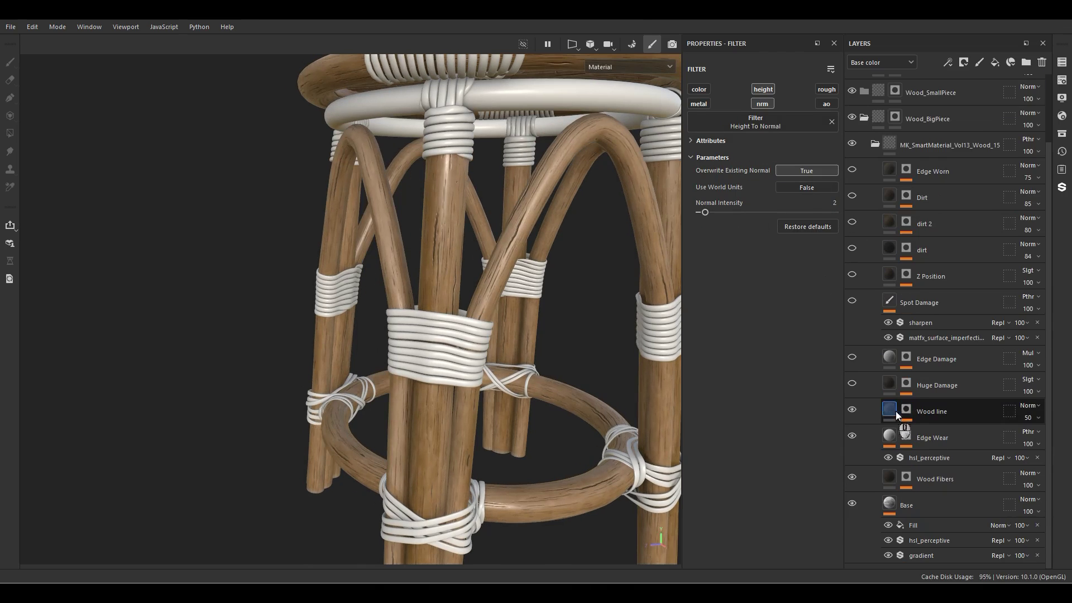
{"action": "left_click_drag", "start_coordinate": [895, 409], "coordinate": [896, 410]}
{"action": "left_click_drag", "start_coordinate": [486, 385], "coordinate": [492, 374], "text": "alt"}
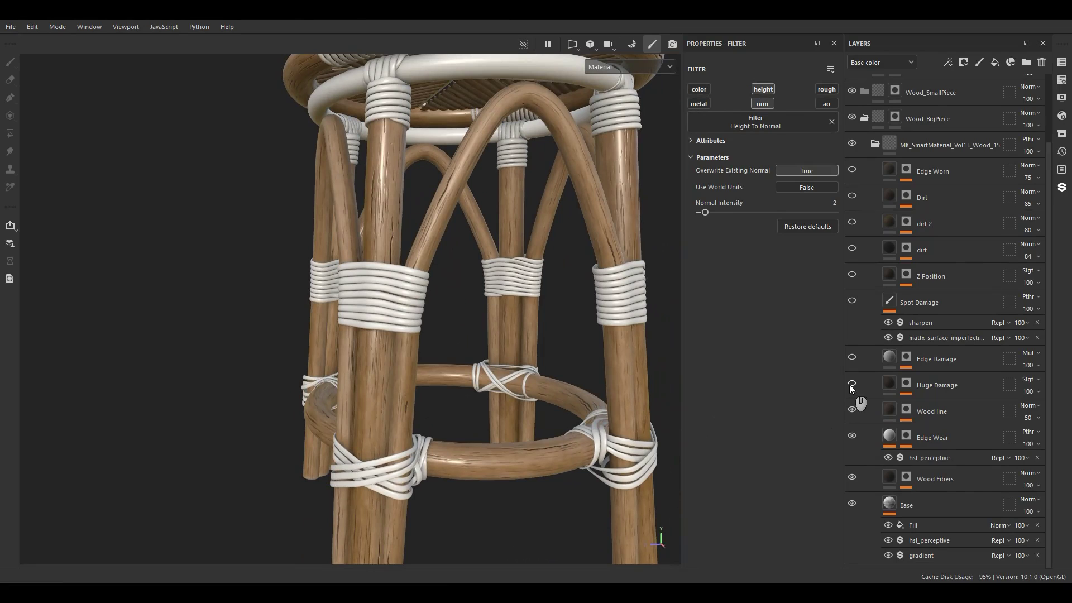
Show the Huge Damage layer and remove the directional noise fill and metal edge wear generator from its mask
{"action": "left_click", "coordinate": [906, 385]}
{"action": "left_click", "coordinate": [906, 387], "text": "alt"}
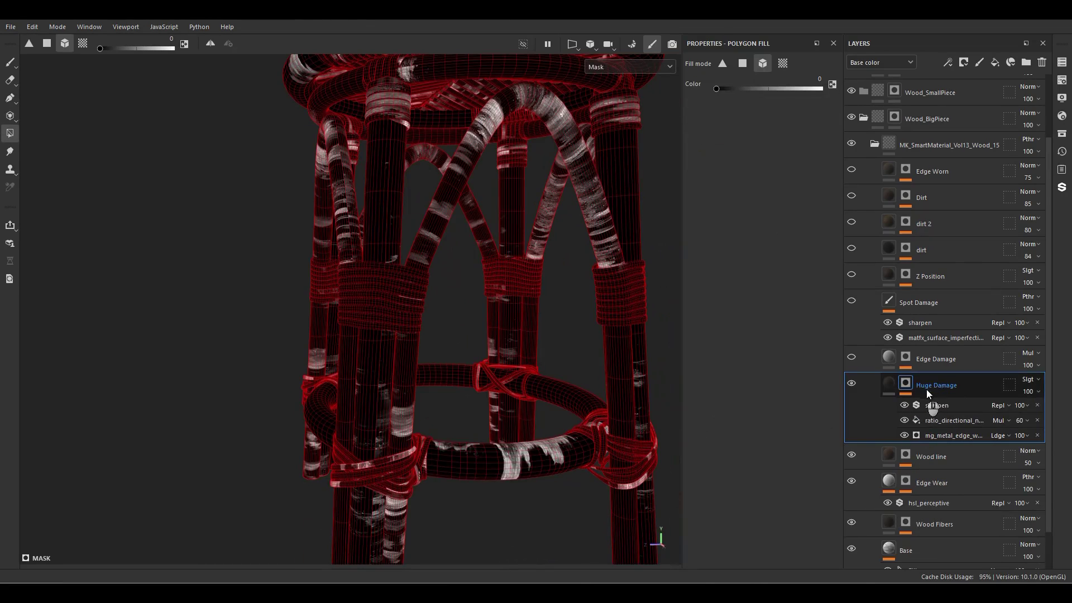
{"action": "left_click", "coordinate": [1039, 420]}
{"action": "left_click", "coordinate": [1039, 421]}
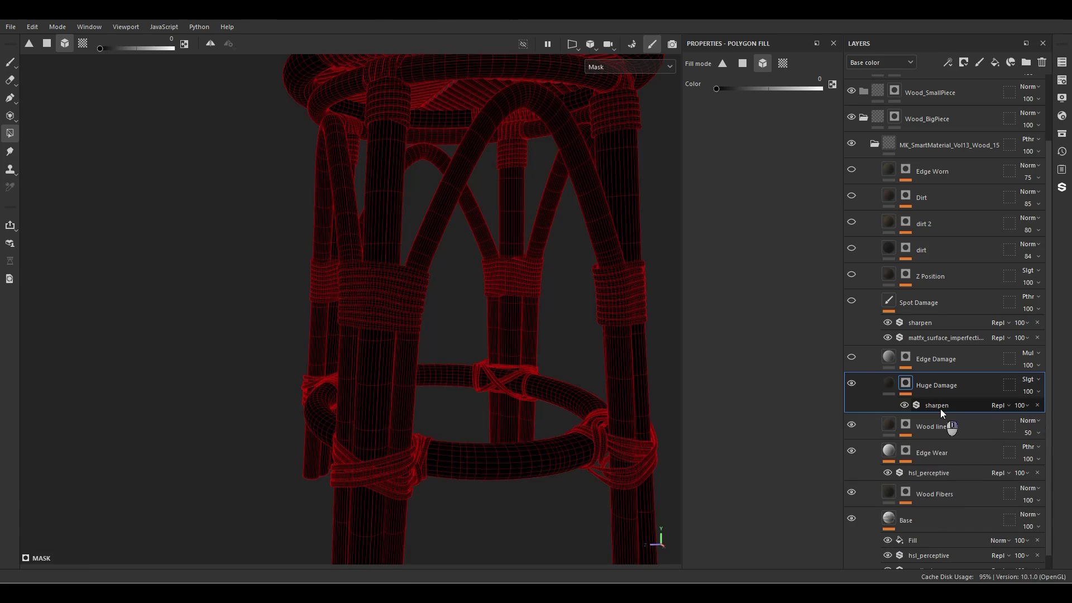
Add a Grunge Leaks fill to the Huge Damage mask, placed beneath the sharpen filter
{"action": "right_click", "coordinate": [940, 408]}
{"action": "left_click", "coordinate": [940, 336]}
{"action": "left_click_drag", "start_coordinate": [932, 403], "coordinate": [929, 424]}
{"action": "left_click", "coordinate": [772, 290]}
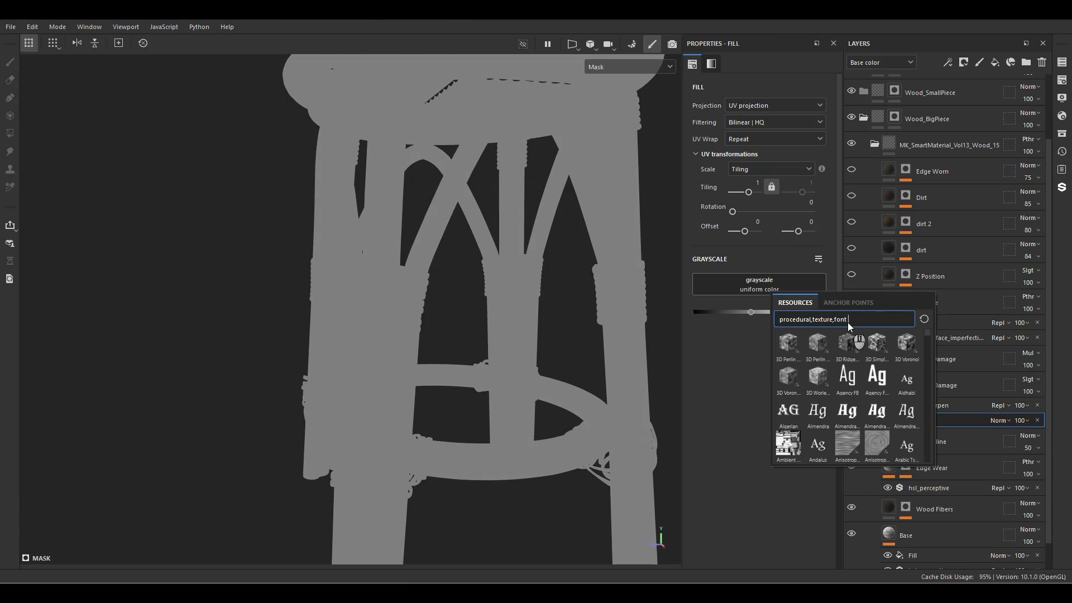
{"action": "type", "text": "leak"}
{"action": "left_click", "coordinate": [848, 344]}
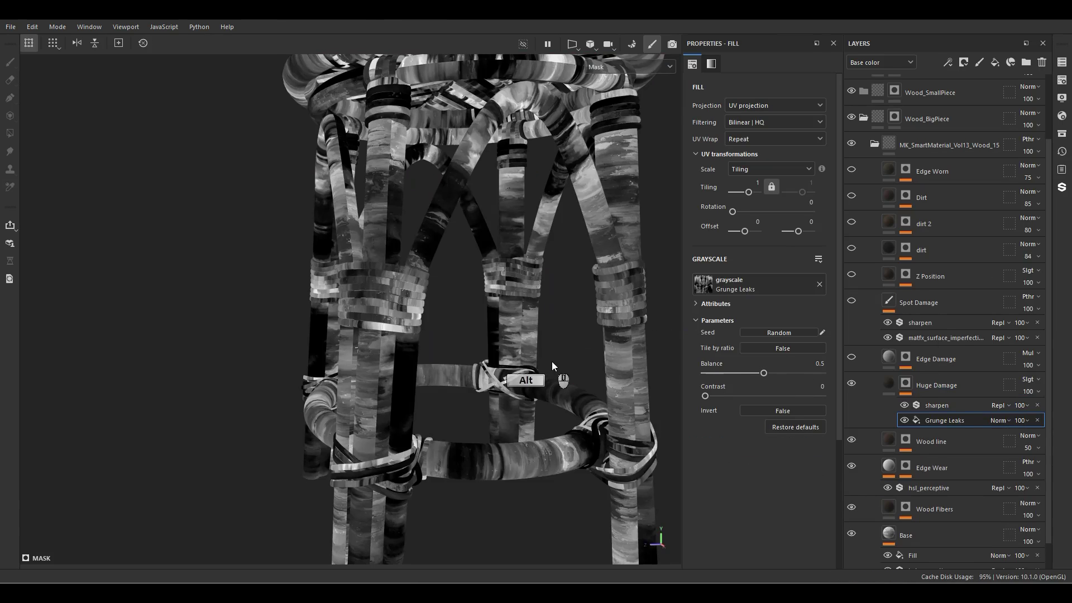
Set the Grunge Leaks fill's tiling to 3, rotation to 90, and offset to 0.32 and 0.05
{"action": "left_click_drag", "start_coordinate": [552, 363], "coordinate": [540, 372], "text": "alt"}
{"action": "type", "text": "3"}
{"action": "key", "text": "Return"}
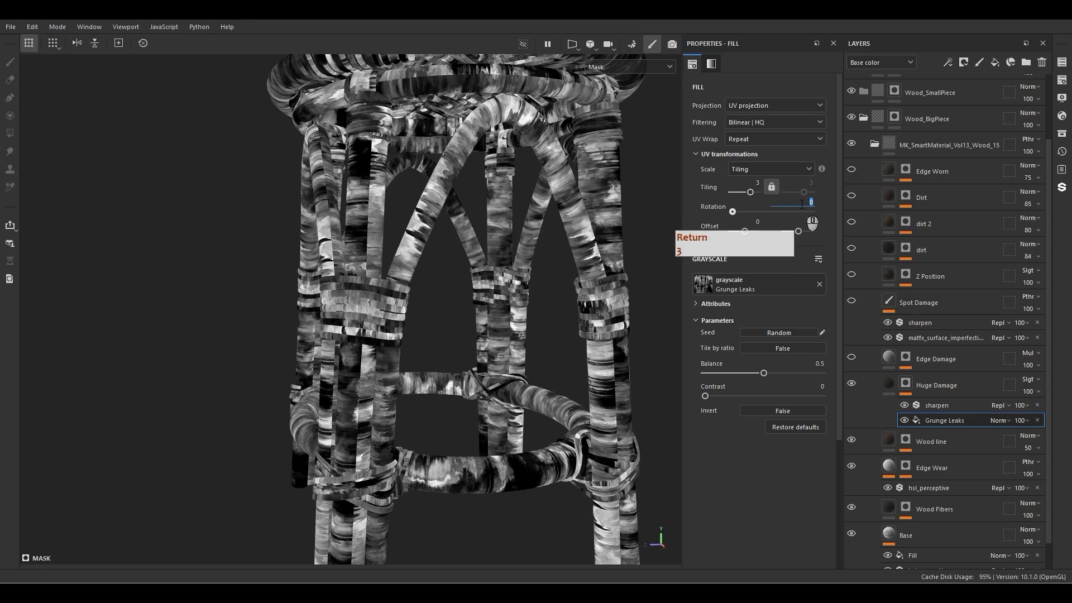
{"action": "type", "text": "90"}
{"action": "key", "text": "Return"}
{"action": "left_click_drag", "start_coordinate": [798, 232], "coordinate": [748, 231]}
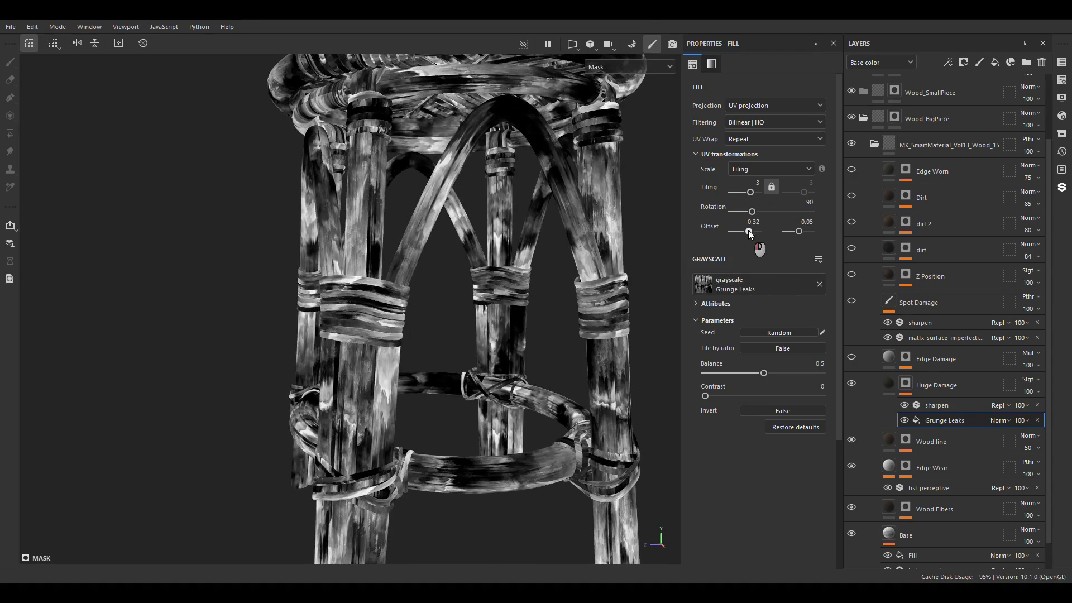
Inspect the Huge Damage mask, return to the material view, and compare the stool with the layer hidden and shown
{"action": "left_click_drag", "start_coordinate": [581, 261], "coordinate": [505, 307], "text": "alt"}
{"action": "scroll", "coordinate": [500, 346], "scroll_direction": "up", "scroll_amount": 3}
{"action": "key", "text": "m"}
{"action": "scroll", "coordinate": [498, 349], "scroll_direction": "down", "scroll_amount": 3}
{"action": "scroll", "coordinate": [496, 350], "scroll_direction": "down", "scroll_amount": 3}
{"action": "left_click_drag", "start_coordinate": [496, 350], "coordinate": [580, 368], "text": "alt"}
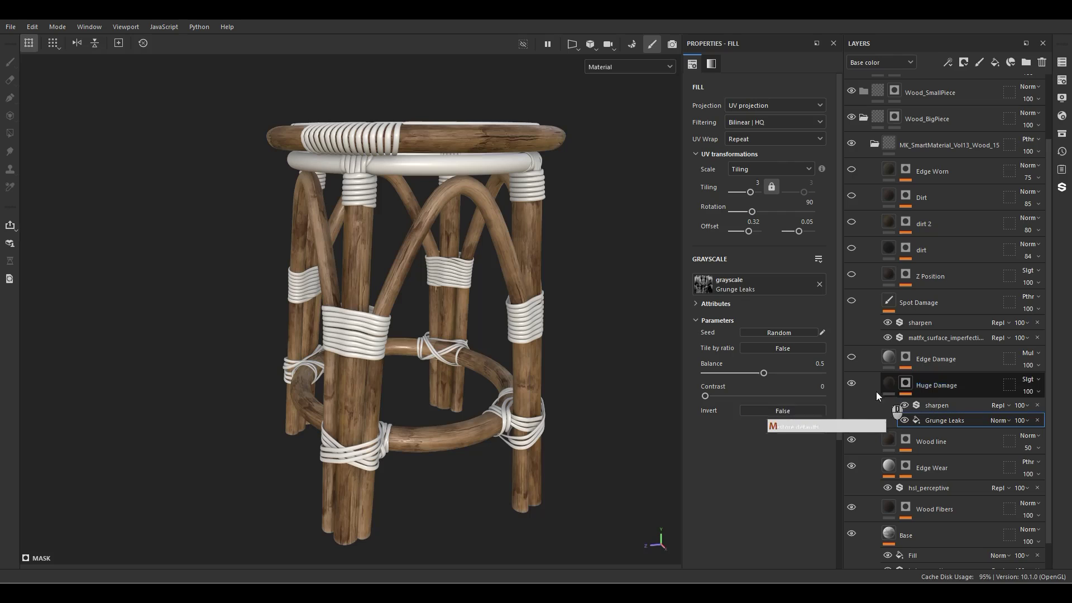
{"action": "left_click", "coordinate": [852, 383]}
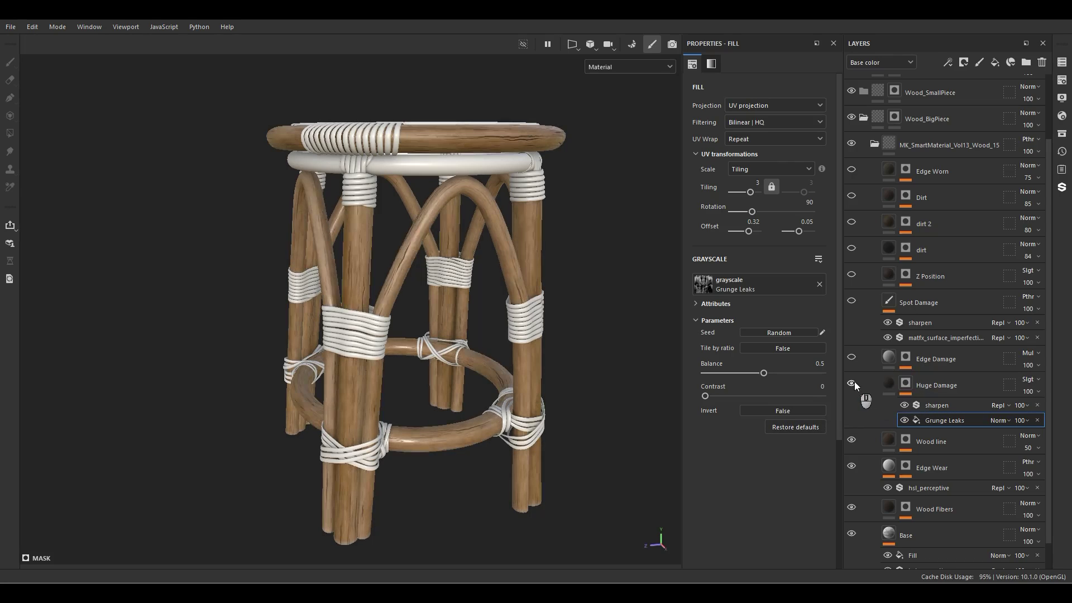
{"action": "left_click_drag", "start_coordinate": [394, 429], "coordinate": [383, 409], "text": "alt"}
{"action": "scroll", "coordinate": [377, 403], "scroll_direction": "up", "scroll_amount": 6}
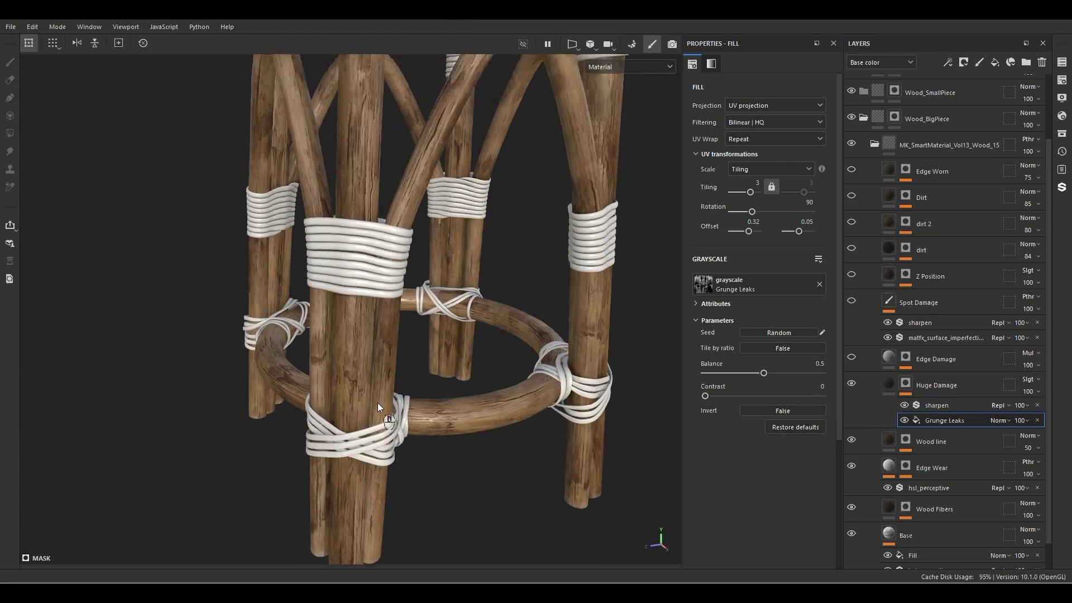
Lower the Huge Damage layer's opacity to 65 and check the stool's wood from farther away
{"action": "left_click", "coordinate": [1031, 391]}
{"action": "left_click_drag", "start_coordinate": [1037, 409], "coordinate": [1049, 412]}
{"action": "scroll", "coordinate": [497, 412], "scroll_direction": "down", "scroll_amount": 4}
{"action": "left_click_drag", "start_coordinate": [497, 412], "coordinate": [451, 338], "text": "alt"}
{"action": "left_click", "coordinate": [1028, 391]}
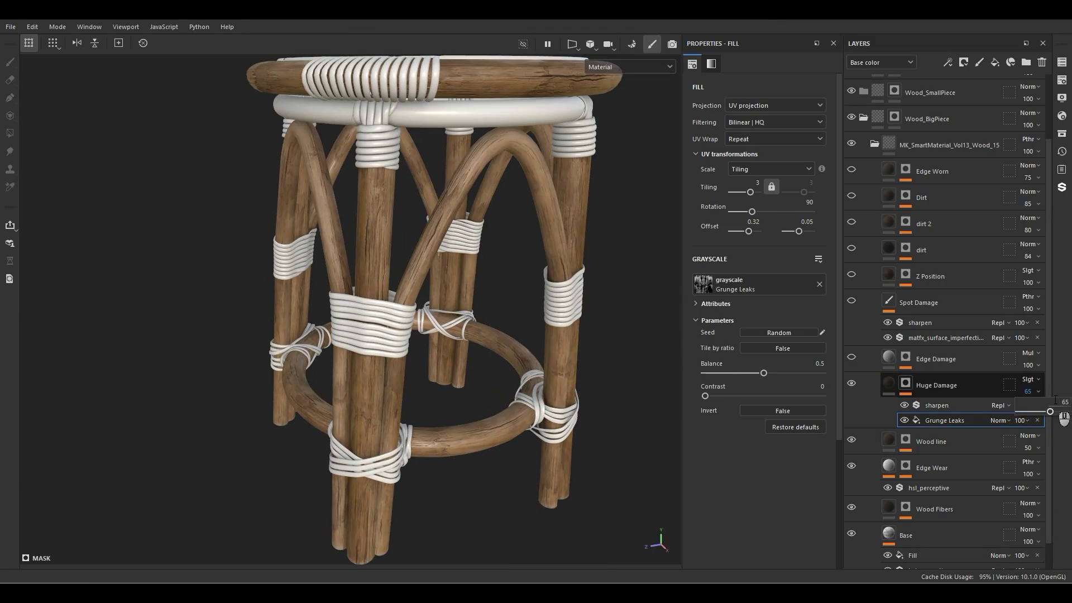
Set the Huge Damage layer's opacity to 80
{"action": "type", "text": "80"}
{"action": "key", "text": "Return"}
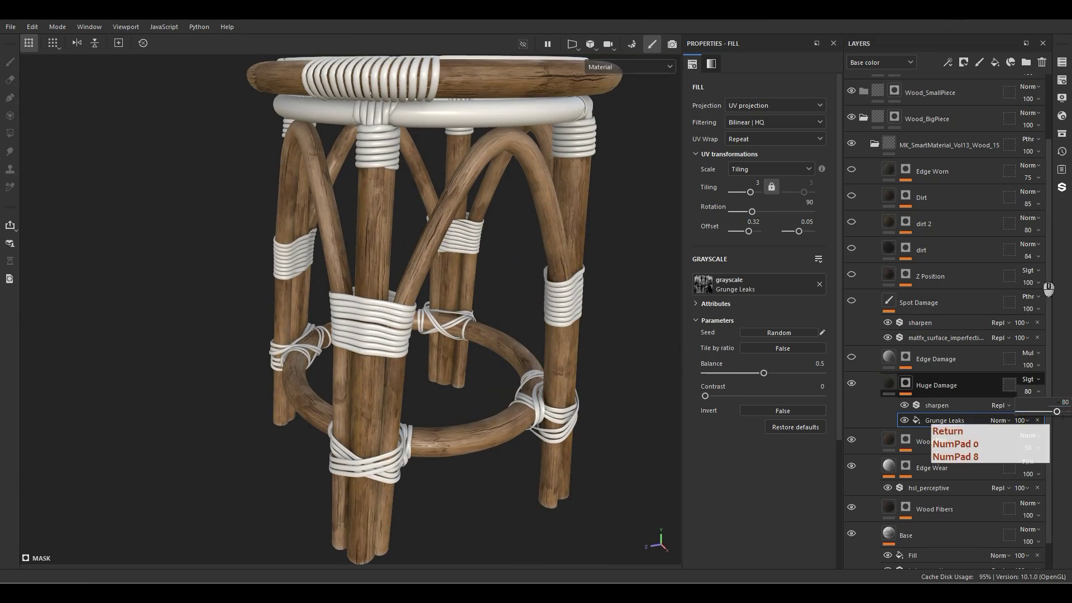
{"action": "left_click", "coordinate": [889, 381]}
Delete the hidden Edge Damage and Spot Damage layers from the big wood piece's smart material
{"action": "left_click", "coordinate": [882, 362]}
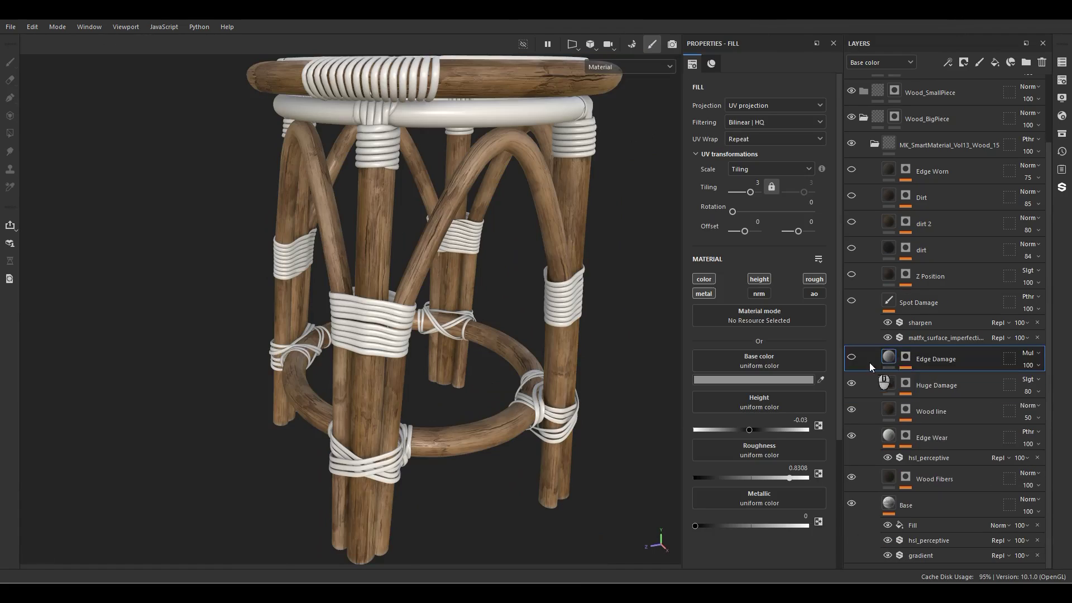
{"action": "left_click_drag", "start_coordinate": [498, 249], "coordinate": [494, 245], "text": "alt"}
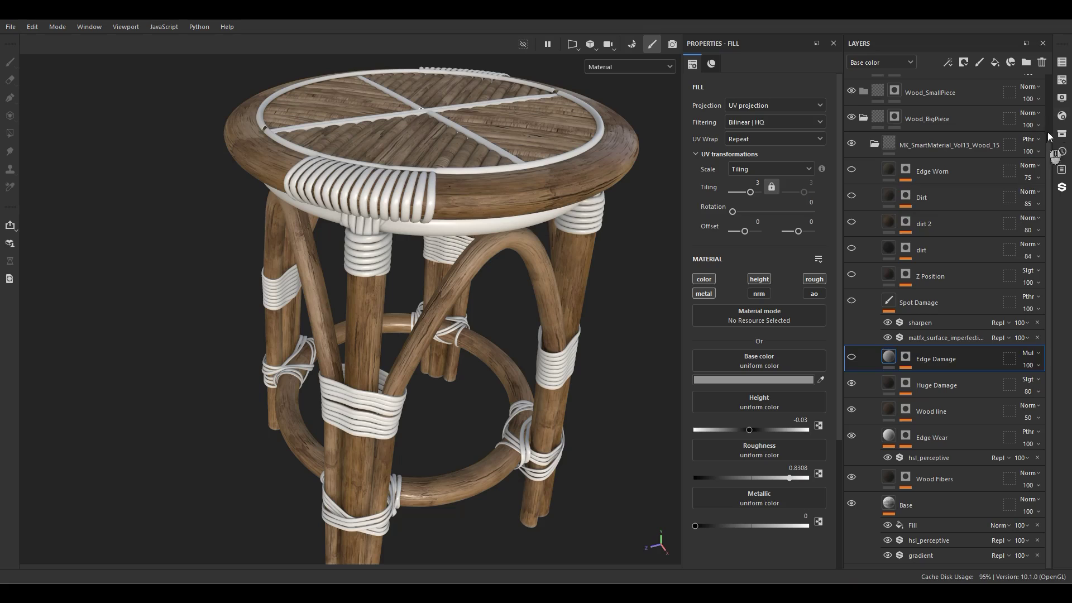
{"action": "left_click", "coordinate": [1042, 62]}
{"action": "left_click", "coordinate": [855, 327]}
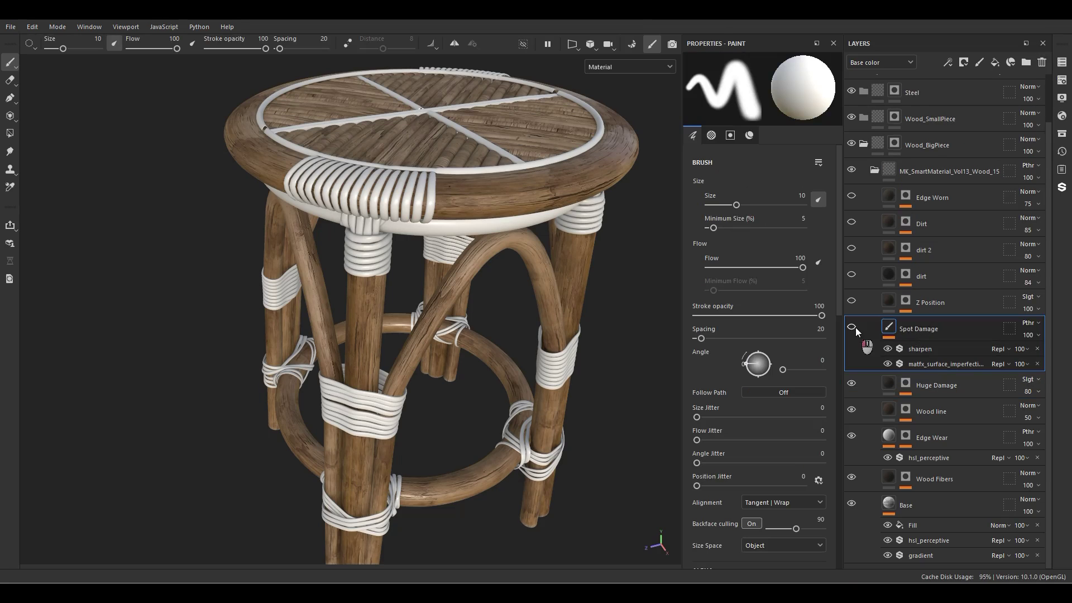
{"action": "left_click", "coordinate": [1037, 65]}
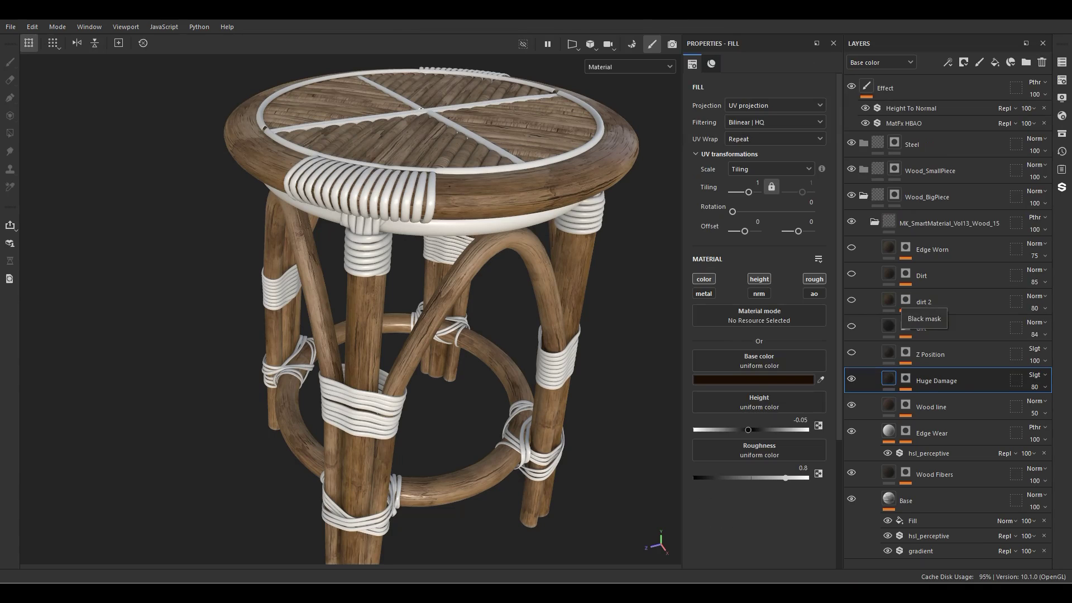
Show the Z Position layer and lower its opacity to 30 while viewing the stool's legs
{"action": "left_click", "coordinate": [905, 363]}
{"action": "left_click_drag", "start_coordinate": [891, 362], "coordinate": [860, 367]}
{"action": "middle_click_drag", "start_coordinate": [531, 485], "coordinate": [509, 319], "text": "alt"}
{"action": "mouse_move", "coordinate": [510, 319]}
{"action": "left_mouse_down", "text": "alt"}
{"action": "mouse_move", "coordinate": [514, 270]}
{"action": "mouse_move", "coordinate": [510, 341]}
{"action": "left_mouse_up", "text": "alt"}
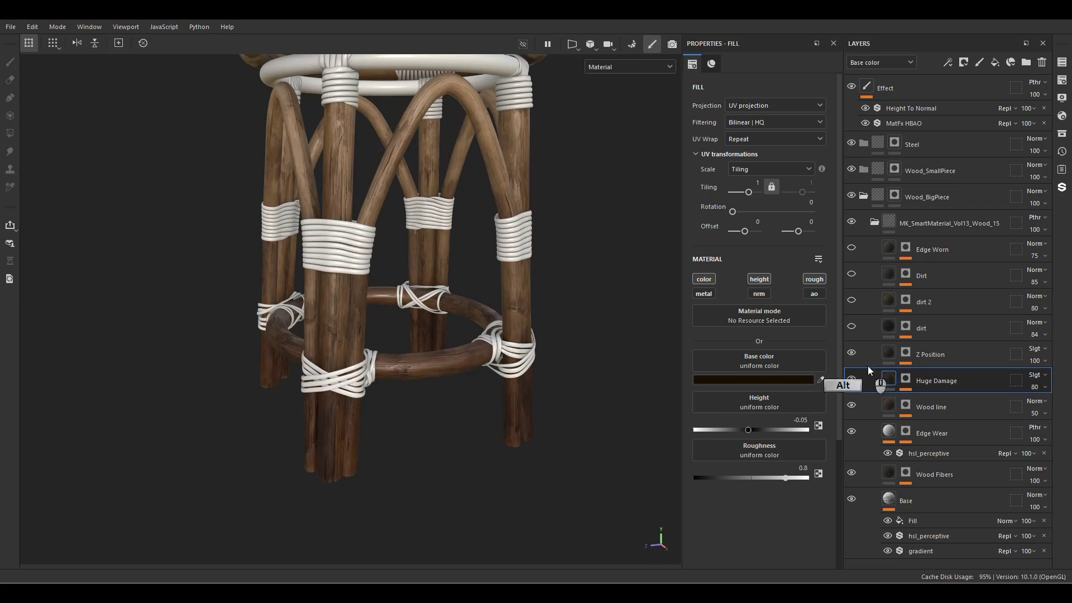
{"action": "left_click", "coordinate": [1037, 361]}
{"action": "left_click_drag", "start_coordinate": [1040, 381], "coordinate": [1037, 382]}
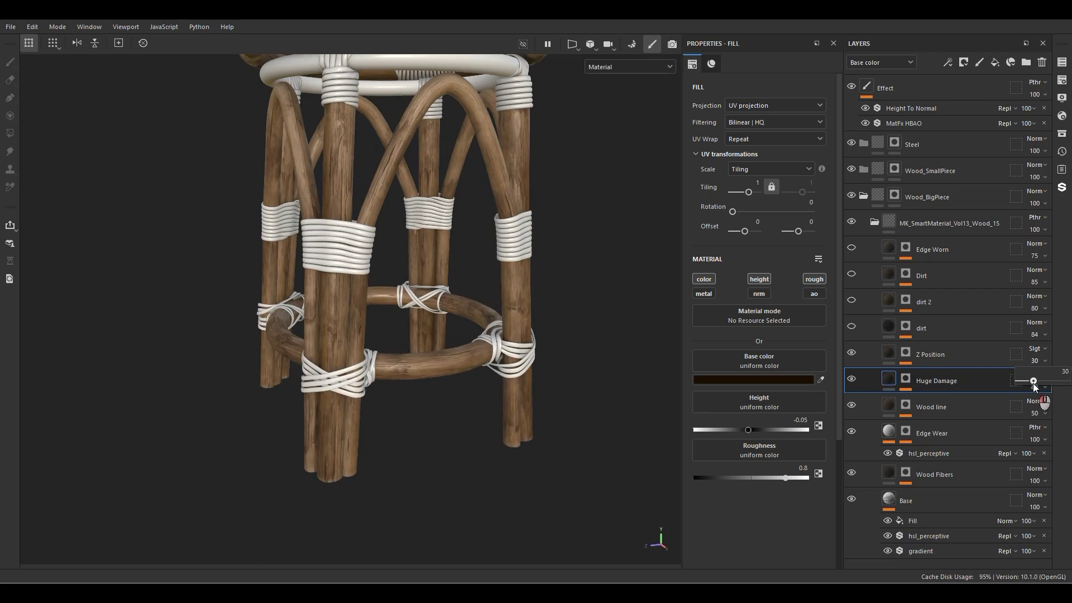
Compare the lower legs with the Z Position layer hidden and shown, leaving the layer on
{"action": "left_click", "coordinate": [850, 356]}
{"action": "left_click", "coordinate": [850, 355]}
{"action": "left_click", "coordinate": [850, 356]}
{"action": "left_click", "coordinate": [850, 356]}
{"action": "left_click", "coordinate": [850, 355]}
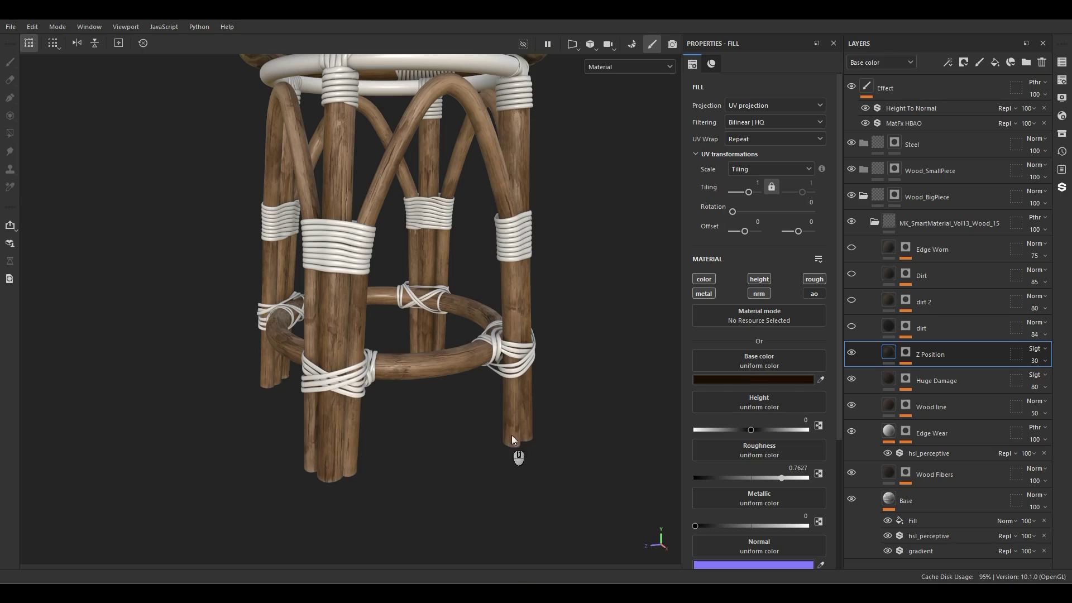
Show the dirt layer above Z Position and replace its mask's MG Mask Editor generator with the Dirt generator
{"action": "left_click", "coordinate": [851, 326]}
{"action": "left_click", "coordinate": [905, 326]}
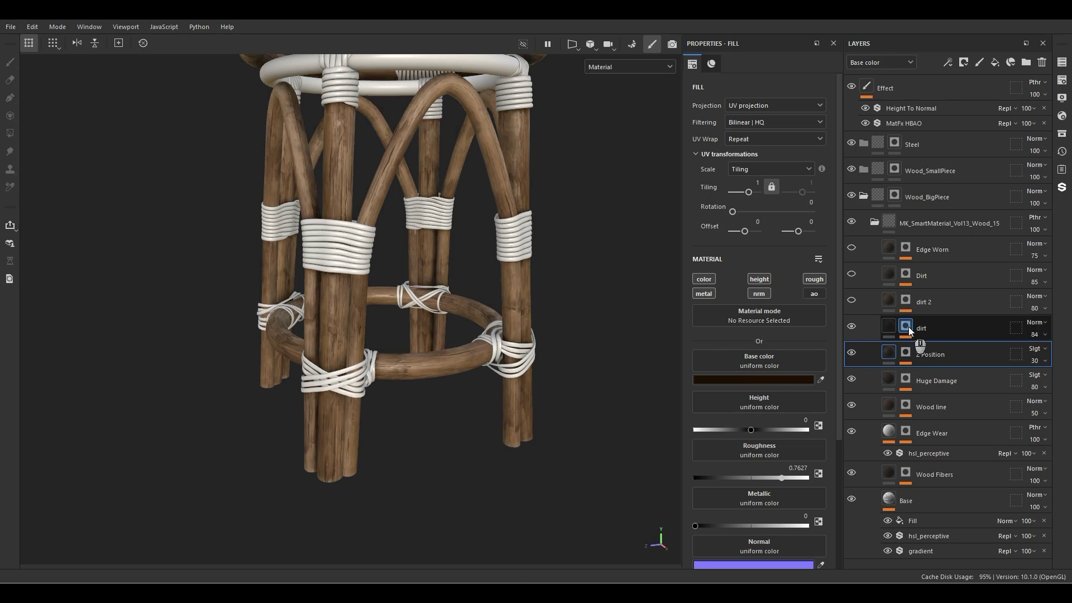
{"action": "left_click", "coordinate": [913, 350]}
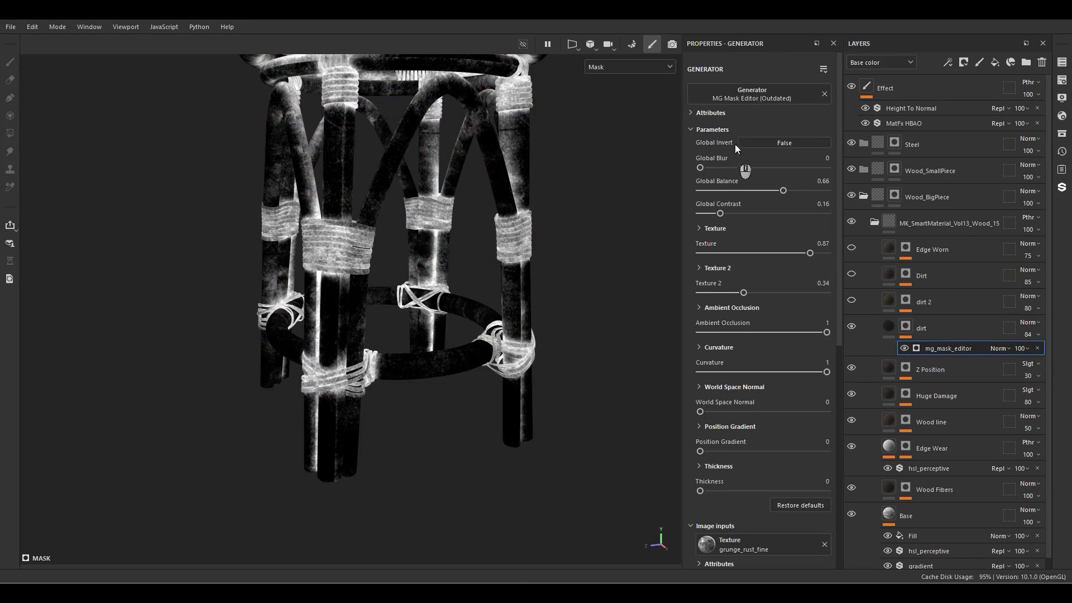
{"action": "left_click", "coordinate": [752, 94]}
{"action": "left_click", "coordinate": [763, 167]}
{"action": "scroll", "coordinate": [487, 290], "scroll_direction": "down", "scroll_amount": 3}
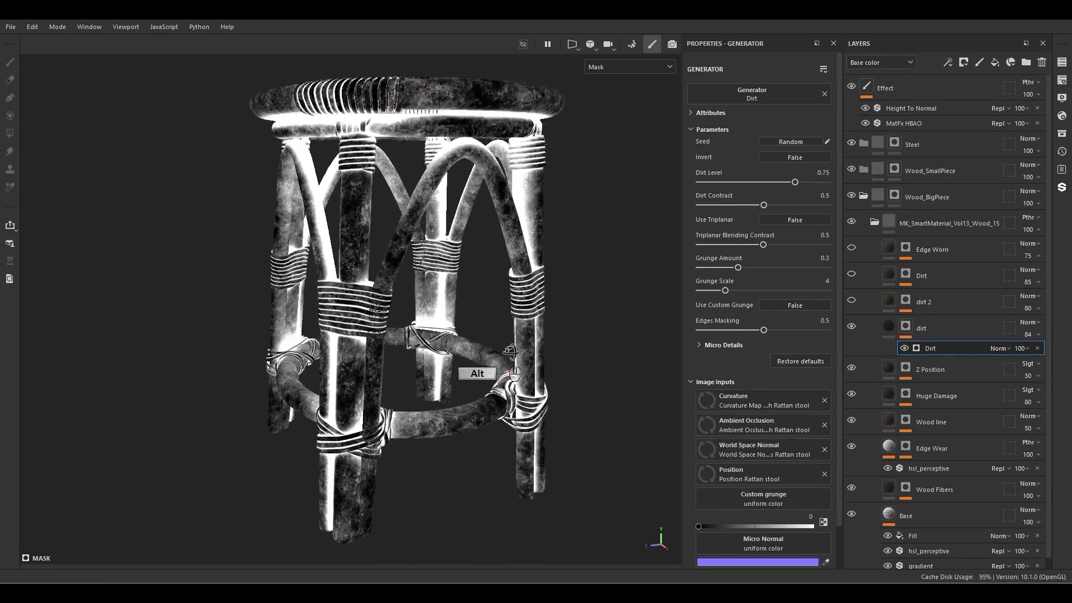
Set the Dirt generator's Dirt Level to 0.76, checking the mask and the material on the stool
{"action": "left_click_drag", "start_coordinate": [795, 184], "coordinate": [776, 184]}
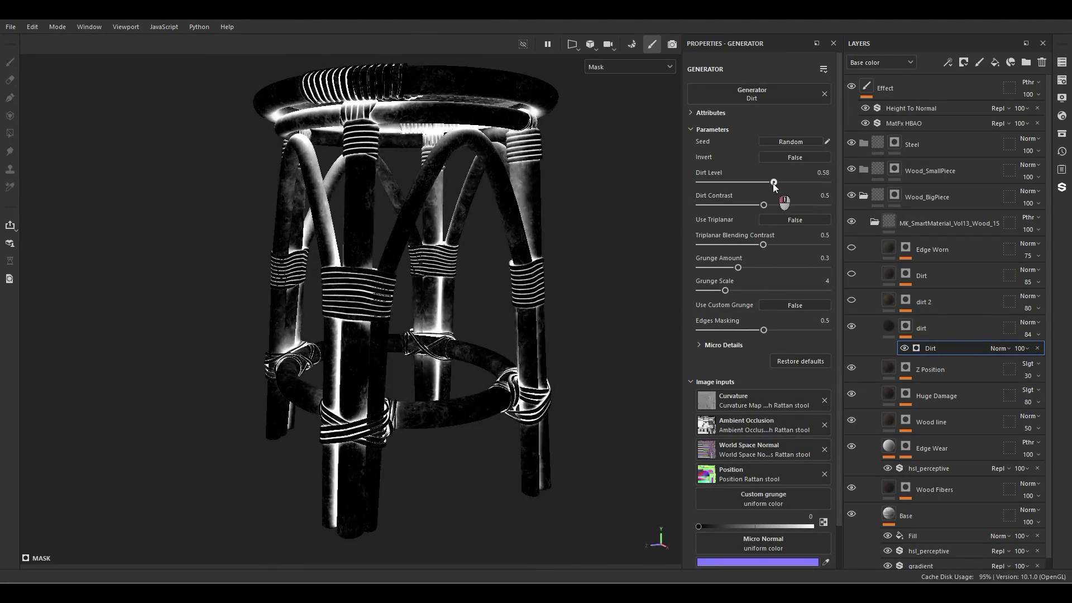
{"action": "left_click", "coordinate": [905, 326]}
{"action": "left_click", "coordinate": [888, 327]}
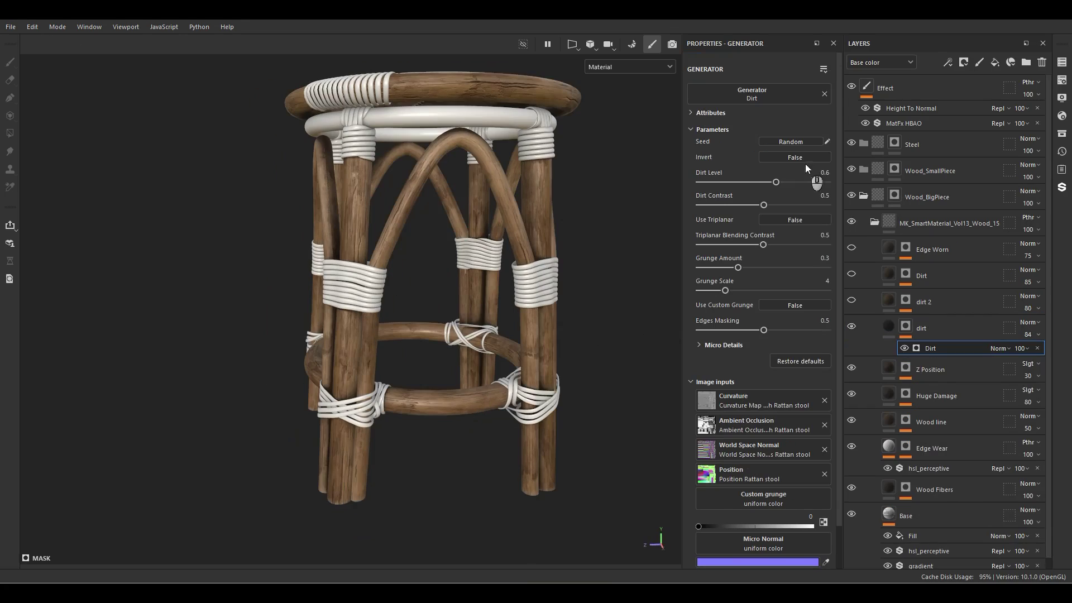
{"action": "left_click_drag", "start_coordinate": [780, 184], "coordinate": [792, 185]}
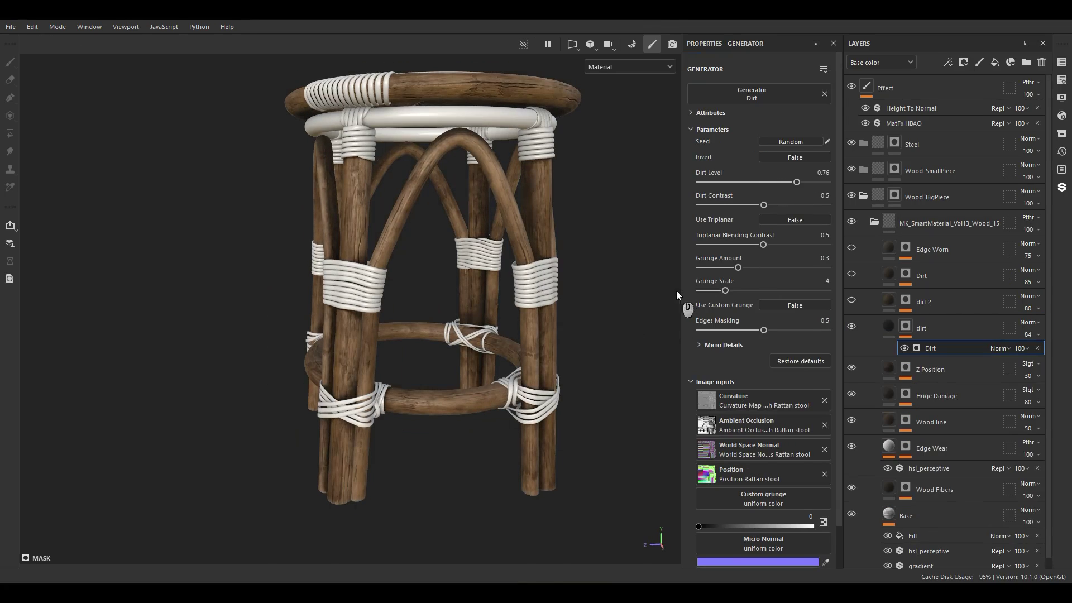
{"action": "left_click_drag", "start_coordinate": [591, 321], "coordinate": [474, 310], "text": "alt"}
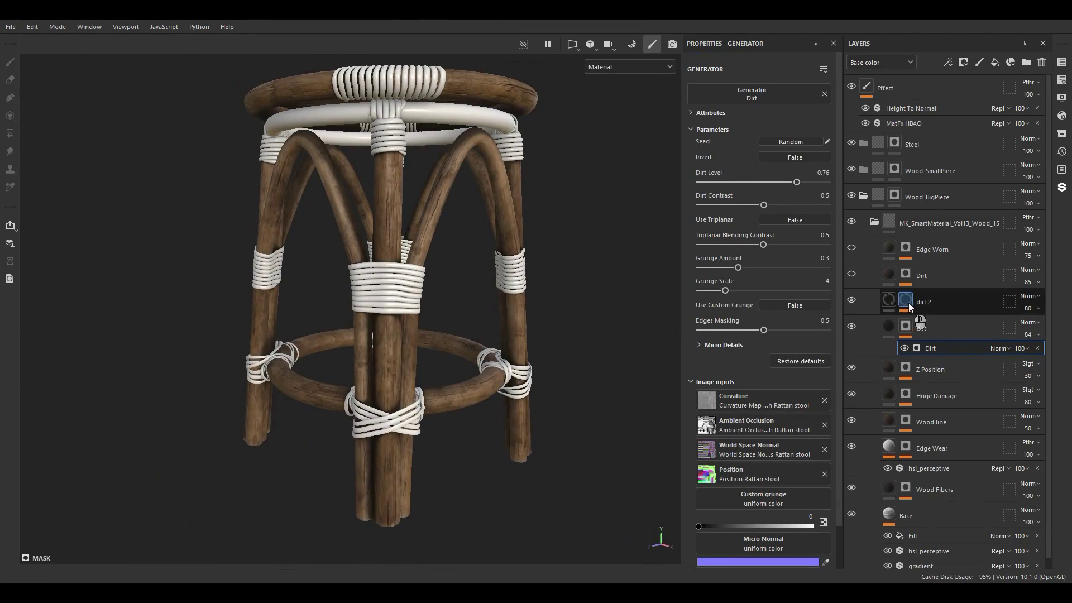
Display the dirt 2 layer's mask and remove its metal edge wear generator, keeping the grunge map fill
{"action": "left_click", "coordinate": [905, 301], "text": "alt"}
{"action": "left_click_drag", "start_coordinate": [373, 336], "coordinate": [416, 369], "text": "alt"}
{"action": "left_click", "coordinate": [946, 325]}
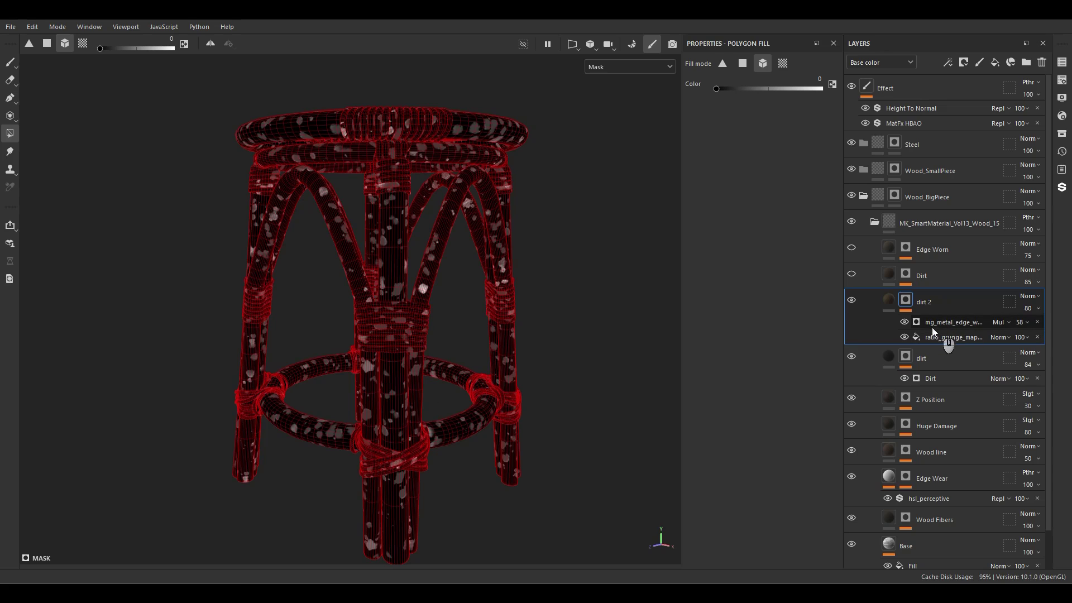
{"action": "left_click", "coordinate": [1037, 322]}
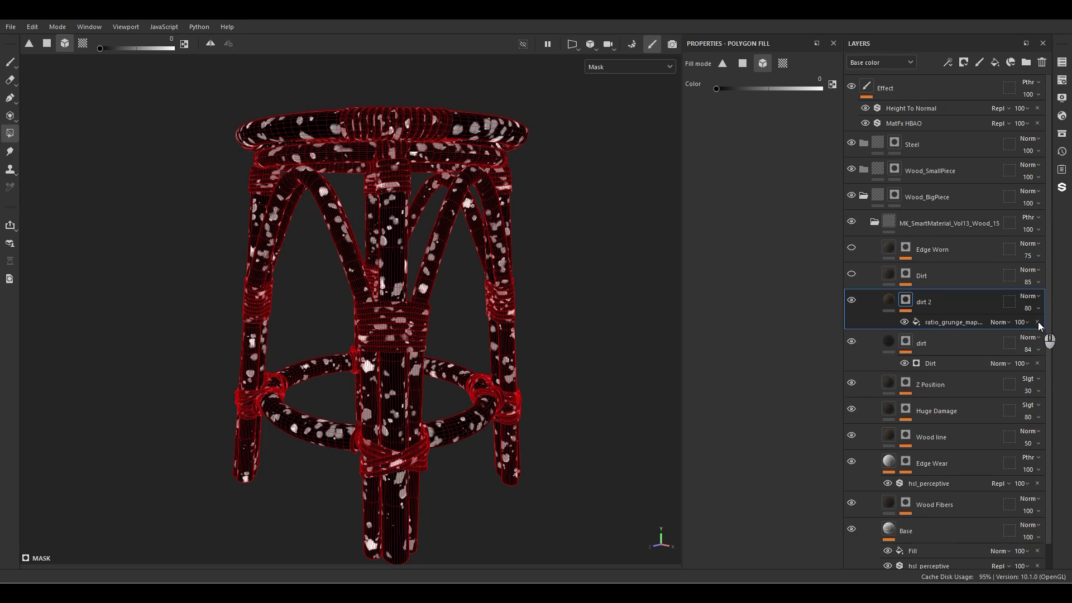
Set the dirt 2 grunge map fill's tiling to 8 and balance to 0.25, and return to the material view
{"action": "left_click", "coordinate": [944, 323]}
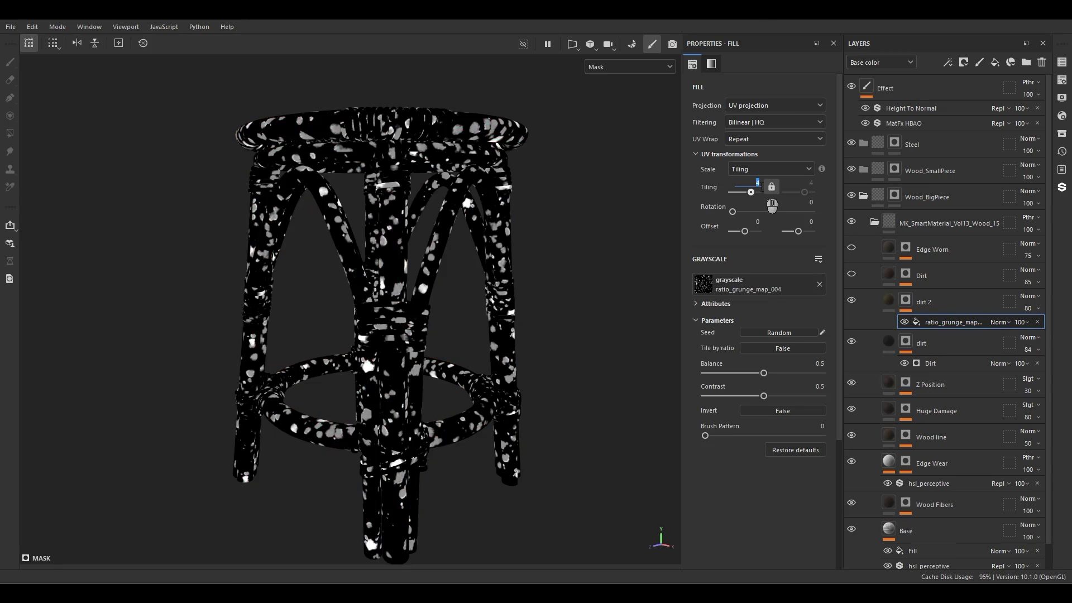
{"action": "type", "text": "8"}
{"action": "key", "text": "Return"}
{"action": "left_click_drag", "start_coordinate": [755, 373], "coordinate": [733, 373]}
{"action": "key", "text": "m"}
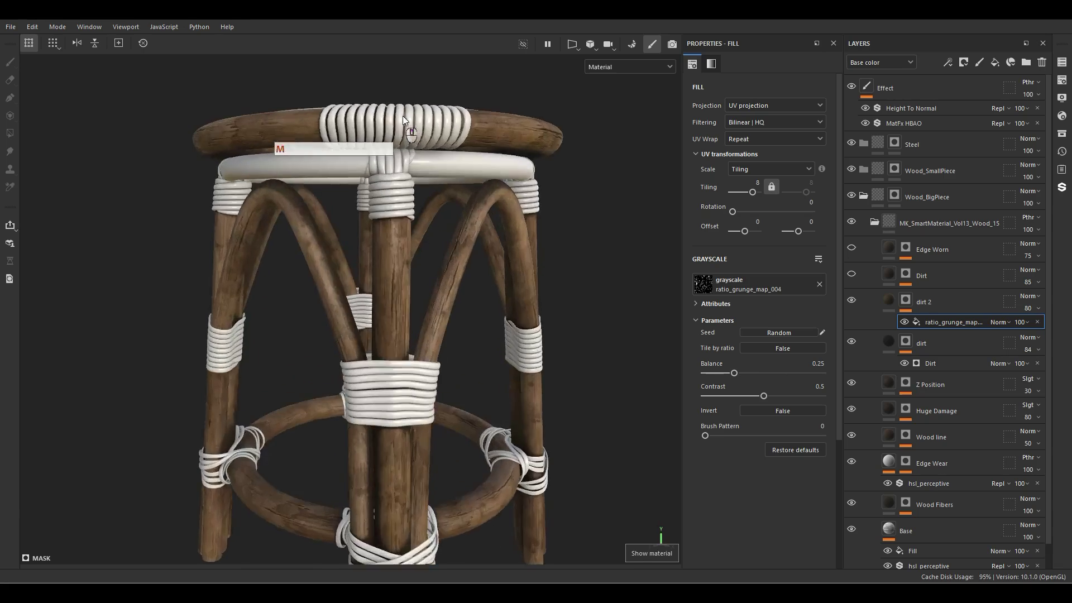
Check the dirt spots on the wood up close and raise the grunge map fill's balance to 0.38
{"action": "scroll", "coordinate": [400, 115], "scroll_direction": "up", "scroll_amount": 5}
{"action": "scroll", "coordinate": [541, 318], "scroll_direction": "up", "scroll_amount": 3}
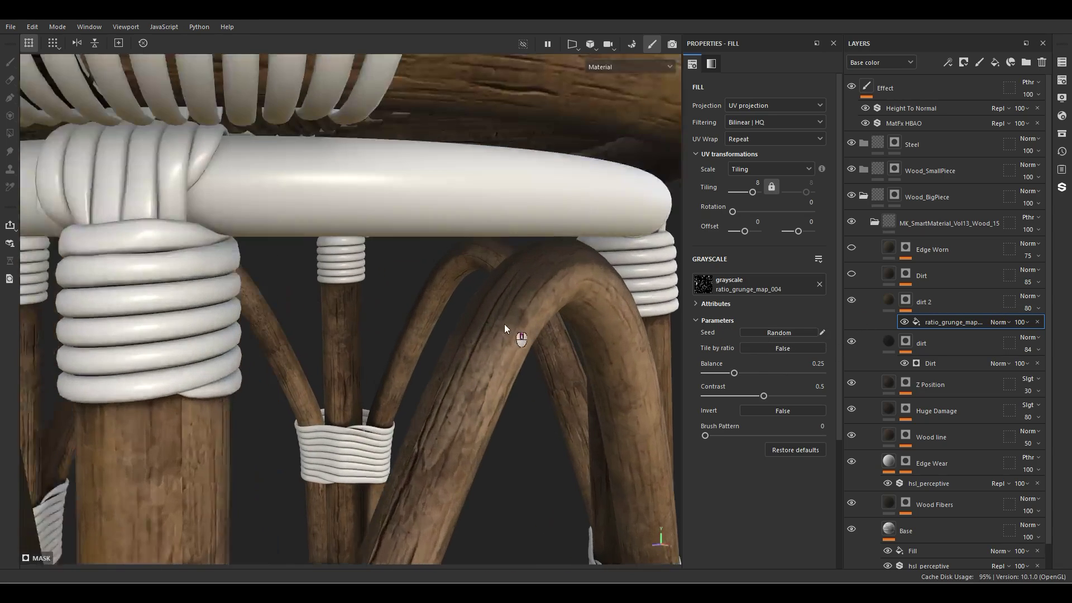
{"action": "scroll", "coordinate": [519, 313], "scroll_direction": "up", "scroll_amount": 3}
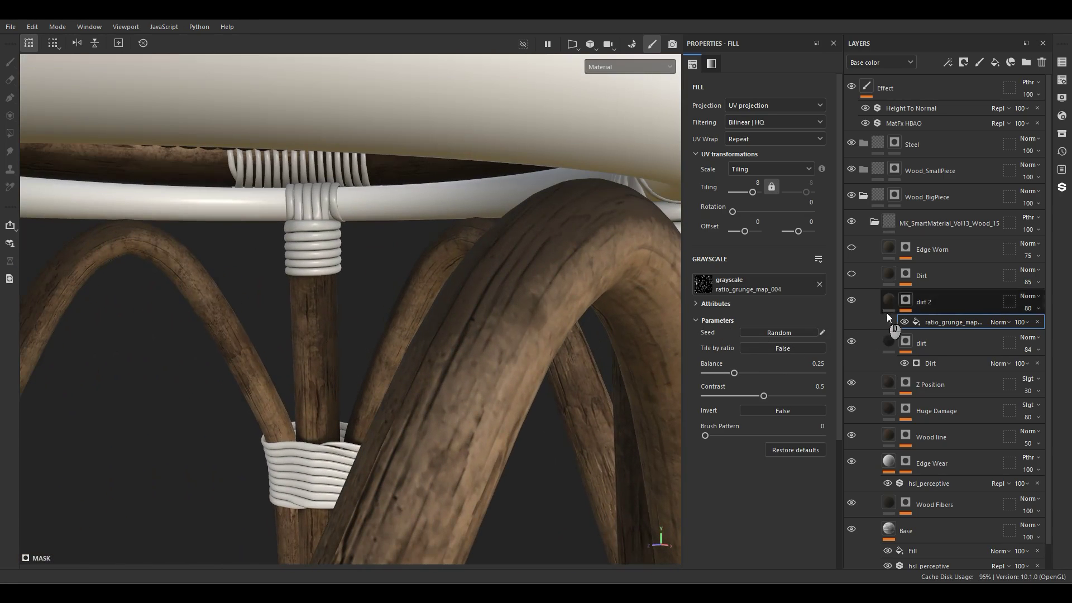
{"action": "left_click_drag", "start_coordinate": [733, 373], "coordinate": [736, 373]}
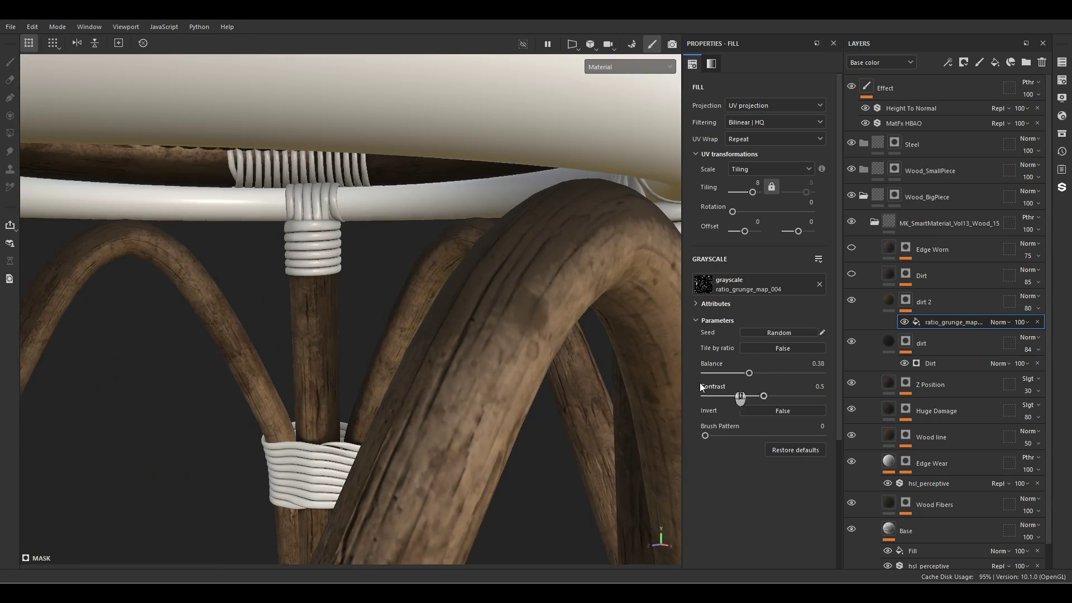
{"action": "scroll", "coordinate": [547, 390], "scroll_direction": "down", "scroll_amount": 8}
{"action": "middle_click_drag", "start_coordinate": [509, 402], "coordinate": [509, 313], "text": "alt"}
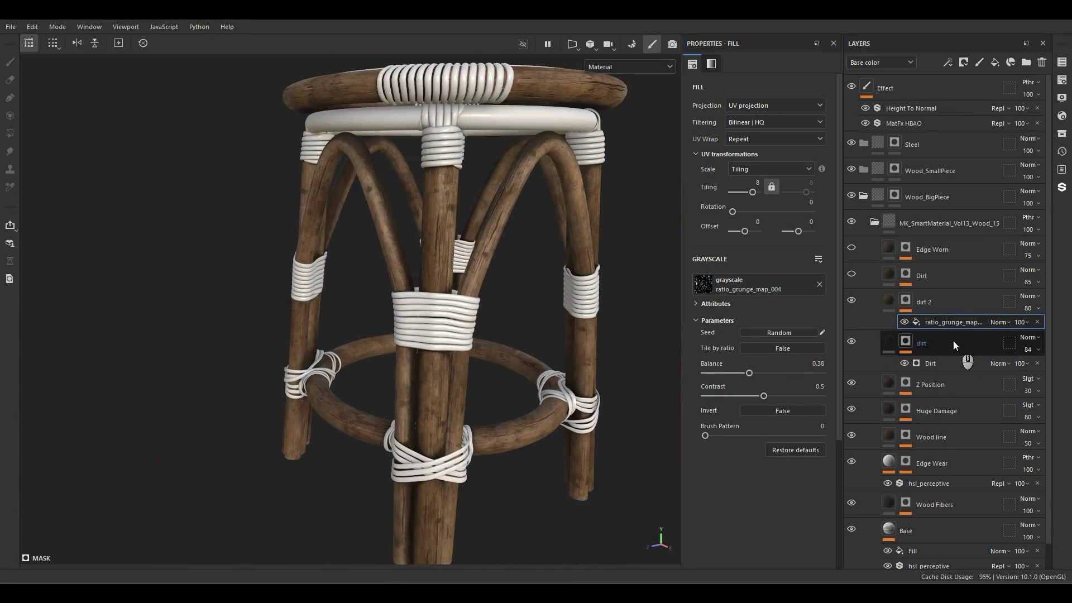
Add a blur filter above the grunge map in the dirt 2 mask and adjust its strength
{"action": "left_click", "coordinate": [926, 321], "text": "alt"}
{"action": "right_click", "coordinate": [926, 321]}
{"action": "left_click", "coordinate": [937, 527]}
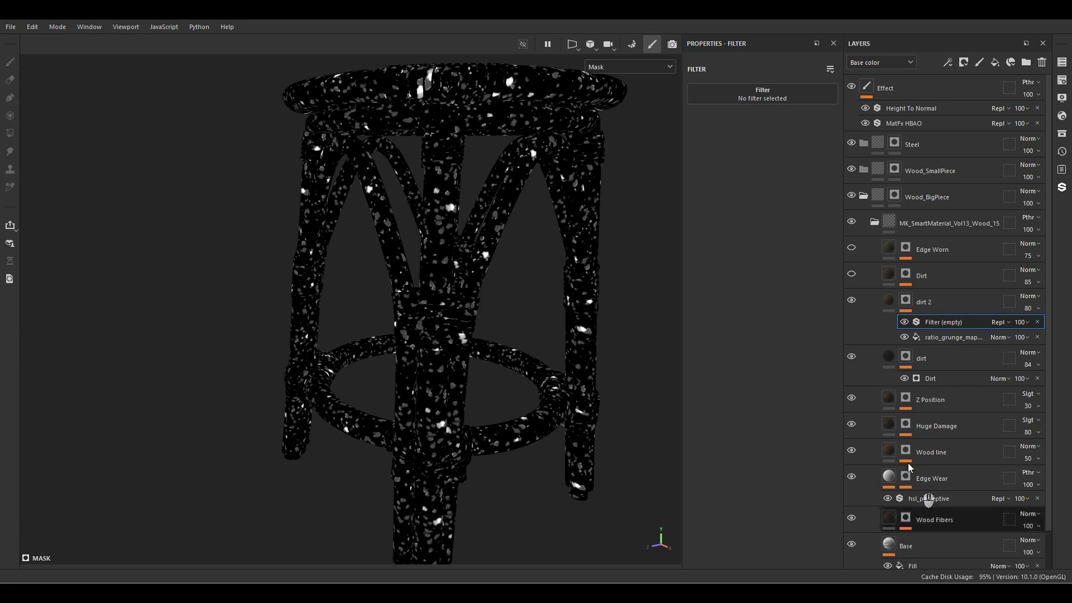
{"action": "left_click", "coordinate": [773, 98]}
{"action": "type", "text": "blu"}
{"action": "left_click", "coordinate": [818, 131]}
{"action": "left_click_drag", "start_coordinate": [741, 172], "coordinate": [727, 156]}
{"action": "left_click", "coordinate": [714, 151]}
{"action": "left_click", "coordinate": [732, 176]}
Return to the material view and compare the stool with the dirt 2 layer hidden and shown
{"action": "key", "text": "m"}
{"action": "left_click", "coordinate": [851, 298]}
{"action": "left_click", "coordinate": [851, 298]}
{"action": "scroll", "coordinate": [497, 310], "scroll_direction": "down", "scroll_amount": 4}
{"action": "left_click_drag", "start_coordinate": [538, 277], "coordinate": [575, 243], "text": "alt"}
{"action": "left_click", "coordinate": [887, 303]}
Delete the hidden Dirt and Edge Worn layers above dirt 2
{"action": "left_click", "coordinate": [909, 273]}
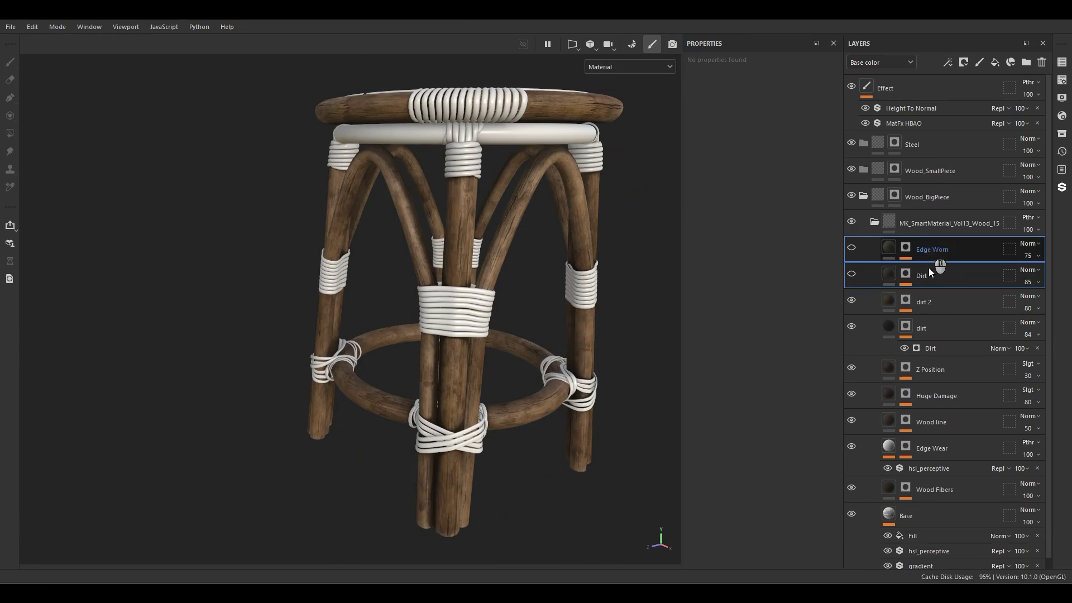
{"action": "left_click", "coordinate": [927, 248], "text": "ctrl"}
{"action": "left_click", "coordinate": [1041, 62]}
{"action": "left_click_drag", "start_coordinate": [494, 427], "coordinate": [468, 406], "text": "alt"}
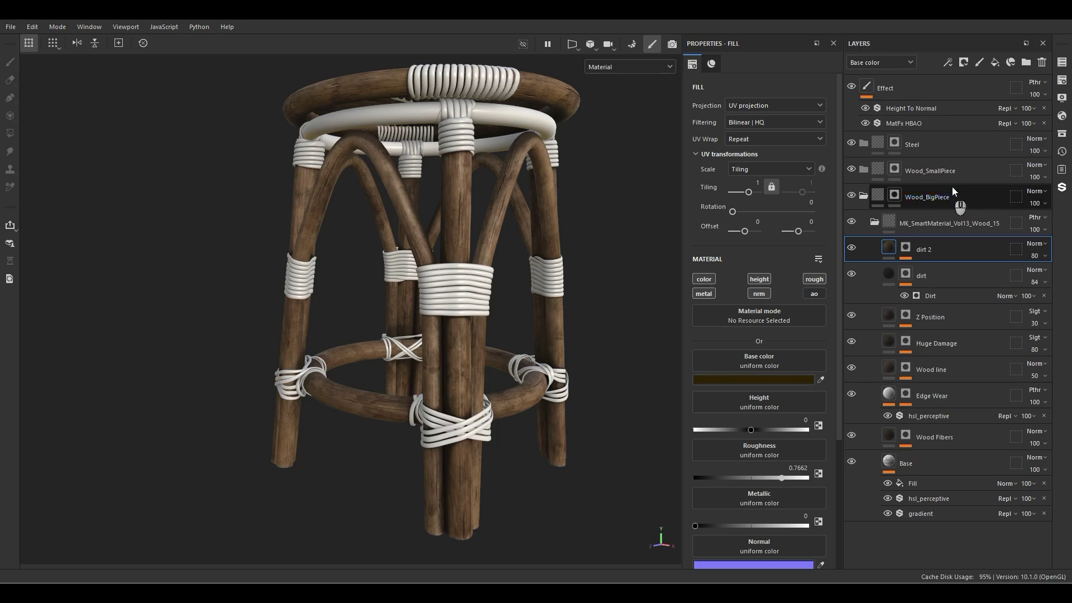
Add a fill layer above dirt 2 and name it DarkArea
{"action": "left_click", "coordinate": [994, 62]}
{"action": "double_click", "coordinate": [922, 246]}
{"action": "type", "text": "DarkArea"}
{"action": "key", "text": "Return"}
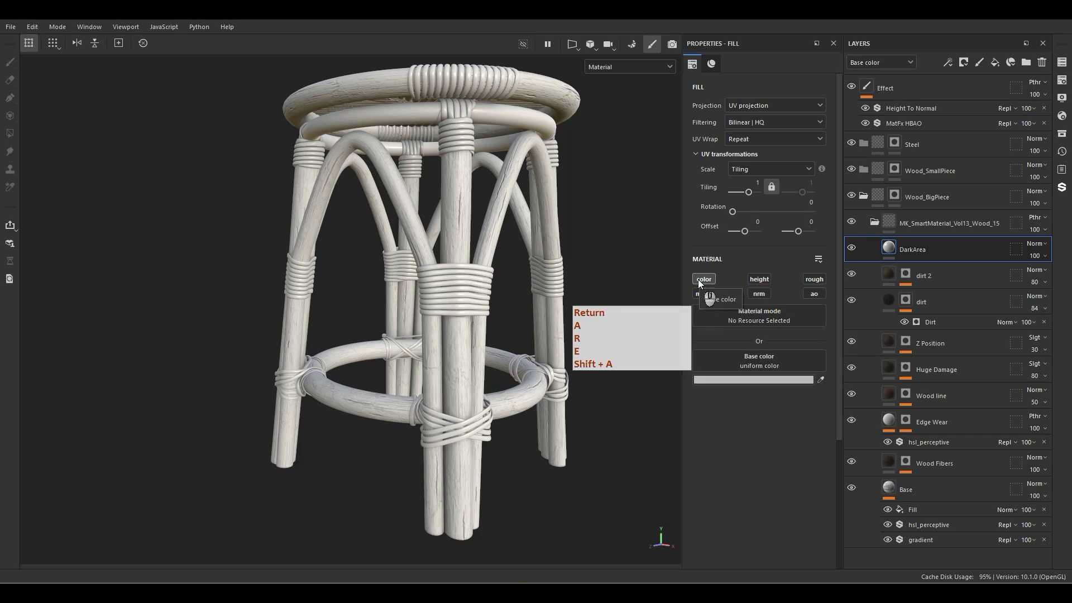
Limit the DarkArea layer to the color and roughness channels, with roughness set to 0.8
{"action": "left_click", "coordinate": [814, 280]}
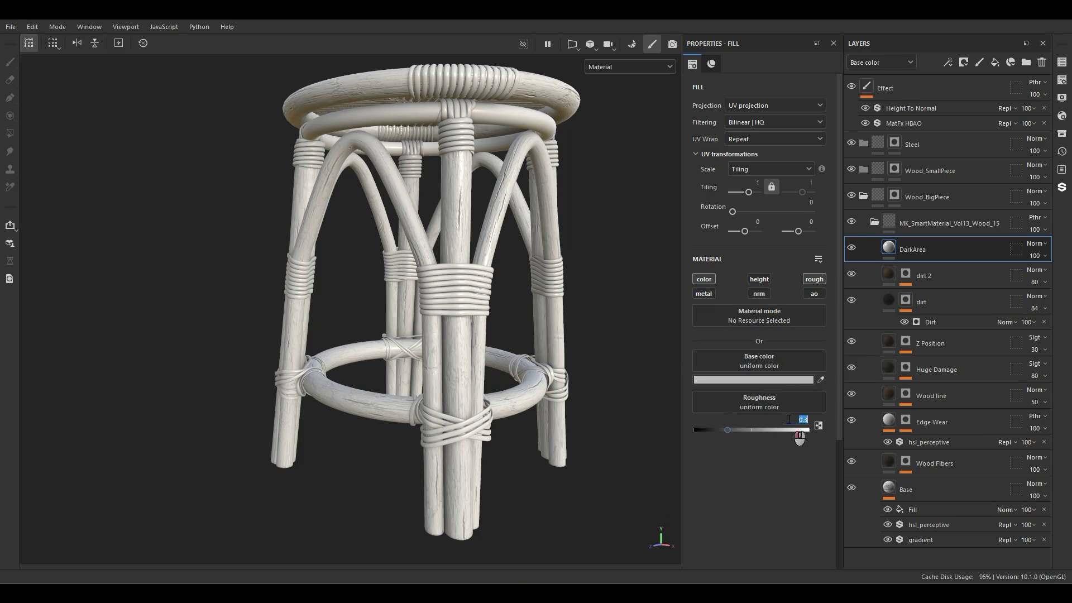
{"action": "type", "text": ".8"}
{"action": "key", "text": "Return"}
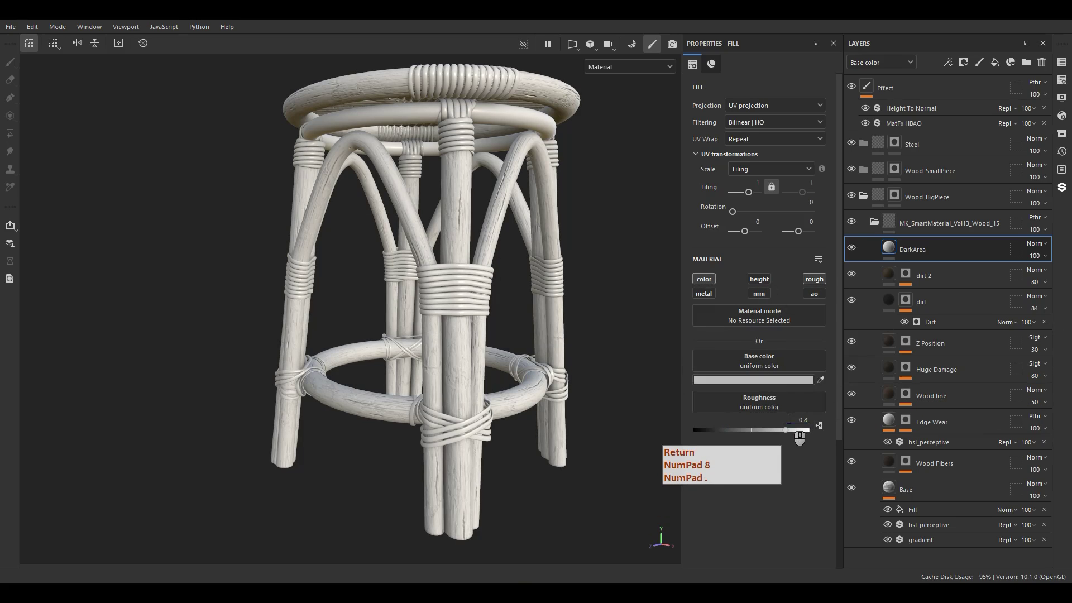
Set the DarkArea layer's base color to near black and lower its opacity to 55
{"action": "left_click", "coordinate": [754, 381]}
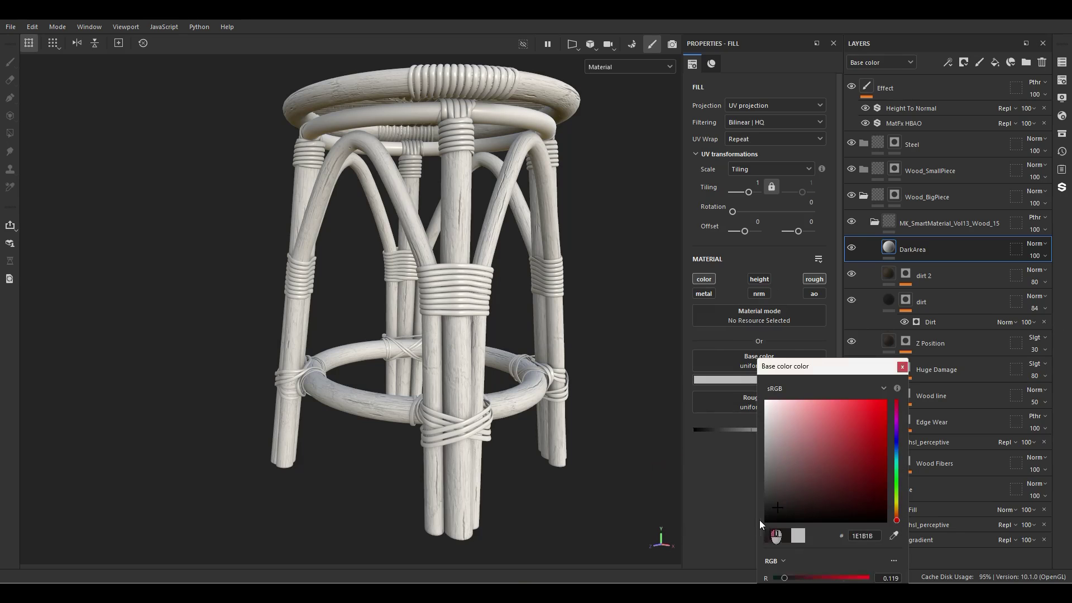
{"action": "left_click", "coordinate": [771, 516]}
{"action": "left_click", "coordinate": [902, 366]}
{"action": "left_click", "coordinate": [1035, 257]}
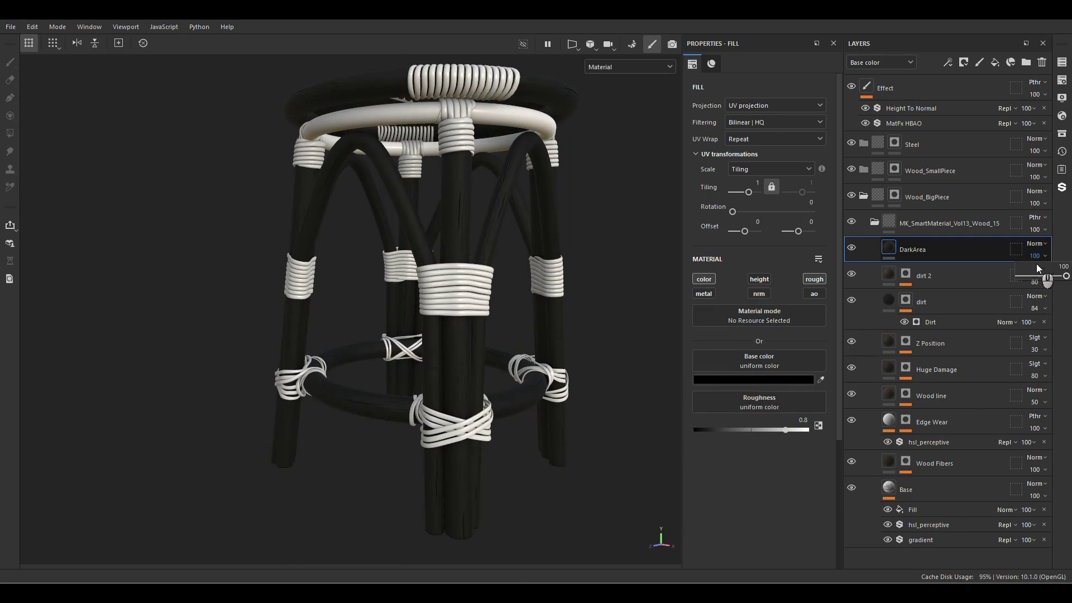
{"action": "left_click_drag", "start_coordinate": [1059, 279], "coordinate": [1049, 283]}
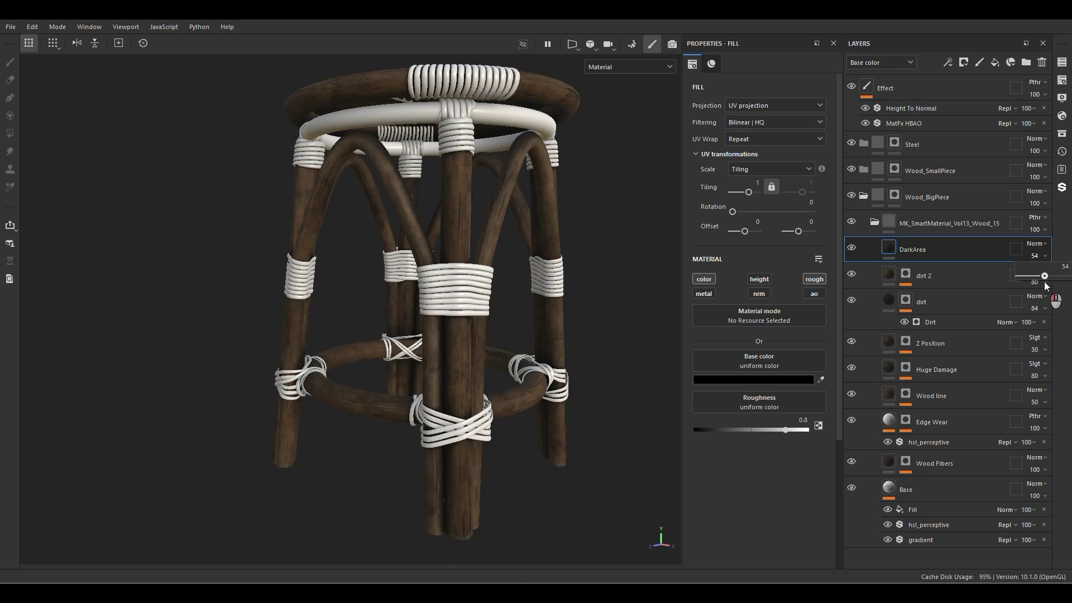
{"action": "left_click_drag", "start_coordinate": [1045, 285], "coordinate": [1047, 285]}
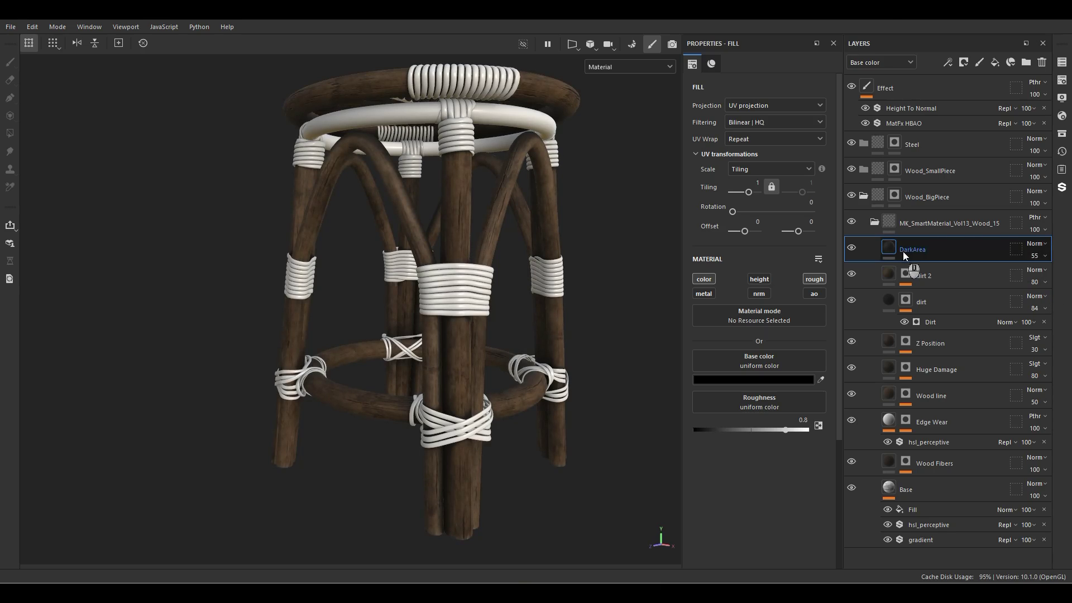
Add a mask to the DarkArea layer and display that mask on the stool
{"action": "right_click", "coordinate": [903, 250]}
{"action": "left_click", "coordinate": [942, 31]}
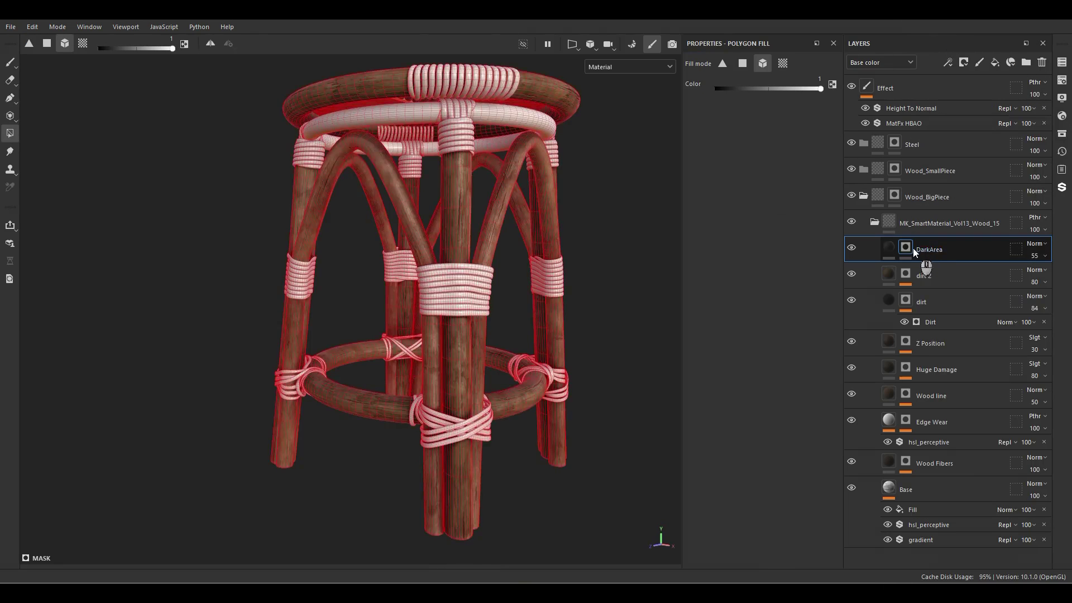
{"action": "left_click", "coordinate": [906, 248], "text": "alt"}
{"action": "left_click_drag", "start_coordinate": [478, 415], "coordinate": [457, 411], "text": "alt"}
Add a fill with the Grunge Leaky Paint texture to the DarkArea mask and set its balance to 0.72
{"action": "right_click", "coordinate": [905, 250]}
{"action": "left_click", "coordinate": [945, 393]}
{"action": "left_click", "coordinate": [765, 292]}
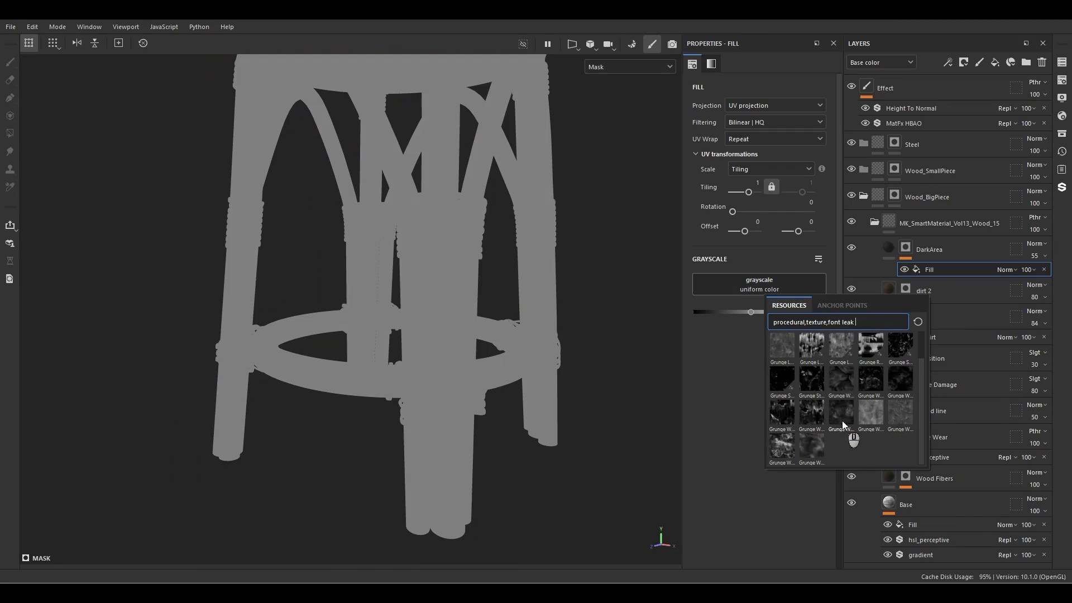
{"action": "mouse_move", "coordinate": [843, 377]}
{"action": "left_click", "coordinate": [841, 378]}
{"action": "left_click_drag", "start_coordinate": [482, 402], "coordinate": [526, 407], "text": "alt"}
{"action": "left_click_drag", "start_coordinate": [763, 373], "coordinate": [789, 373]}
Inspect the stool's wood in material view from several angles, comparing it with and without the Grunge Leaky Paint fill
{"action": "key", "text": "m"}
{"action": "left_click_drag", "start_coordinate": [490, 408], "coordinate": [311, 445], "text": "alt"}
{"action": "scroll", "coordinate": [311, 445], "scroll_direction": "up", "scroll_amount": 2}
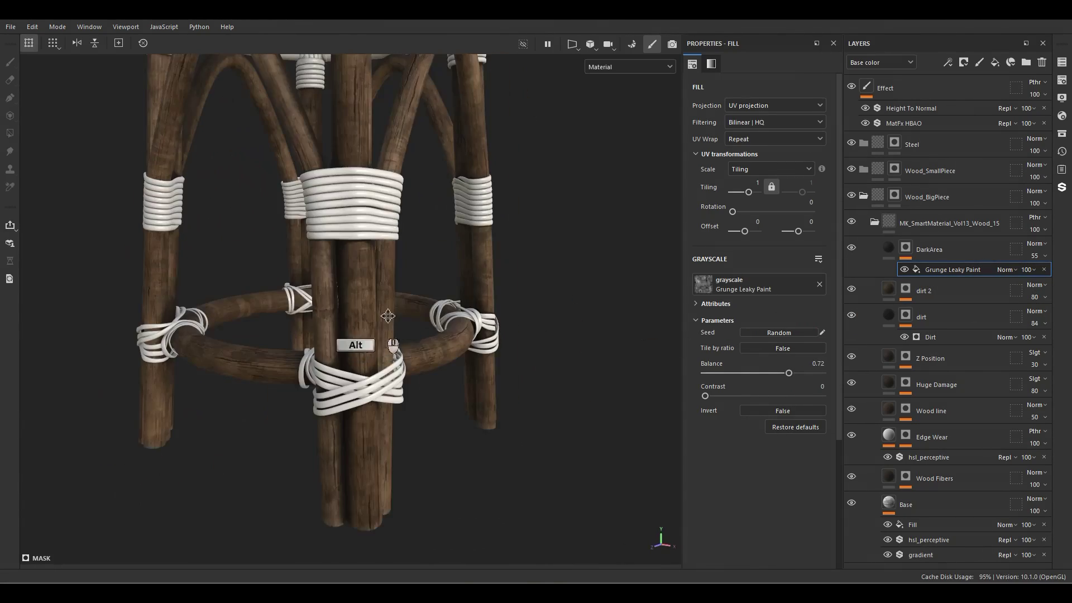
{"action": "left_click_drag", "start_coordinate": [388, 316], "coordinate": [407, 467], "text": "alt"}
{"action": "right_click_drag", "start_coordinate": [412, 364], "coordinate": [383, 510], "text": "alt"}
{"action": "middle_click_drag", "start_coordinate": [411, 249], "coordinate": [397, 317], "text": "alt"}
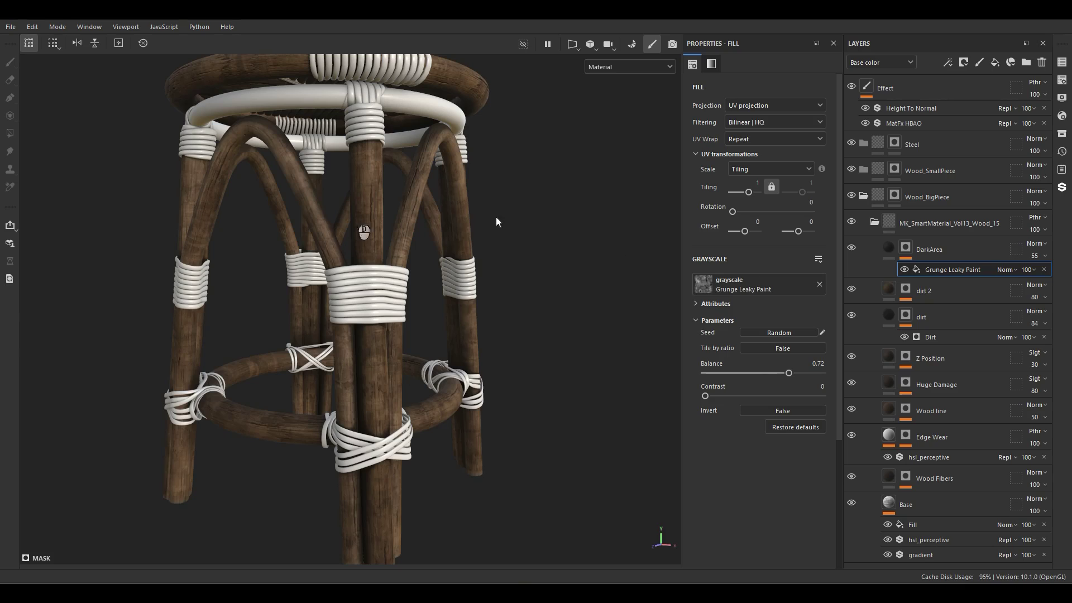
{"action": "left_click", "coordinate": [903, 270]}
{"action": "left_click", "coordinate": [903, 270]}
Add a 3D Linear Gradient generator to the DarkArea mask with balance 0.36 and contrast 0.44
{"action": "right_click", "coordinate": [932, 270]}
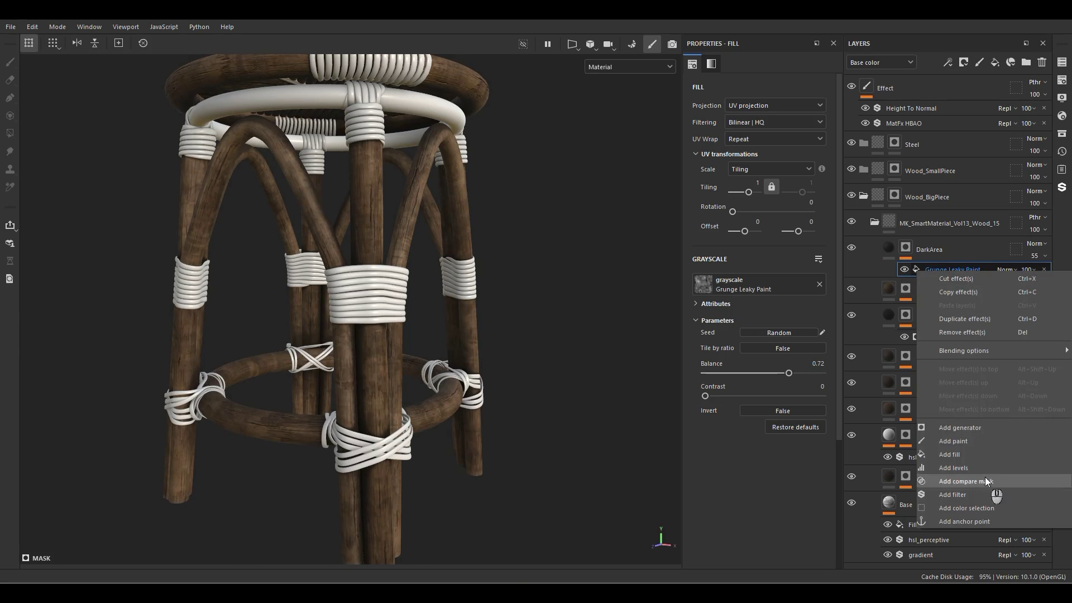
{"action": "left_click", "coordinate": [977, 428]}
{"action": "left_click", "coordinate": [762, 94]}
{"action": "left_click", "coordinate": [783, 125]}
{"action": "left_click", "coordinate": [905, 248], "text": "alt"}
{"action": "left_click_drag", "start_coordinate": [766, 167], "coordinate": [734, 174]}
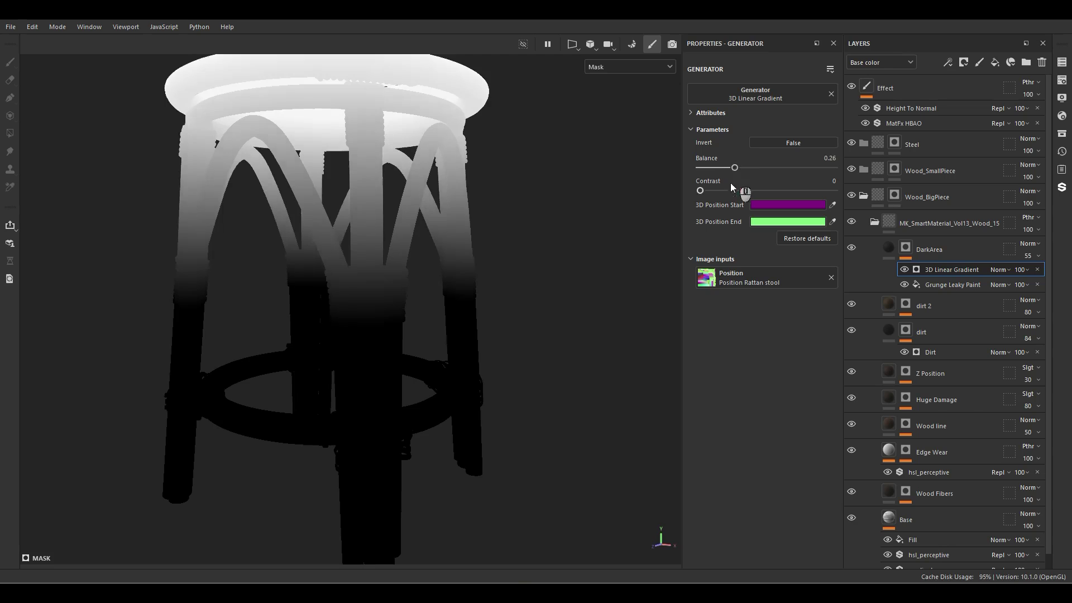
{"action": "left_click", "coordinate": [758, 190]}
{"action": "left_click", "coordinate": [748, 167]}
{"action": "left_click_drag", "start_coordinate": [247, 197], "coordinate": [402, 212], "text": "alt"}
Duplicate the 3D Linear Gradient generator, invert the copy and set its balance to 0.74
{"action": "key", "text": "ctrl+d"}
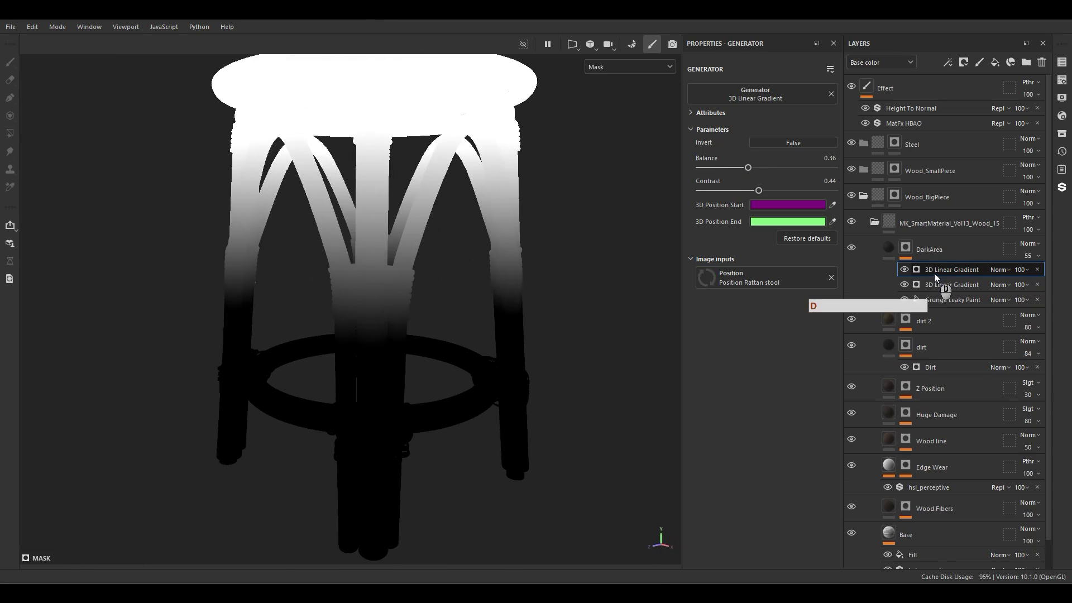
{"action": "left_click", "coordinate": [775, 142]}
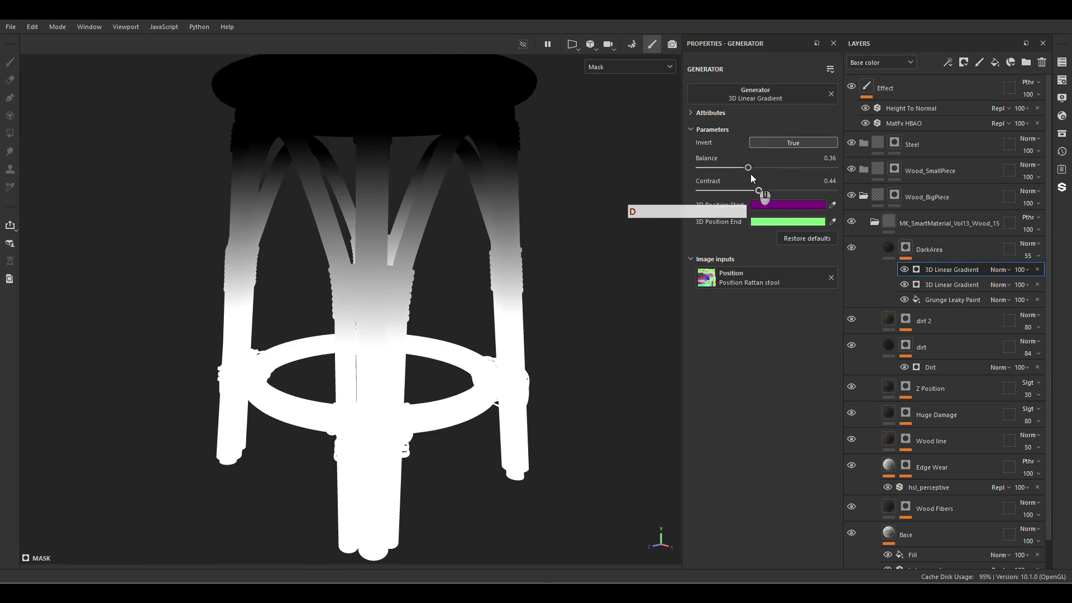
{"action": "left_click_drag", "start_coordinate": [747, 168], "coordinate": [799, 168]}
{"action": "left_click_drag", "start_coordinate": [519, 342], "coordinate": [558, 346], "text": "alt"}
Move both gradients below Grunge Leaky Paint and blend the inverted one with Linear dodge (Add), checking the combined mask with the grunge hidden
{"action": "left_click", "coordinate": [956, 288], "text": "ctrl"}
{"action": "left_click_drag", "start_coordinate": [955, 288], "coordinate": [956, 306]}
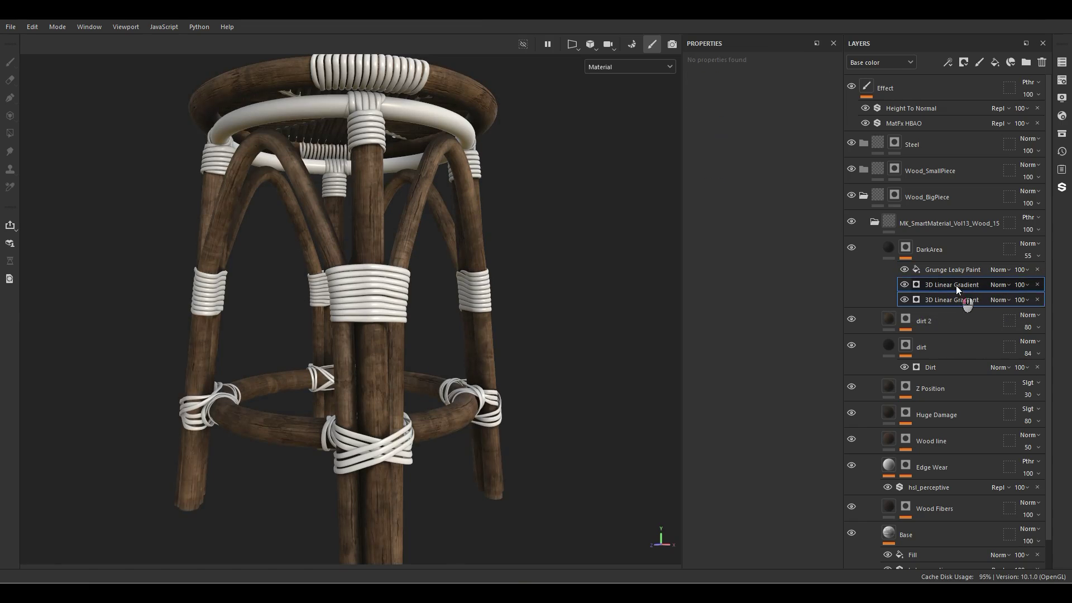
{"action": "left_click", "coordinate": [955, 285]}
{"action": "left_click", "coordinate": [999, 285]}
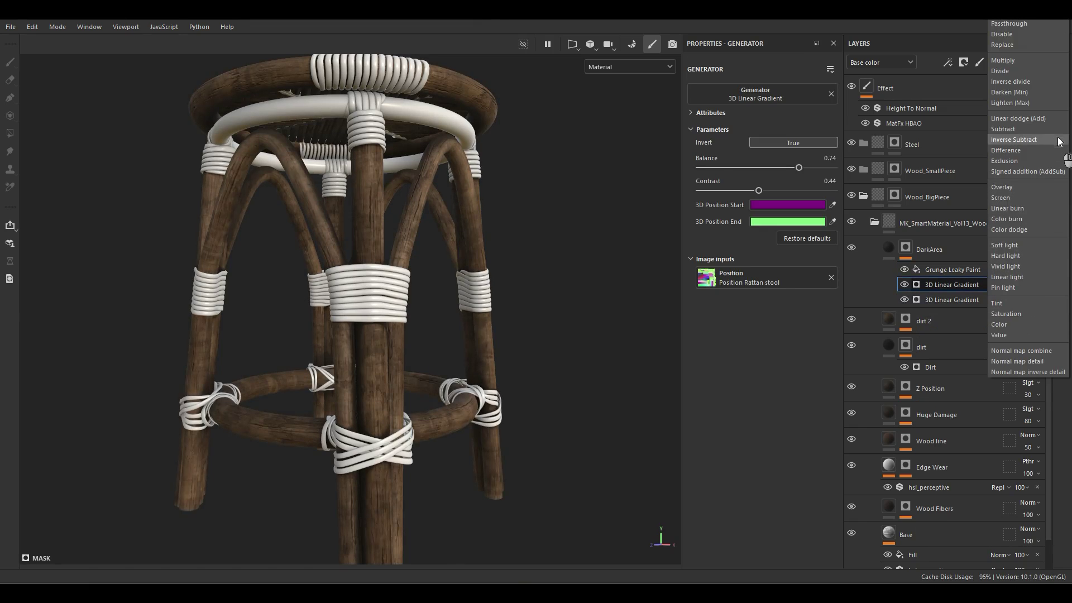
{"action": "left_click", "coordinate": [1046, 118]}
{"action": "left_click", "coordinate": [907, 246], "text": "alt"}
{"action": "left_click", "coordinate": [903, 269]}
{"action": "left_click", "coordinate": [903, 285]}
{"action": "left_click", "coordinate": [903, 285]}
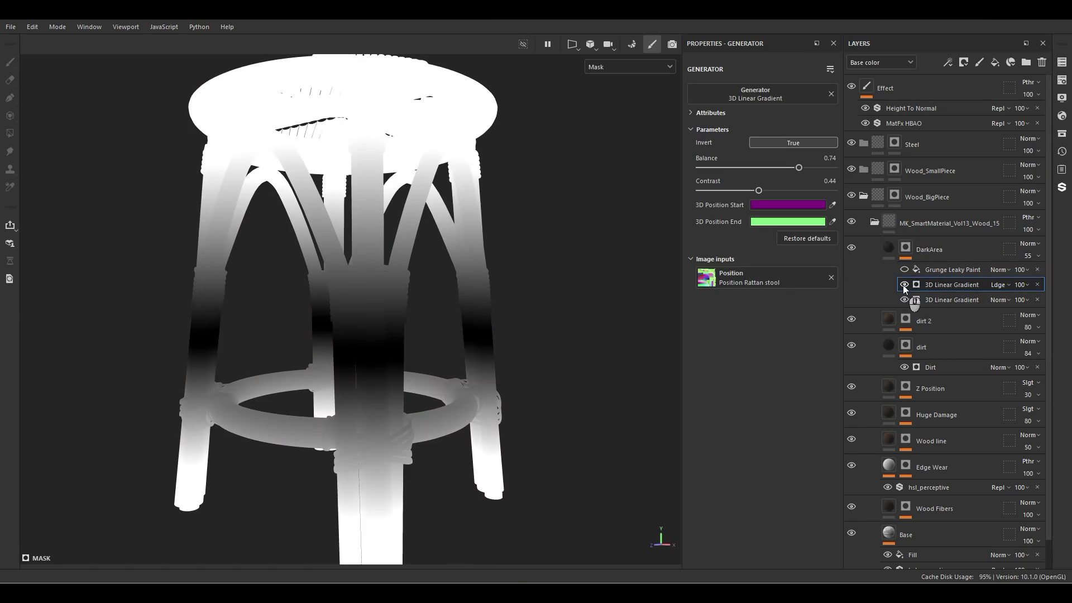
Add an anchor point named GradientMask above the two gradients in the DarkArea mask
{"action": "right_click", "coordinate": [928, 286]}
{"action": "left_click", "coordinate": [960, 535]}
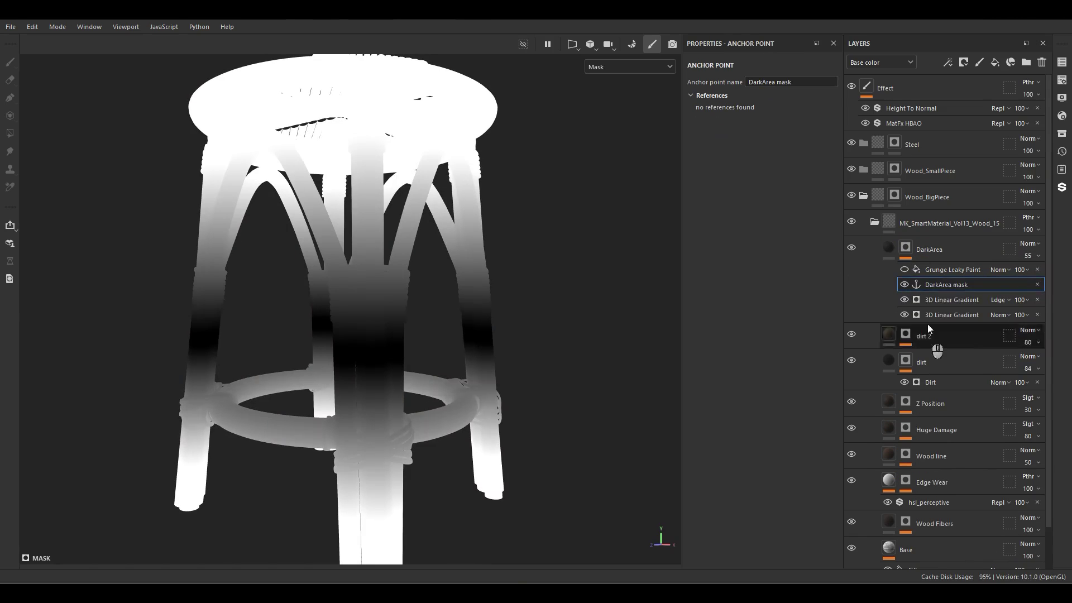
{"action": "double_click", "coordinate": [943, 283]}
{"action": "type", "text": "GradientMask"}
{"action": "key", "text": "Return"}
Add a fill above the anchor point that uses GradientMask as its grayscale source
{"action": "right_click", "coordinate": [943, 283]}
{"action": "left_click", "coordinate": [943, 480]}
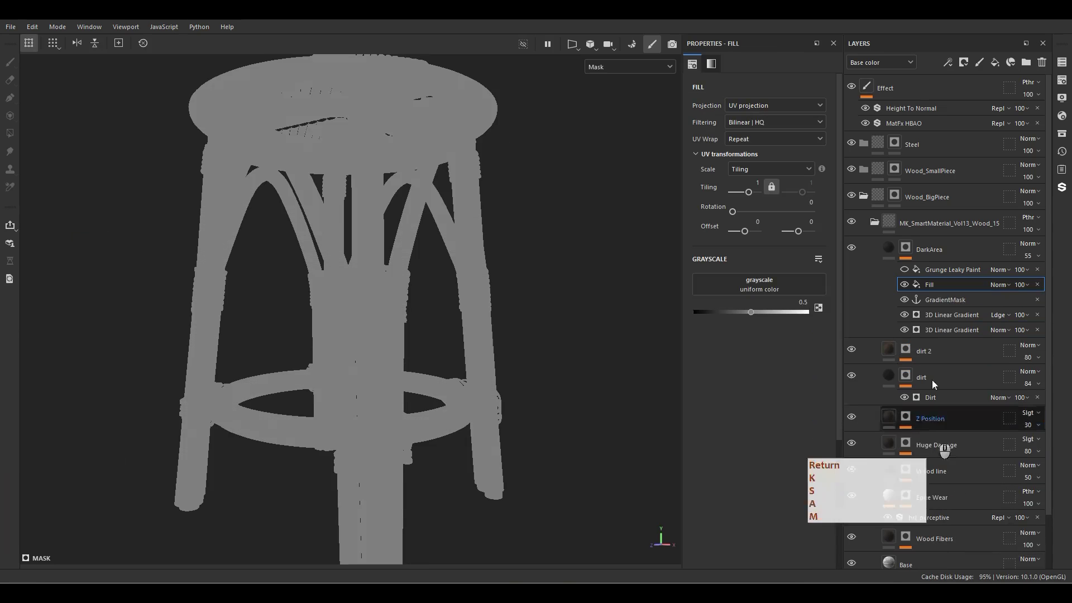
{"action": "left_click", "coordinate": [759, 285]}
{"action": "left_click", "coordinate": [830, 318]}
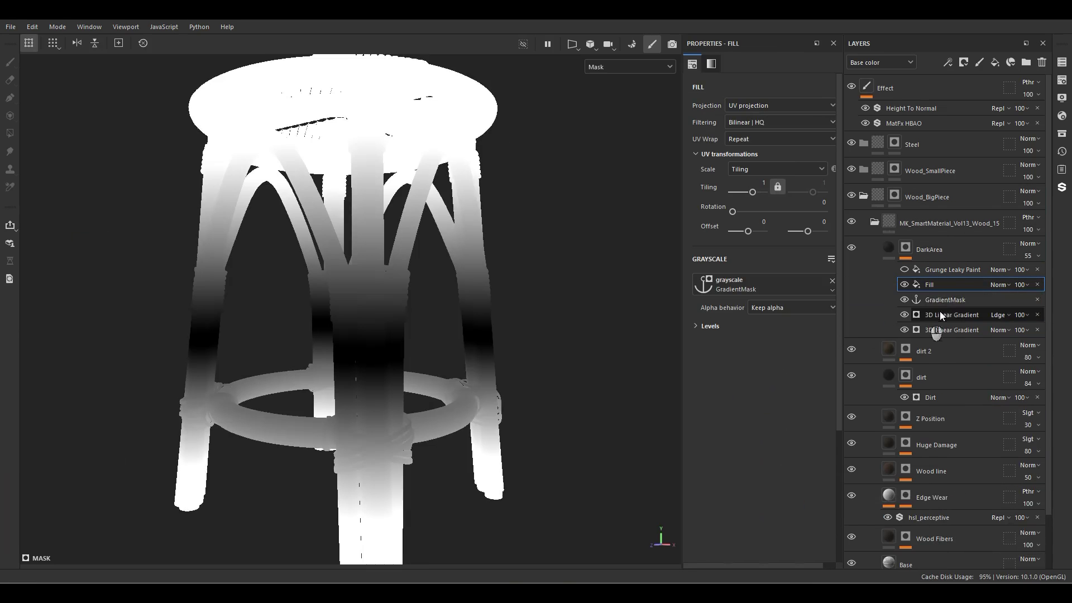
Show the Grunge Leaky Paint fill again and set its blending mode to Multiply
{"action": "mouse_move", "coordinate": [931, 296]}
{"action": "left_mouse_down"}
{"action": "mouse_move", "coordinate": [905, 282]}
{"action": "mouse_move", "coordinate": [937, 274]}
{"action": "mouse_move", "coordinate": [910, 273]}
{"action": "left_mouse_up"}
{"action": "left_click", "coordinate": [949, 270]}
{"action": "left_click", "coordinate": [999, 270]}
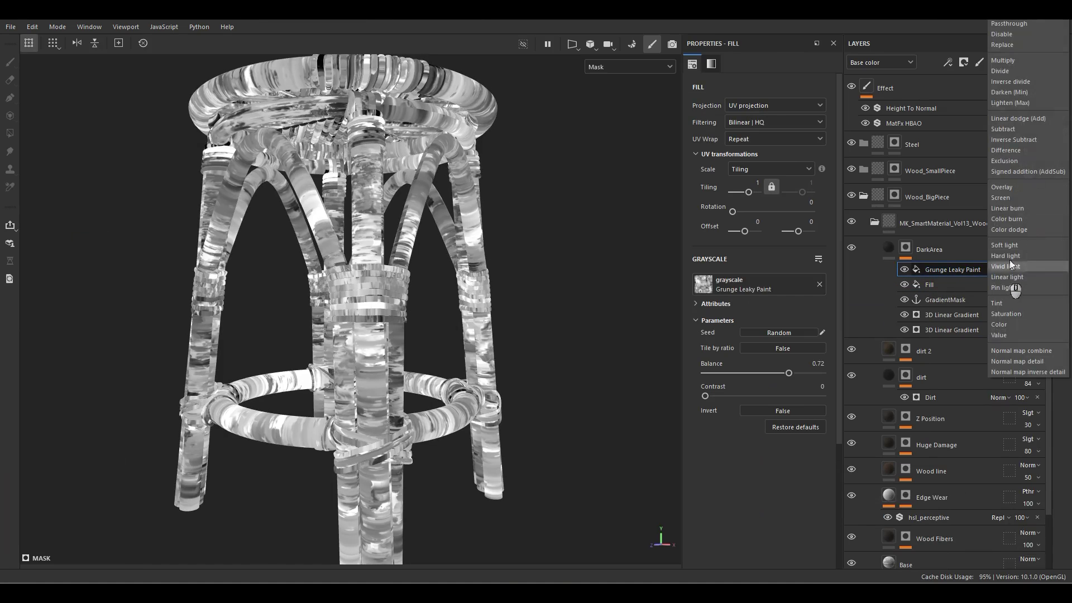
{"action": "left_click", "coordinate": [1003, 60]}
Set the lower gradient's balance to 0.25, and the inverted gradient's balance to 0.73 and contrast to 0.82
{"action": "left_click", "coordinate": [951, 315]}
{"action": "left_click_drag", "start_coordinate": [802, 169], "coordinate": [734, 168]}
{"action": "left_click", "coordinate": [949, 329]}
{"action": "left_click_drag", "start_coordinate": [391, 279], "coordinate": [459, 316], "text": "alt"}
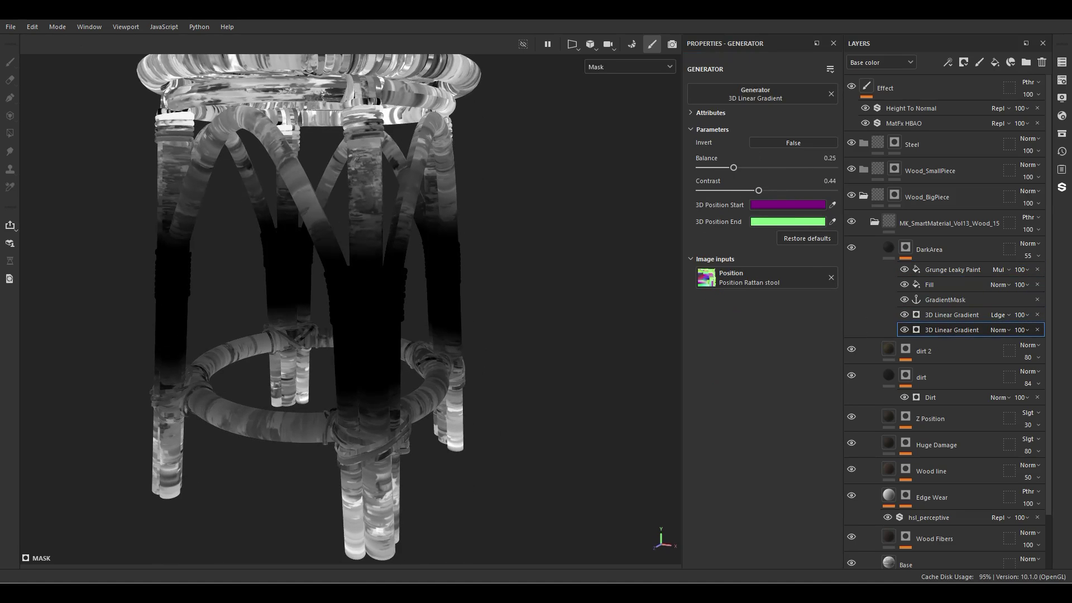
{"action": "left_click_drag", "start_coordinate": [768, 191], "coordinate": [786, 188]}
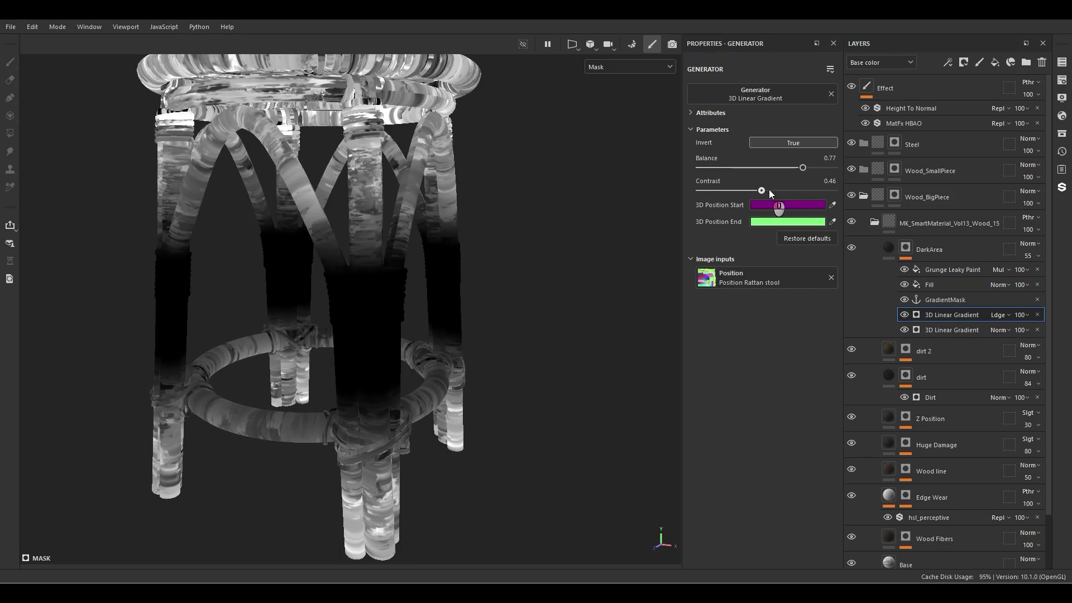
{"action": "left_click_drag", "start_coordinate": [768, 189], "coordinate": [808, 186]}
{"action": "left_click_drag", "start_coordinate": [209, 329], "coordinate": [327, 352], "text": "alt"}
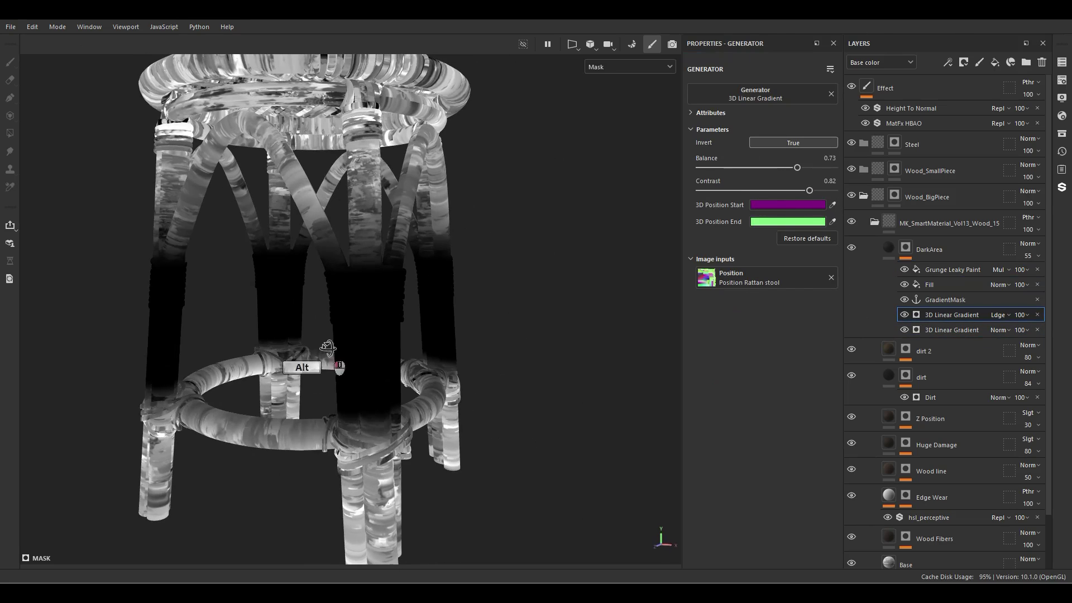
Add a paint effect on top of the DarkArea mask and set its blending mode to Linear dodge (Add)
{"action": "right_click", "coordinate": [927, 269]}
{"action": "left_click", "coordinate": [948, 438]}
{"action": "key", "text": "1"}
{"action": "left_click", "coordinate": [999, 270]}
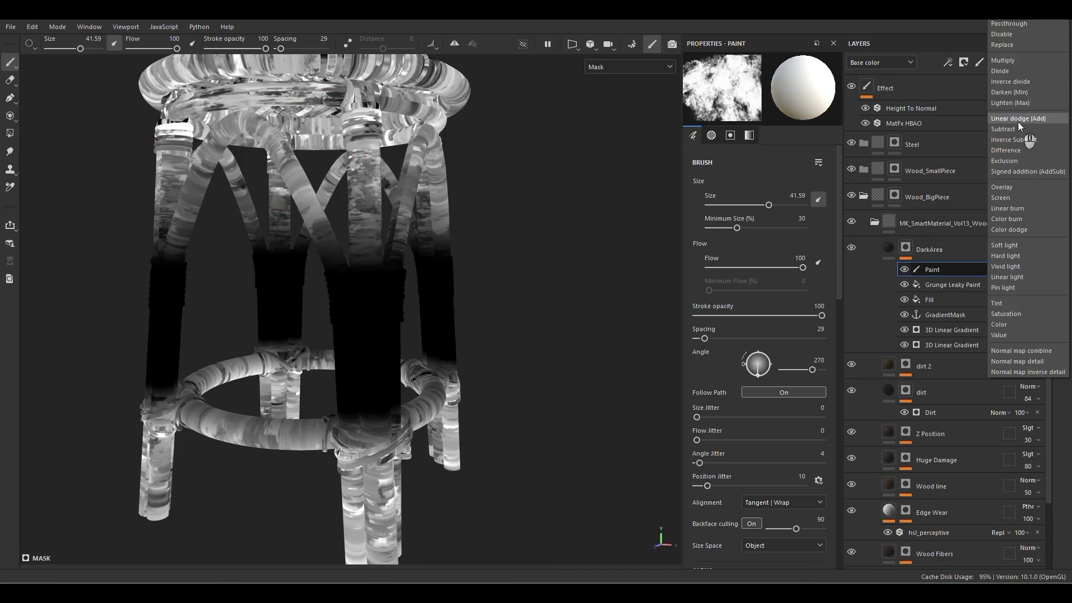
{"action": "left_click", "coordinate": [1011, 118]}
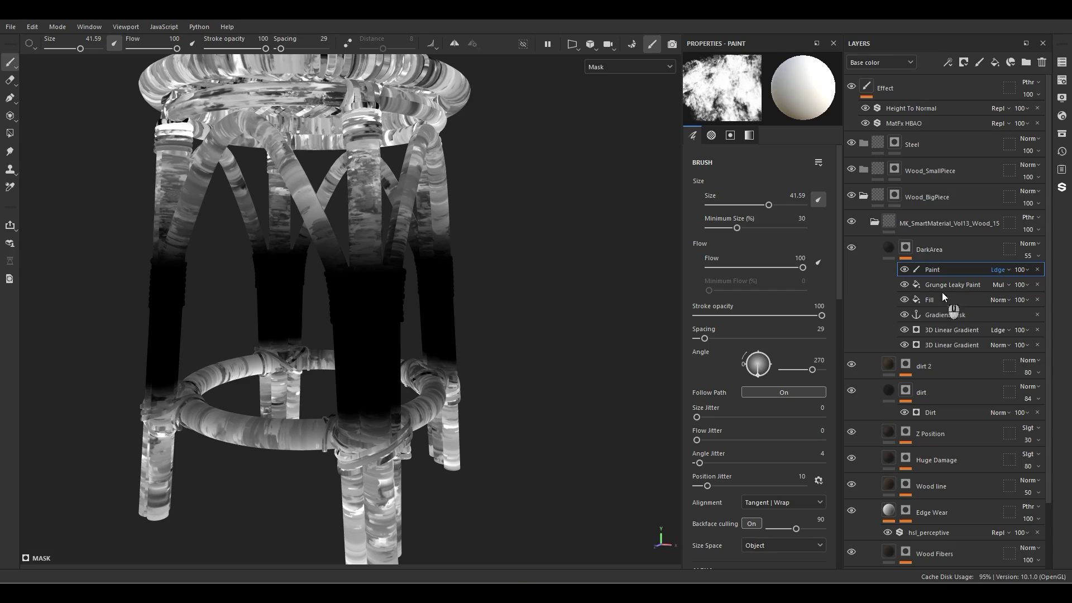
Paint white and black touches on the legs' mask around the upper gradient edge with a Kyle's Paintbox brush at size 11.76
{"action": "left_click", "coordinate": [1060, 135]}
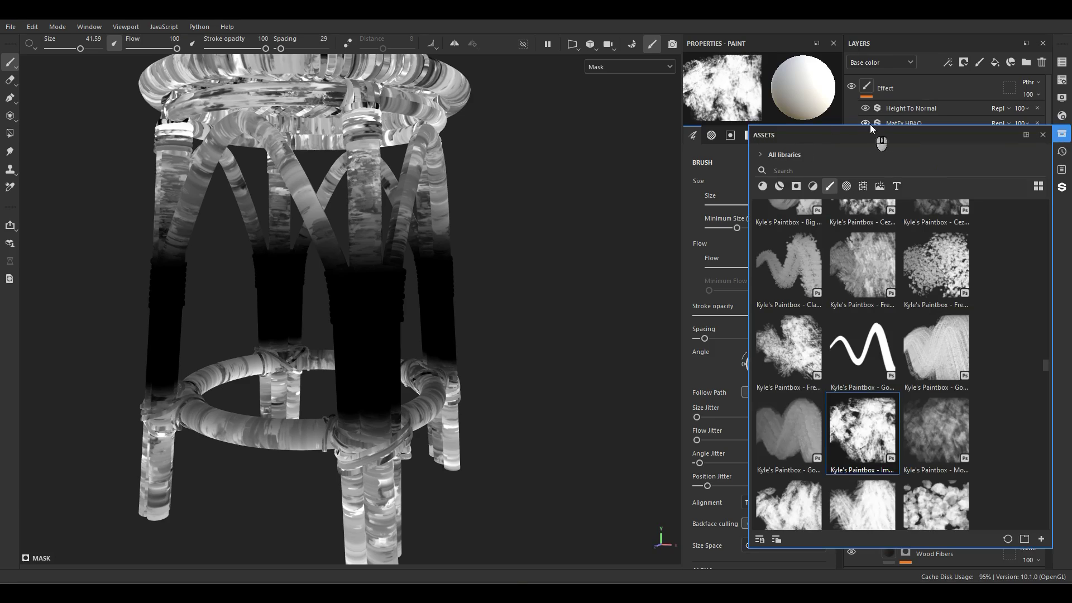
{"action": "left_click", "coordinate": [859, 425]}
{"action": "left_click", "coordinate": [1042, 135]}
{"action": "right_click_drag", "start_coordinate": [365, 357], "coordinate": [421, 416], "text": "alt"}
{"action": "middle_click_drag", "start_coordinate": [421, 417], "coordinate": [430, 427], "text": "alt"}
{"action": "right_click_drag", "start_coordinate": [407, 311], "coordinate": [268, 312], "text": "ctrl"}
{"action": "mouse_move", "coordinate": [448, 286]}
{"action": "left_mouse_down"}
{"action": "mouse_move", "coordinate": [335, 274]}
{"action": "mouse_move", "coordinate": [321, 212]}
{"action": "mouse_move", "coordinate": [379, 253]}
{"action": "left_mouse_up"}
{"action": "key", "text": "x"}
{"action": "mouse_move", "coordinate": [327, 205]}
{"action": "left_mouse_down"}
{"action": "mouse_move", "coordinate": [342, 226]}
{"action": "mouse_move", "coordinate": [507, 254]}
{"action": "left_mouse_up"}
{"action": "key", "text": "x"}
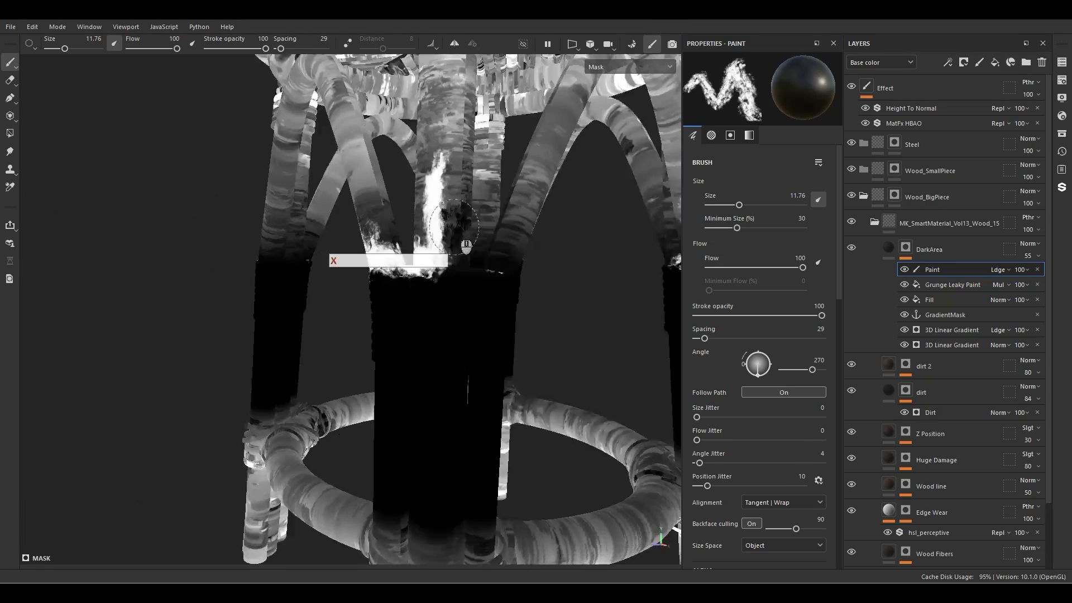
Return to the material view and raise the DarkArea layer's opacity to 76
{"action": "key", "text": "m"}
{"action": "left_click", "coordinate": [1029, 256]}
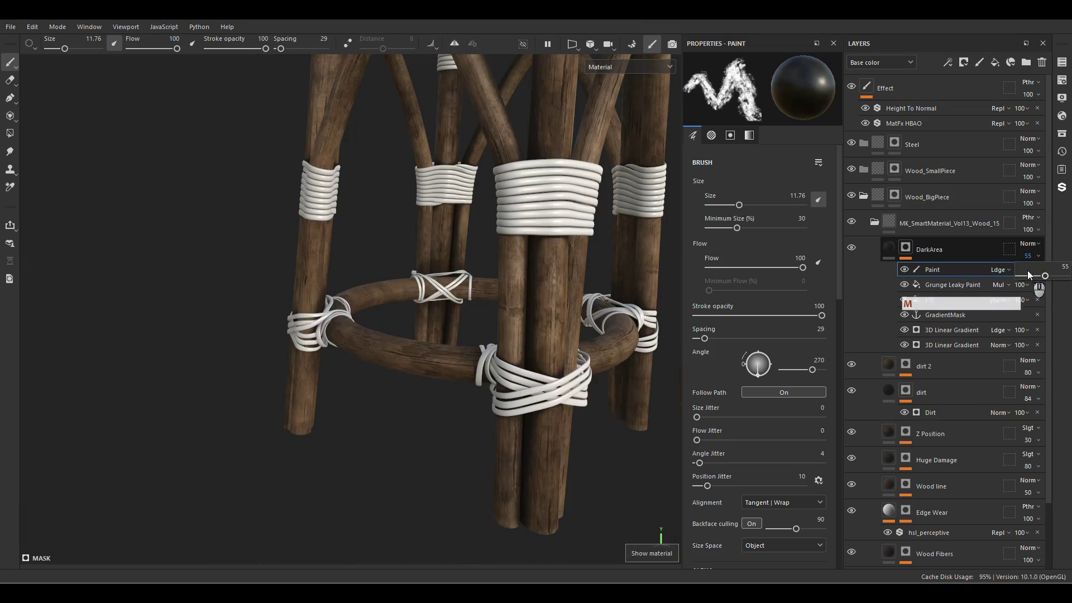
{"action": "left_click_drag", "start_coordinate": [1029, 275], "coordinate": [1053, 276]}
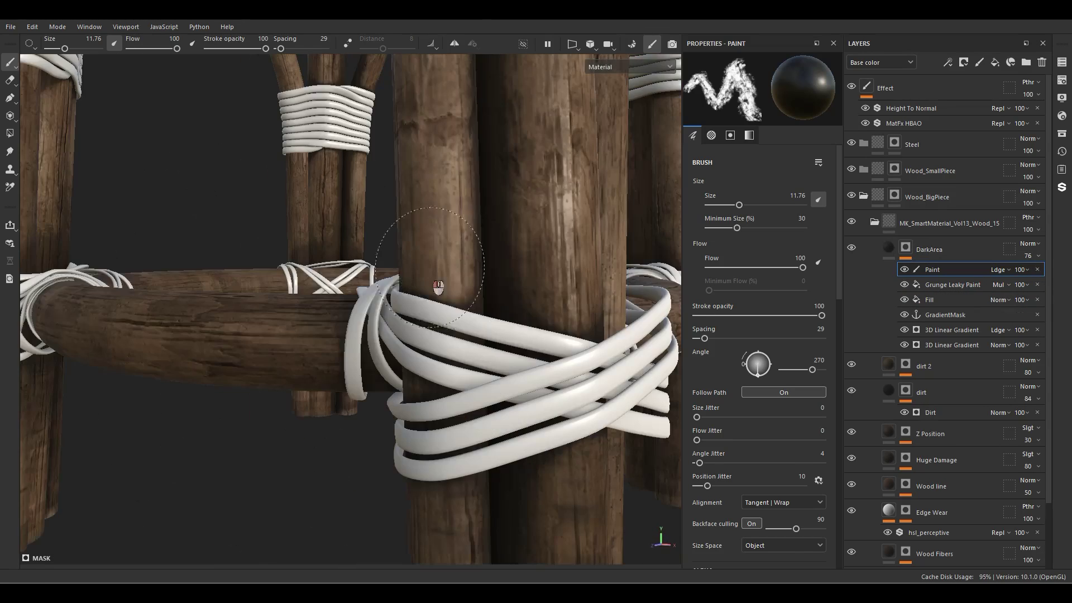
Paint dark patches in the DarkArea mask on the front leg just above the lower crossed wrapping
{"action": "key", "text": "x"}
{"action": "left_click_drag", "start_coordinate": [427, 263], "coordinate": [530, 297]}
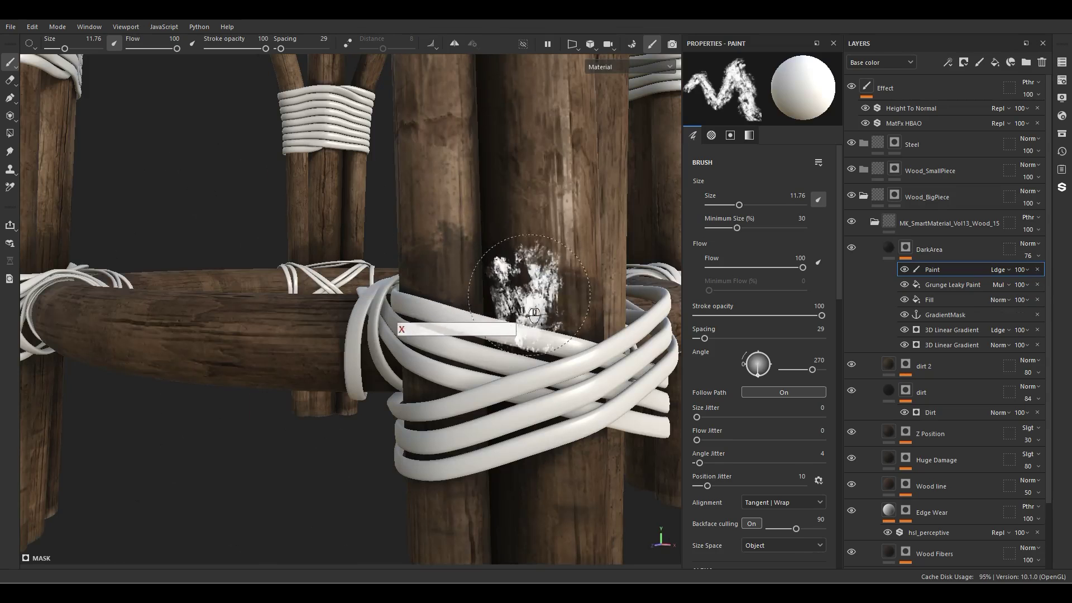
{"action": "key", "text": "x"}
{"action": "right_click_drag", "start_coordinate": [530, 296], "coordinate": [507, 299], "text": "alt"}
{"action": "mouse_move", "coordinate": [507, 299]}
{"action": "left_mouse_down", "text": "alt"}
{"action": "mouse_move", "coordinate": [368, 385]}
{"action": "mouse_move", "coordinate": [368, 366]}
{"action": "mouse_move", "coordinate": [350, 376]}
{"action": "left_mouse_up", "text": "alt"}
{"action": "scroll", "coordinate": [368, 385], "scroll_direction": "down", "scroll_amount": 5}
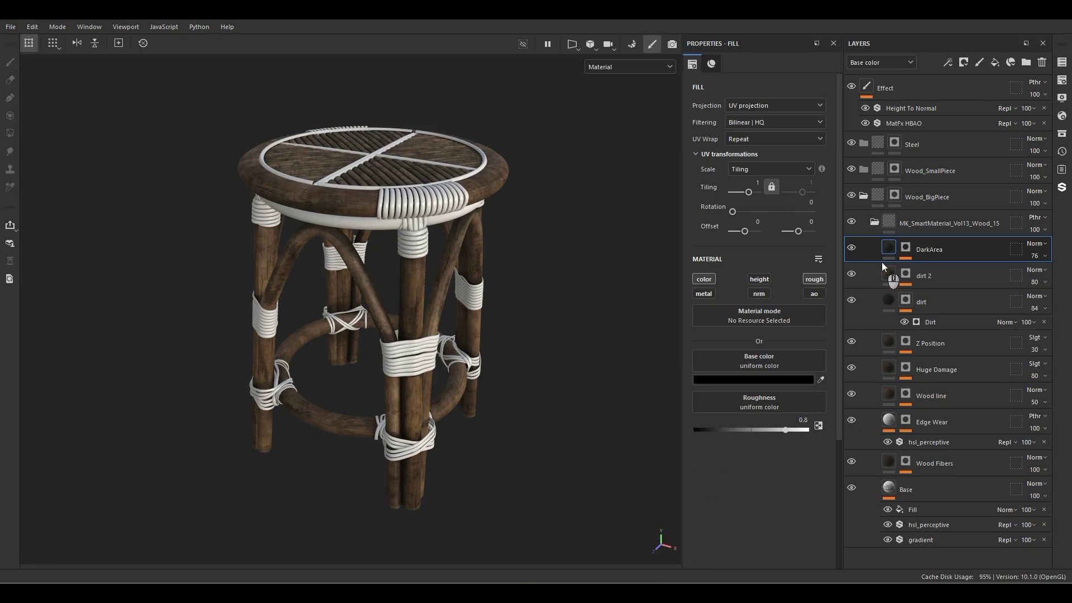
Duplicate the MK_SmartMaterial_Vol13_Wood_15 folder and move the copy into Wood_SmallPiece
{"action": "left_click", "coordinate": [875, 225]}
{"action": "left_click", "coordinate": [921, 232]}
{"action": "key", "text": "ctrl+d"}
{"action": "left_click_drag", "start_coordinate": [912, 237], "coordinate": [929, 177]}
{"action": "left_click_drag", "start_coordinate": [479, 263], "coordinate": [472, 301], "text": "alt"}
Delete the DarkArea layer from the smart material copy in Wood_SmallPiece
{"action": "left_click", "coordinate": [875, 195]}
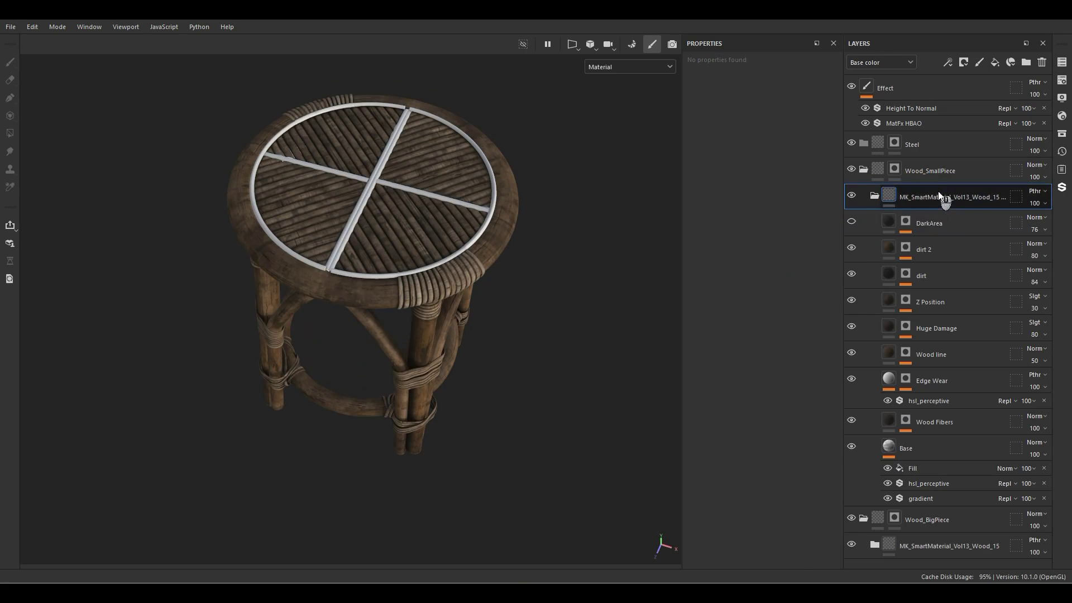
{"action": "left_click", "coordinate": [939, 222]}
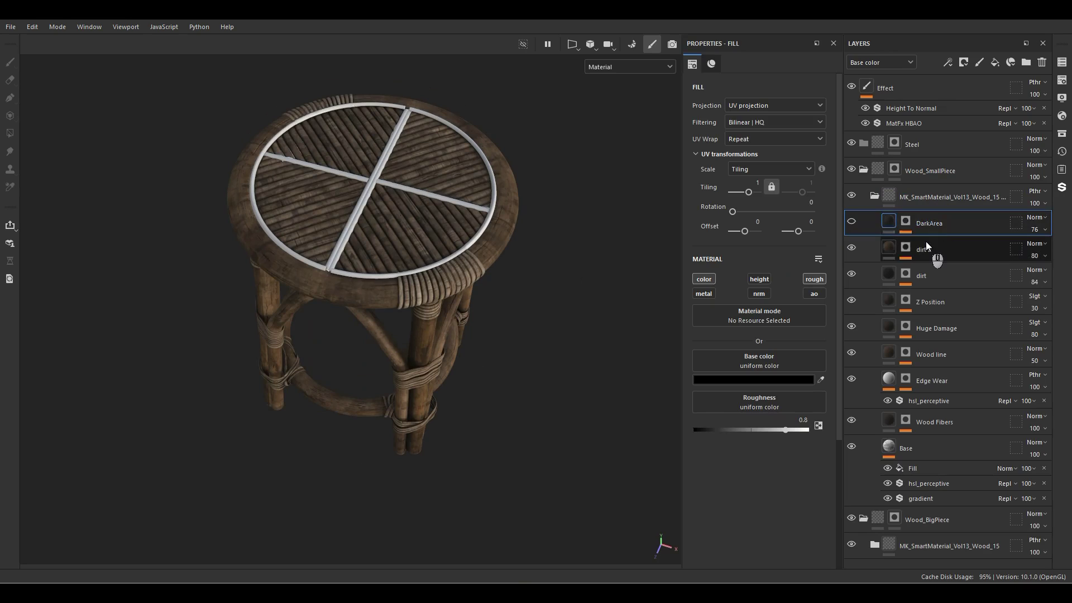
{"action": "left_click", "coordinate": [1042, 62]}
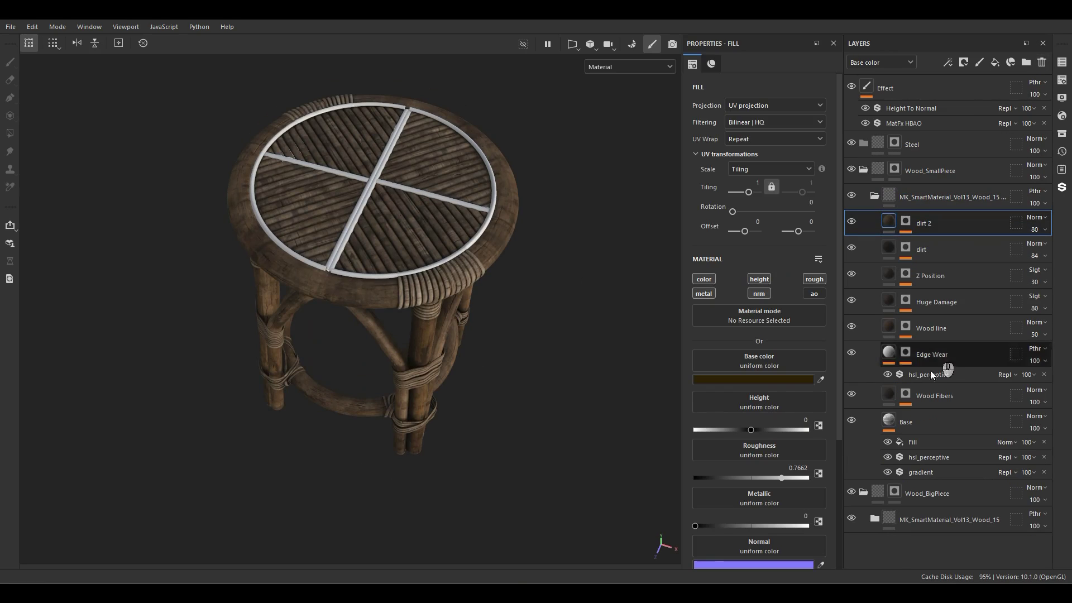
Recolor the small pieces' Base gradient filter by sampling a muted brown for Color 1 and a grey-beige for Color 2
{"action": "left_click", "coordinate": [907, 423]}
{"action": "left_click_drag", "start_coordinate": [411, 354], "coordinate": [414, 306], "text": "alt"}
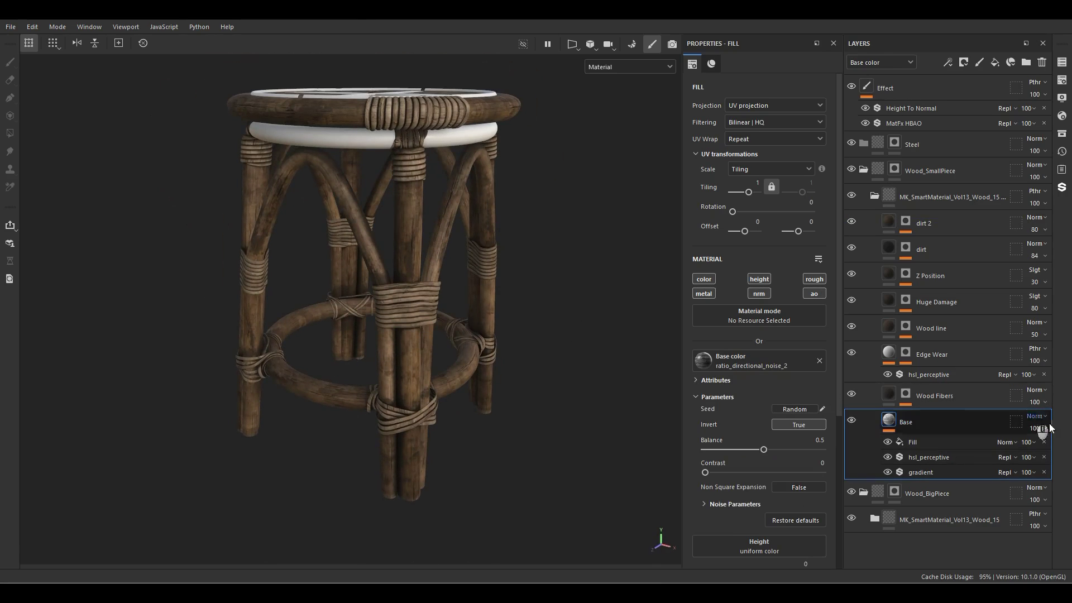
{"action": "left_click", "coordinate": [920, 472]}
{"action": "left_click_drag", "start_coordinate": [832, 283], "coordinate": [1065, 309]}
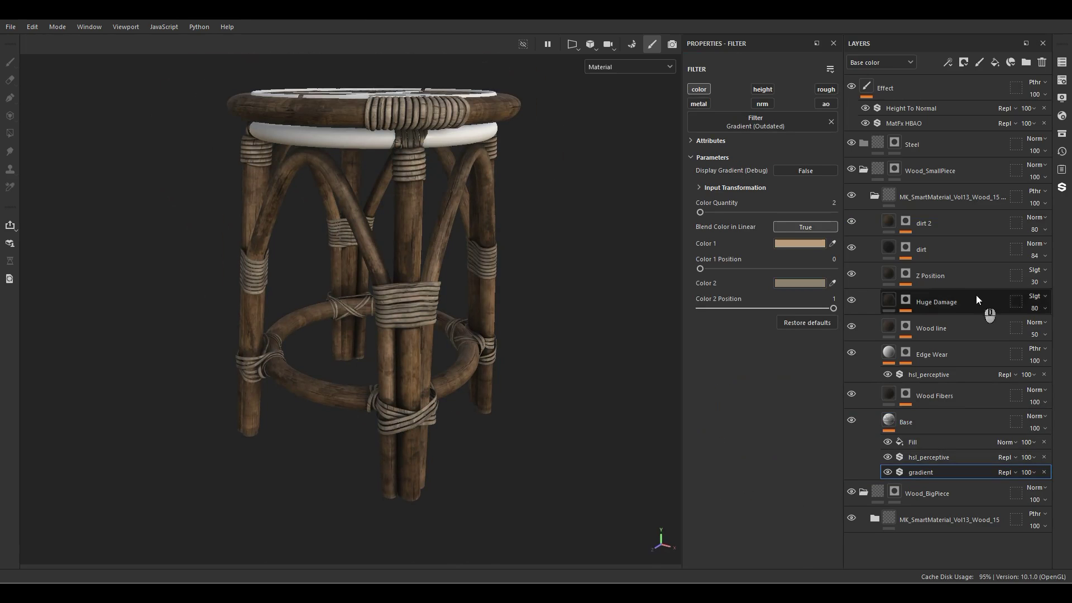
{"action": "left_click", "coordinate": [832, 245]}
{"action": "left_click_drag", "start_coordinate": [329, 229], "coordinate": [503, 301], "text": "alt"}
{"action": "middle_click_drag", "start_coordinate": [502, 301], "coordinate": [522, 229], "text": "alt"}
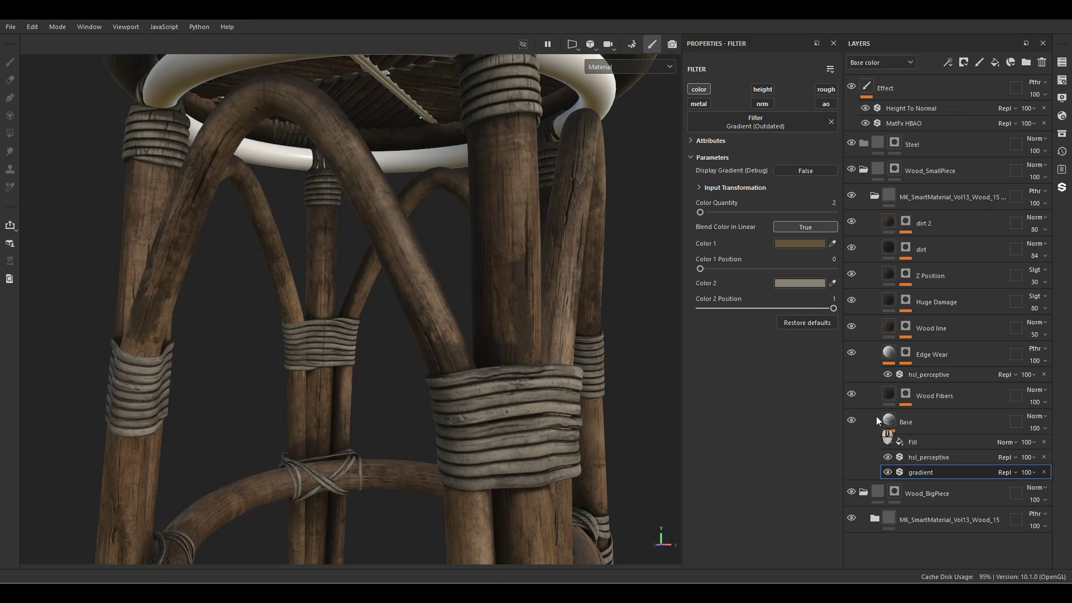
{"action": "right_click_drag", "start_coordinate": [475, 318], "coordinate": [480, 174], "text": "alt"}
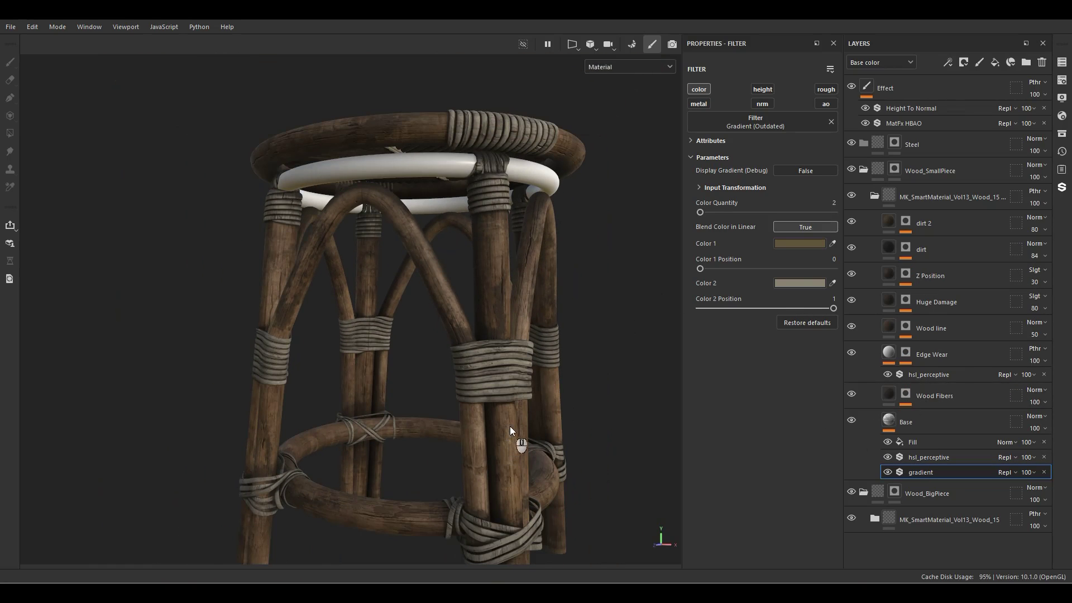
Add a fill layer above DarkArea in the Wood_BigPiece smart material and name it UnderWoodLayer
{"action": "left_click", "coordinate": [876, 195]}
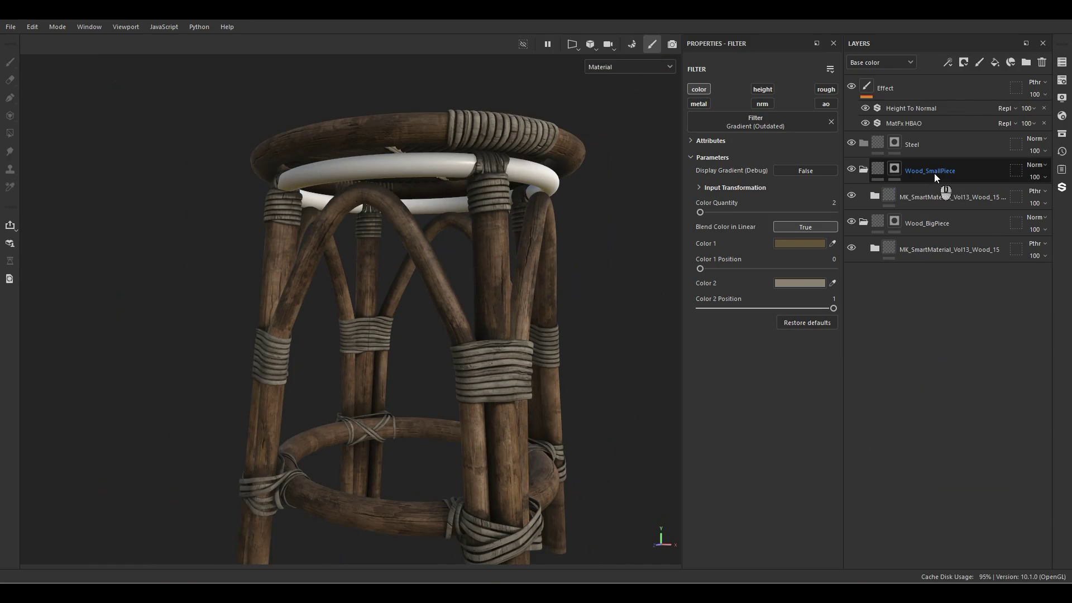
{"action": "left_click", "coordinate": [863, 169]}
{"action": "left_click", "coordinate": [873, 221]}
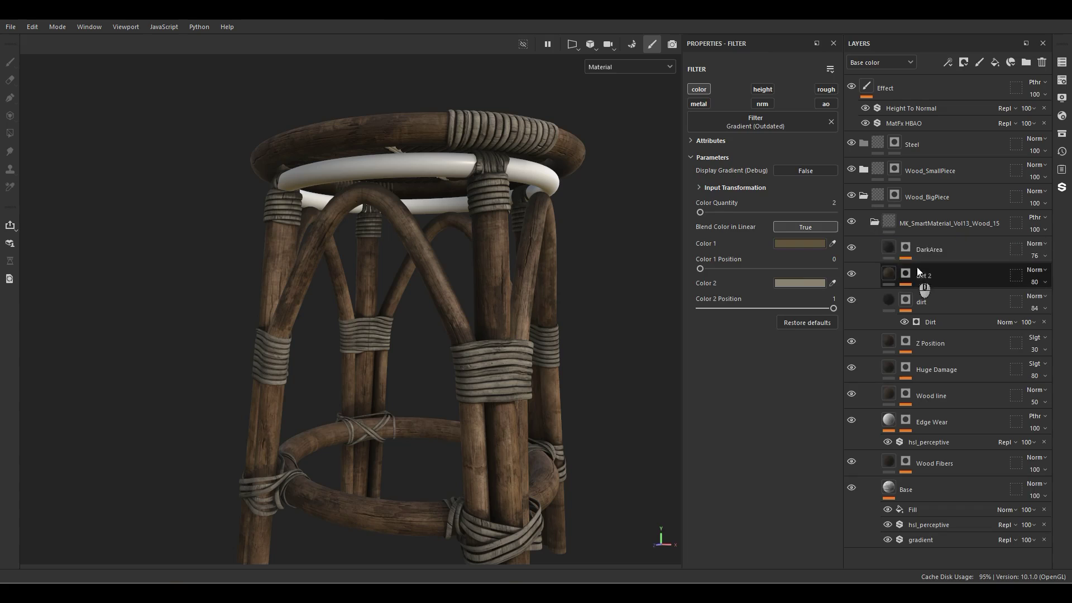
{"action": "left_click", "coordinate": [889, 250]}
{"action": "middle_click_drag", "start_coordinate": [494, 463], "coordinate": [498, 324], "text": "alt"}
{"action": "left_click_drag", "start_coordinate": [497, 324], "coordinate": [486, 370], "text": "alt"}
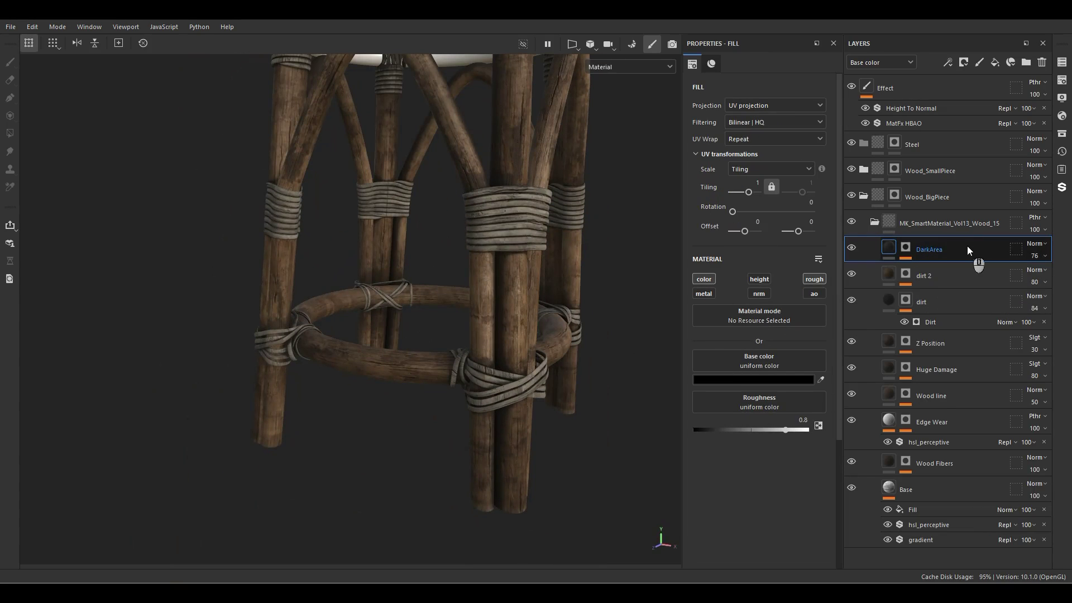
{"action": "left_click", "coordinate": [995, 62]}
{"action": "double_click", "coordinate": [907, 249]}
{"action": "type", "text": "WoodLayer"}
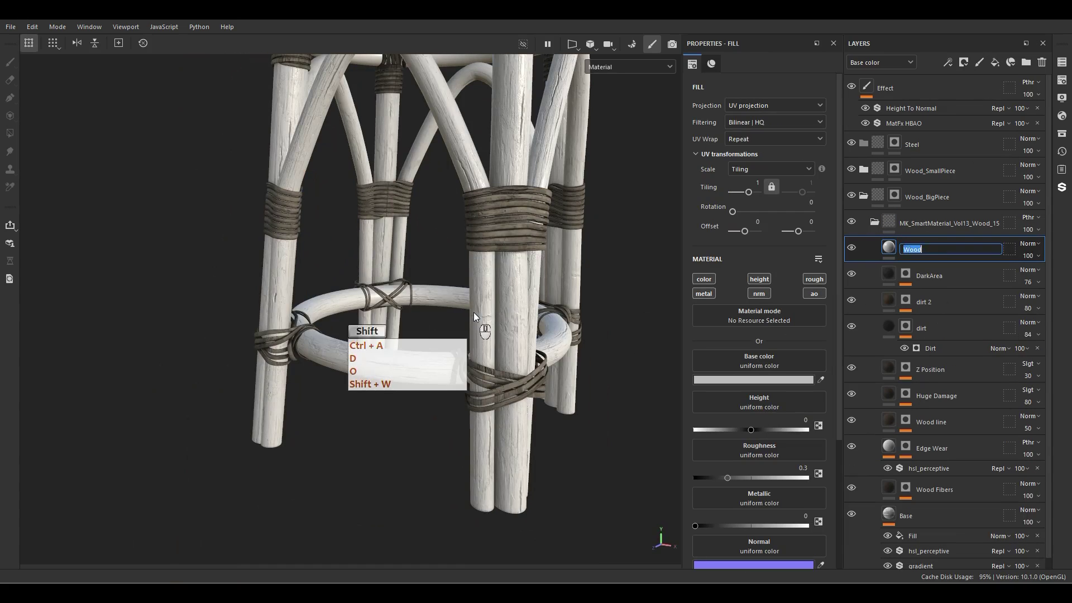
{"action": "key", "text": "Return"}
Assign the Wood Plain material to UnderWoodLayer and enable its height and ambient occlusion channels
{"action": "right_click", "coordinate": [910, 249]}
{"action": "left_click", "coordinate": [772, 321]}
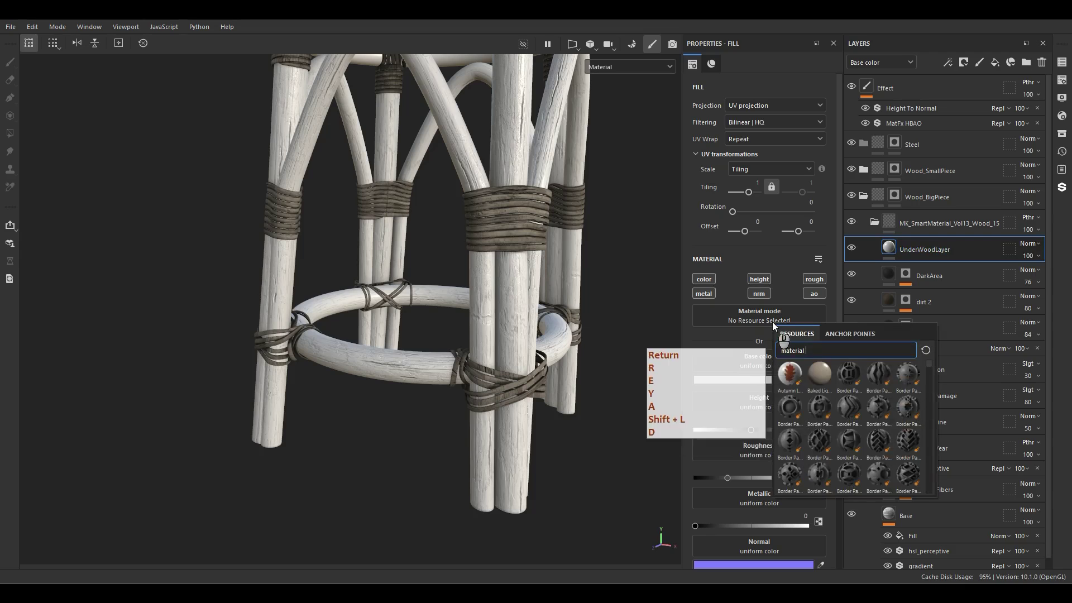
{"action": "type", "text": "wood"}
{"action": "left_click", "coordinate": [792, 409]}
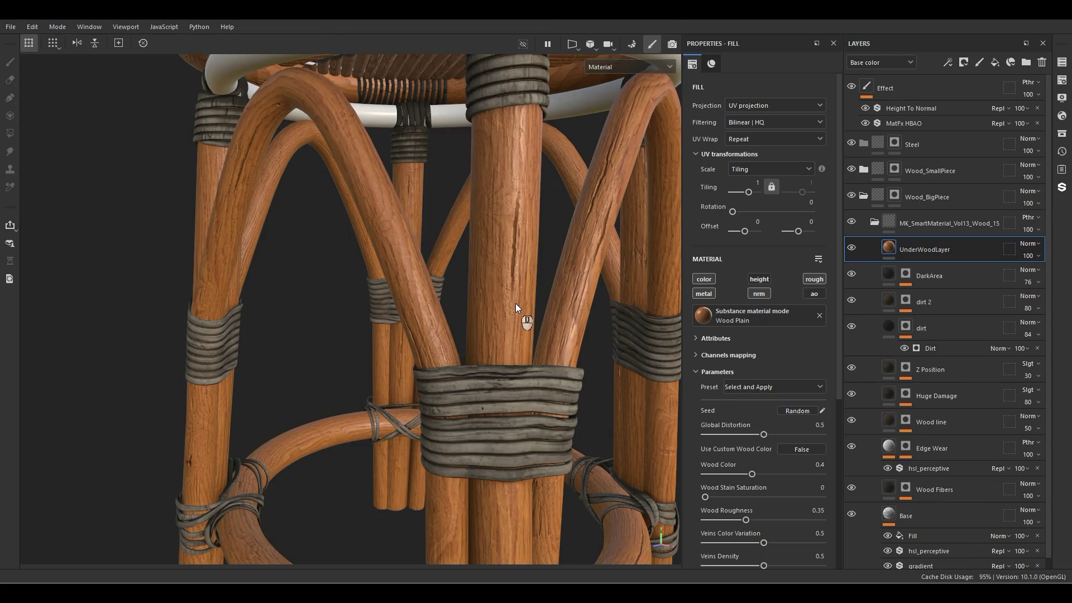
{"action": "scroll", "coordinate": [941, 299], "scroll_direction": "down", "scroll_amount": 1}
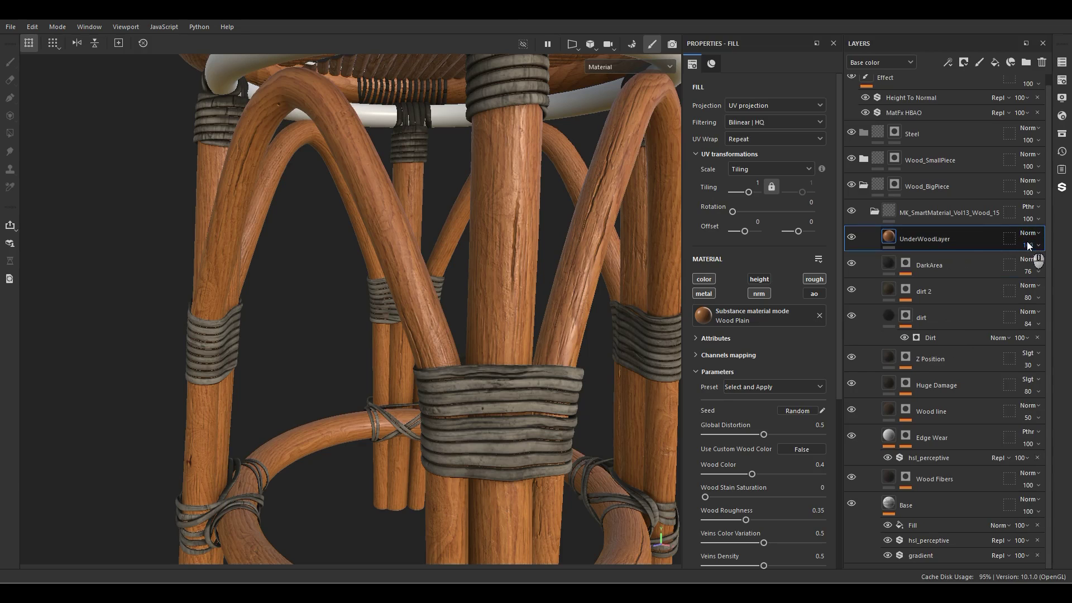
{"action": "left_click", "coordinate": [758, 279]}
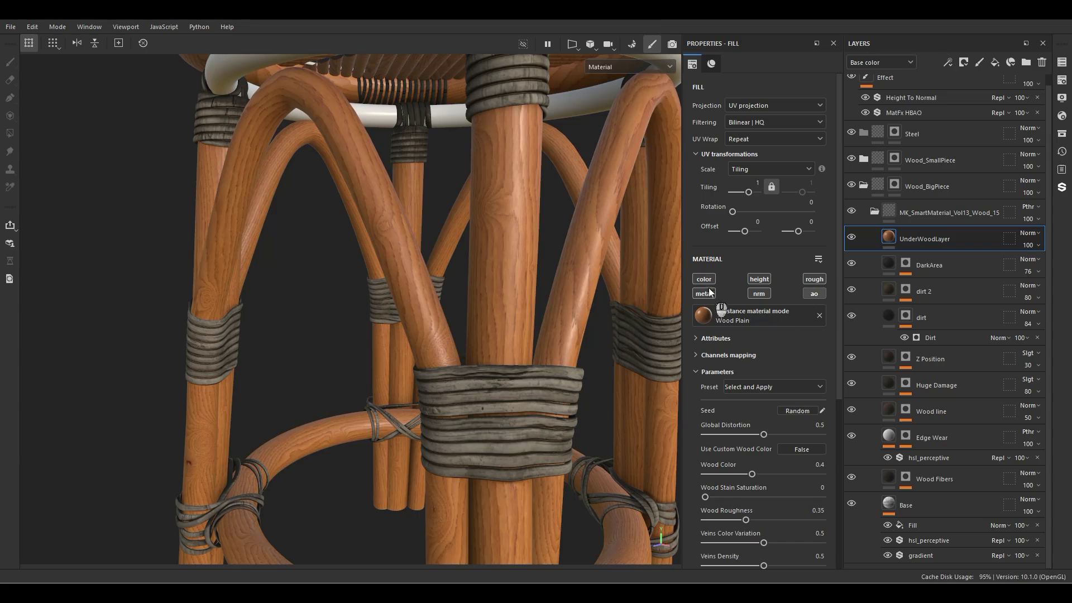
{"action": "left_click", "coordinate": [820, 292]}
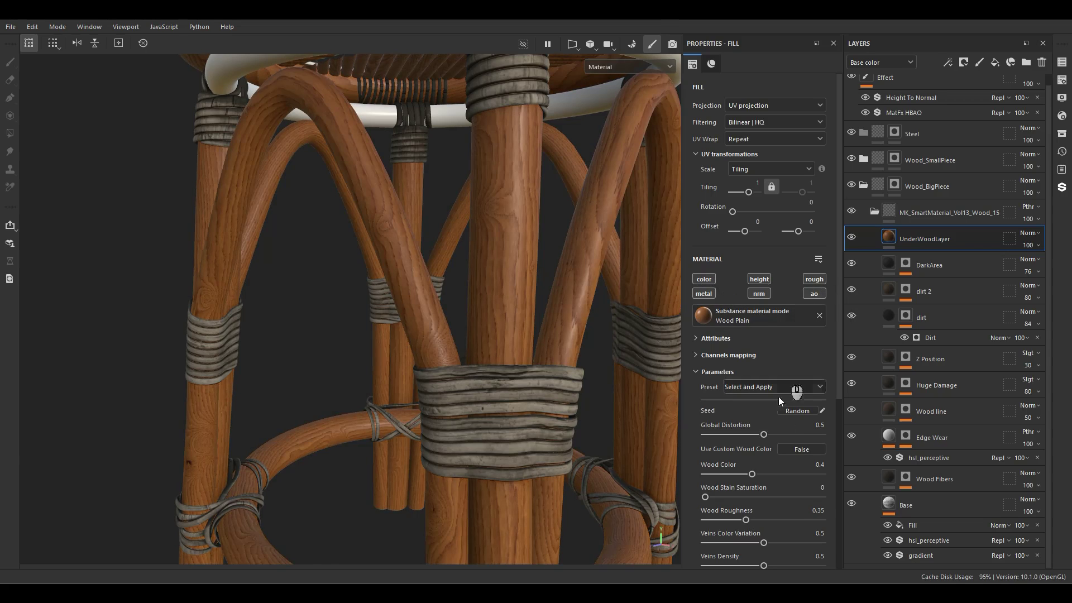
Set the UV tiling of UnderWoodLayer to 3
{"action": "scroll", "coordinate": [781, 390], "scroll_direction": "down", "scroll_amount": 5}
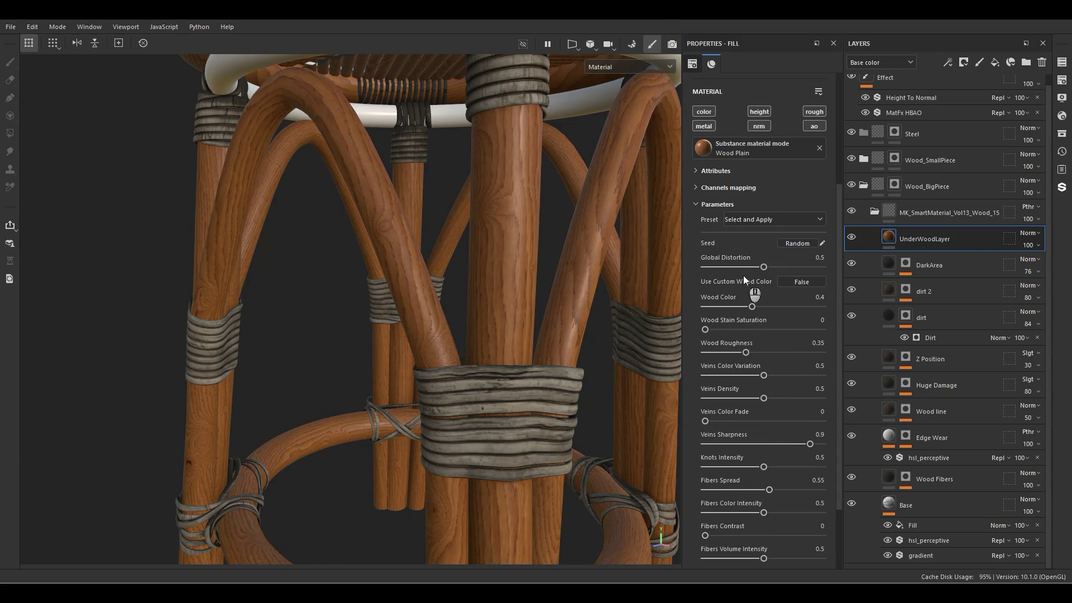
{"action": "scroll", "coordinate": [738, 288], "scroll_direction": "down", "scroll_amount": 2}
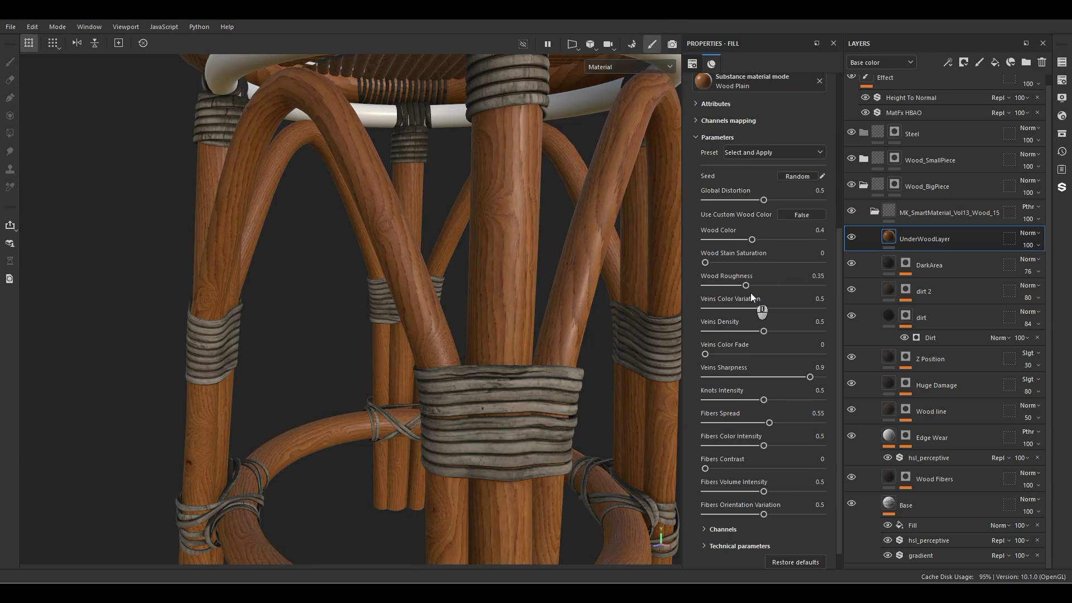
{"action": "scroll", "coordinate": [750, 293], "scroll_direction": "up", "scroll_amount": 7}
{"action": "left_click", "coordinate": [748, 184]}
{"action": "type", "text": "3"}
{"action": "key", "text": "Return"}
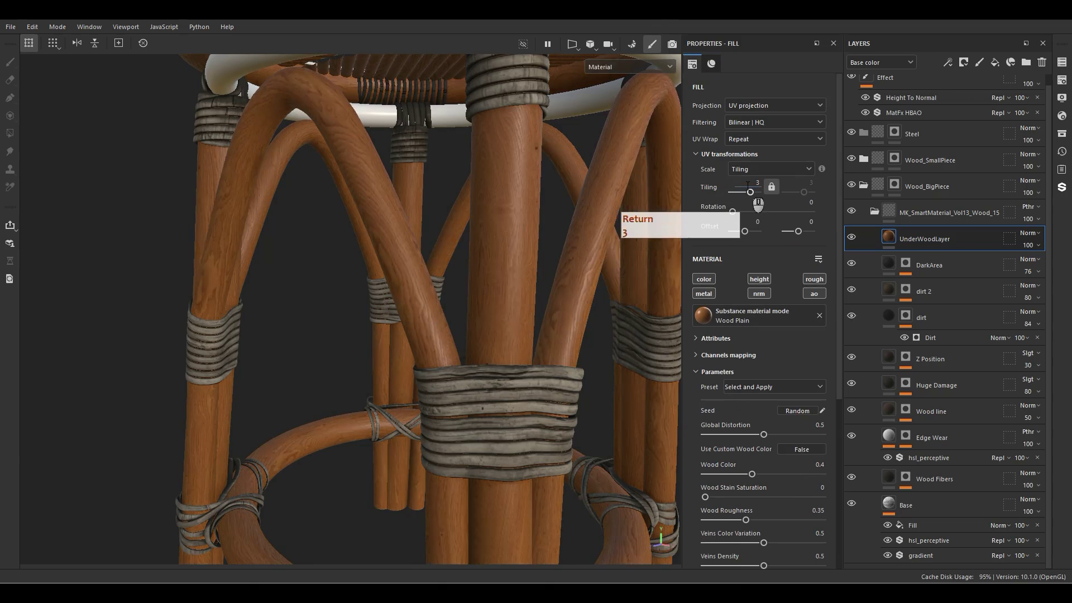
{"action": "left_click_drag", "start_coordinate": [593, 360], "coordinate": [583, 304], "text": "alt"}
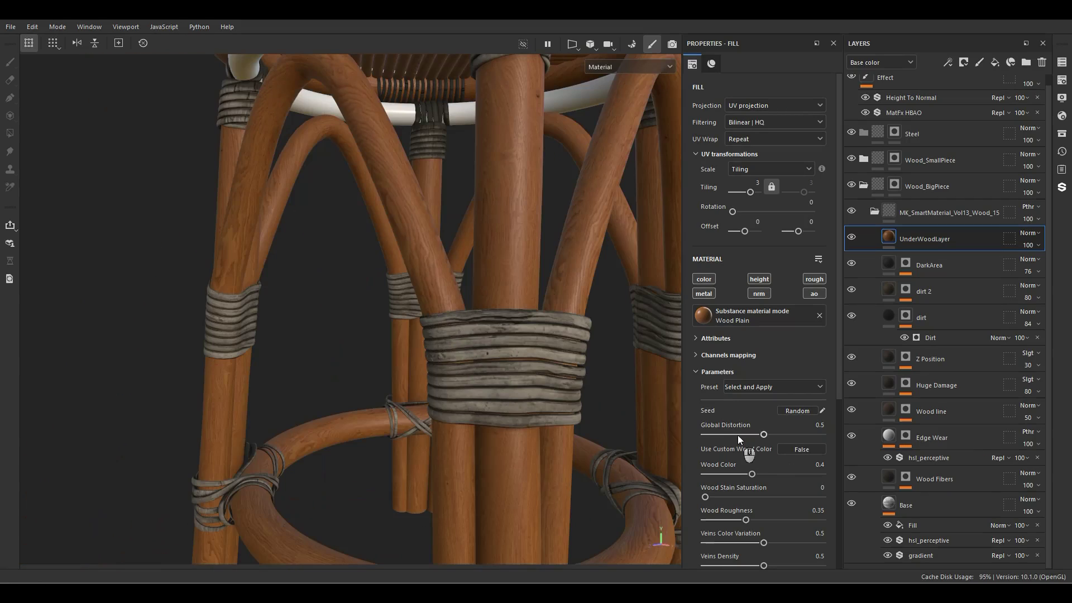
Set Wood Plain's Global Distortion to 0.21 and Wood Color to 0.22
{"action": "left_click_drag", "start_coordinate": [724, 435], "coordinate": [730, 435]}
{"action": "left_click", "coordinate": [730, 473]}
{"action": "left_click_drag", "start_coordinate": [555, 471], "coordinate": [645, 452], "text": "alt"}
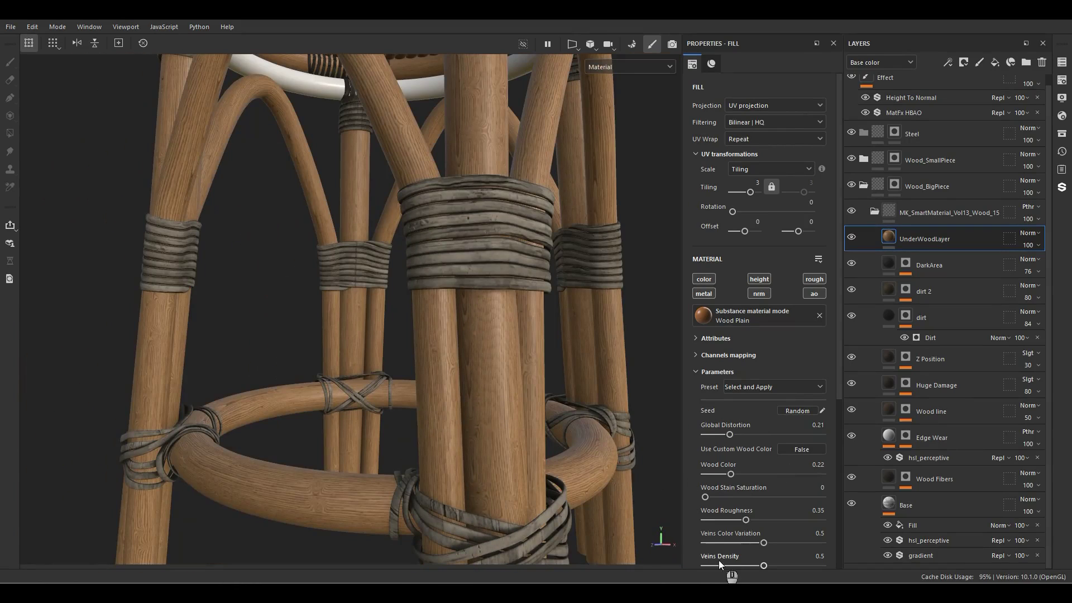
Set Wood Plain's Veins Density to 0.22 and Veins Color Fade to 0.54
{"action": "scroll", "coordinate": [712, 560], "scroll_direction": "down", "scroll_amount": 2}
{"action": "left_click_drag", "start_coordinate": [746, 501], "coordinate": [729, 498]}
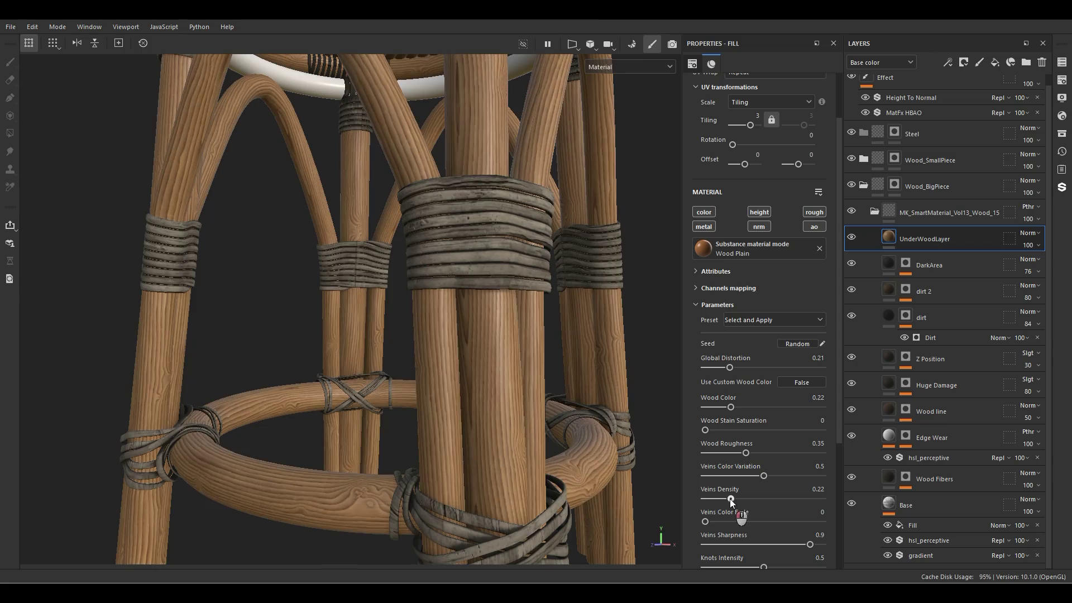
{"action": "scroll", "coordinate": [708, 422], "scroll_direction": "down", "scroll_amount": 3}
{"action": "left_click_drag", "start_coordinate": [705, 421], "coordinate": [715, 417]}
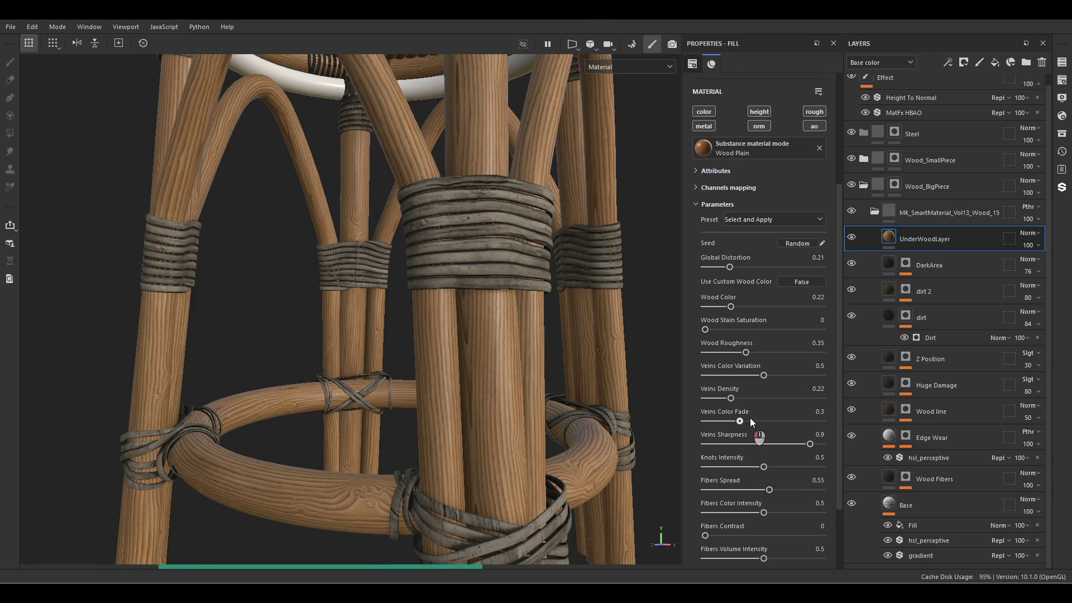
{"action": "scroll", "coordinate": [505, 446], "scroll_direction": "up", "scroll_amount": 5}
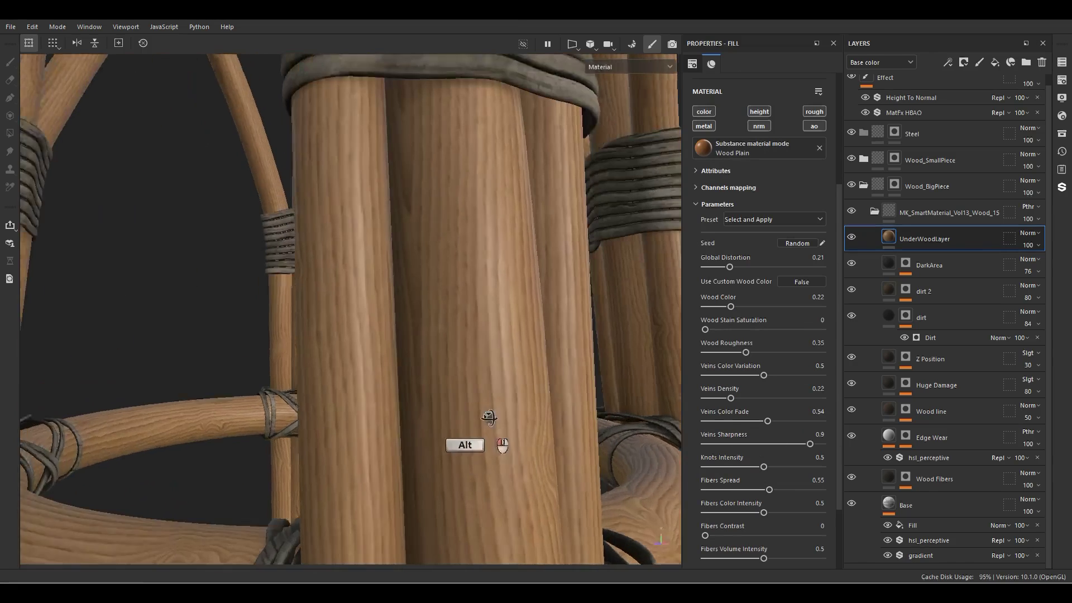
{"action": "key", "text": "ctrl+z"}
{"action": "key", "text": "ctrl+z"}
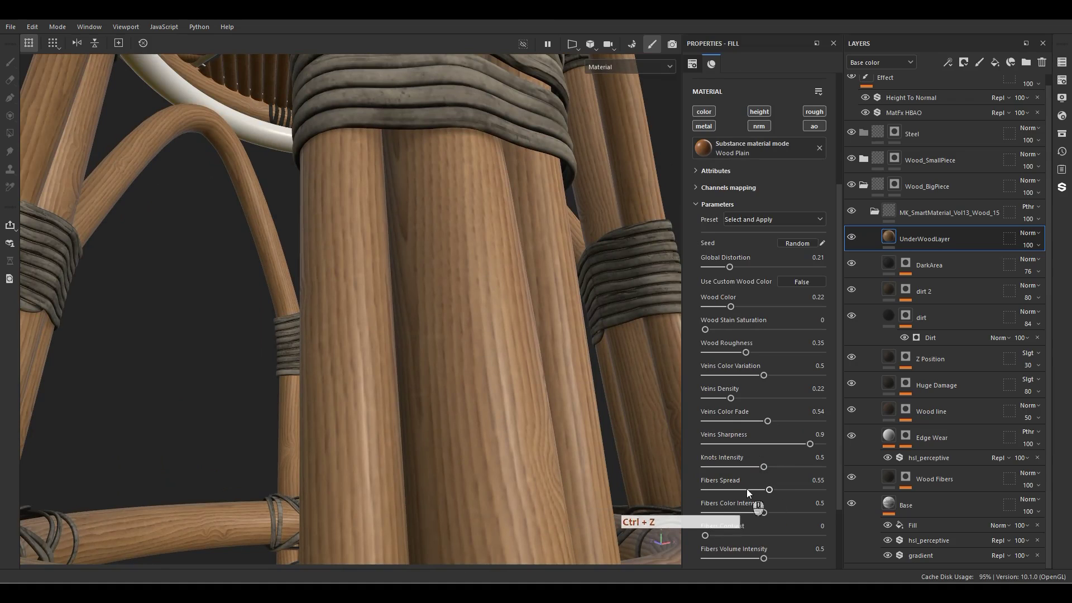
Set Wood Plain's Fibers Spread to 0.27 and check the grain on the whole stool
{"action": "left_click_drag", "start_coordinate": [759, 489], "coordinate": [737, 490]}
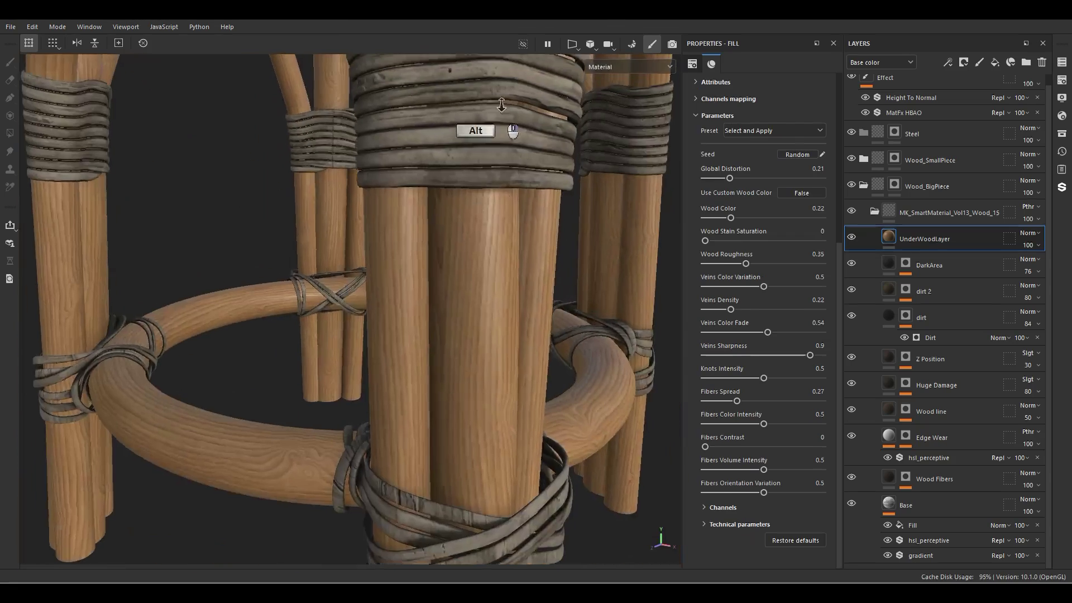
{"action": "middle_click_drag", "start_coordinate": [500, 109], "coordinate": [483, 413], "text": "alt"}
{"action": "left_click_drag", "start_coordinate": [483, 413], "coordinate": [447, 402], "text": "alt"}
{"action": "scroll", "coordinate": [458, 368], "scroll_direction": "down", "scroll_amount": 3}
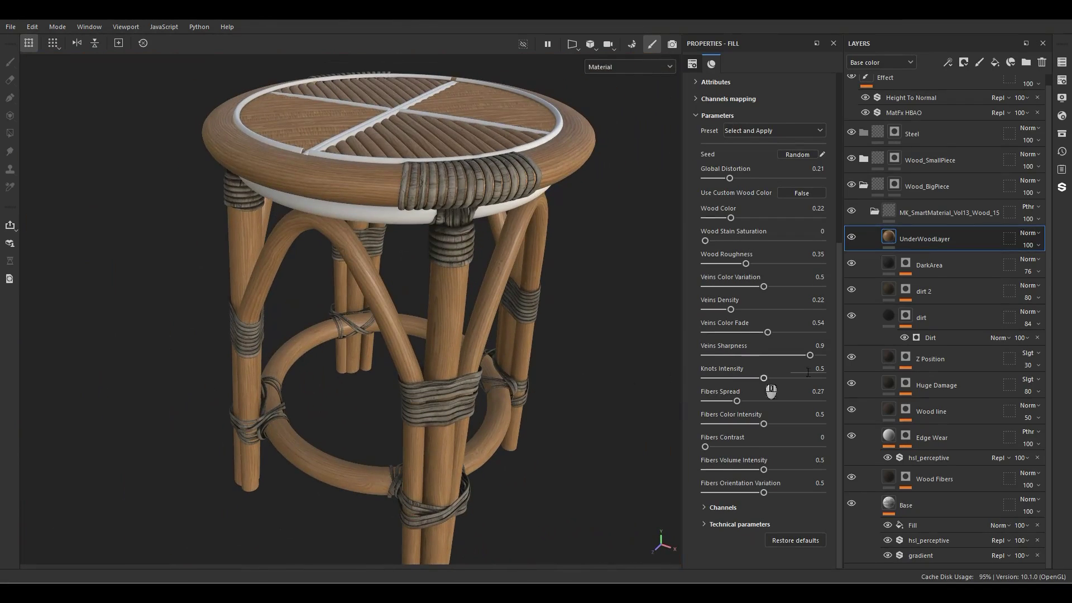
Add a black mask to UnderWoodLayer and a paint effect on that mask
{"action": "right_click", "coordinate": [923, 243]}
{"action": "left_click", "coordinate": [945, 29]}
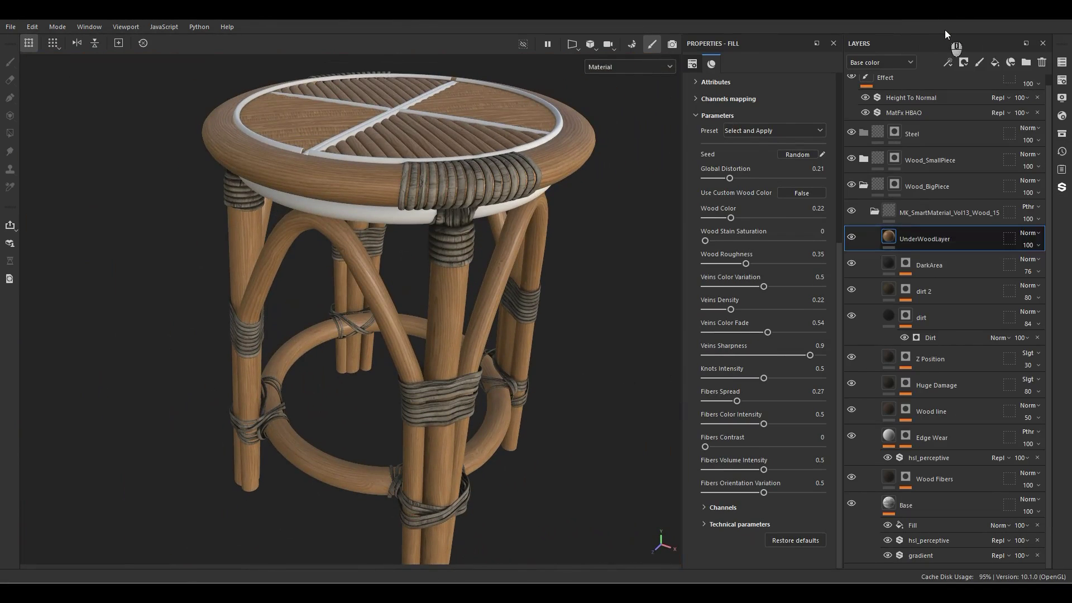
{"action": "right_click", "coordinate": [902, 236]}
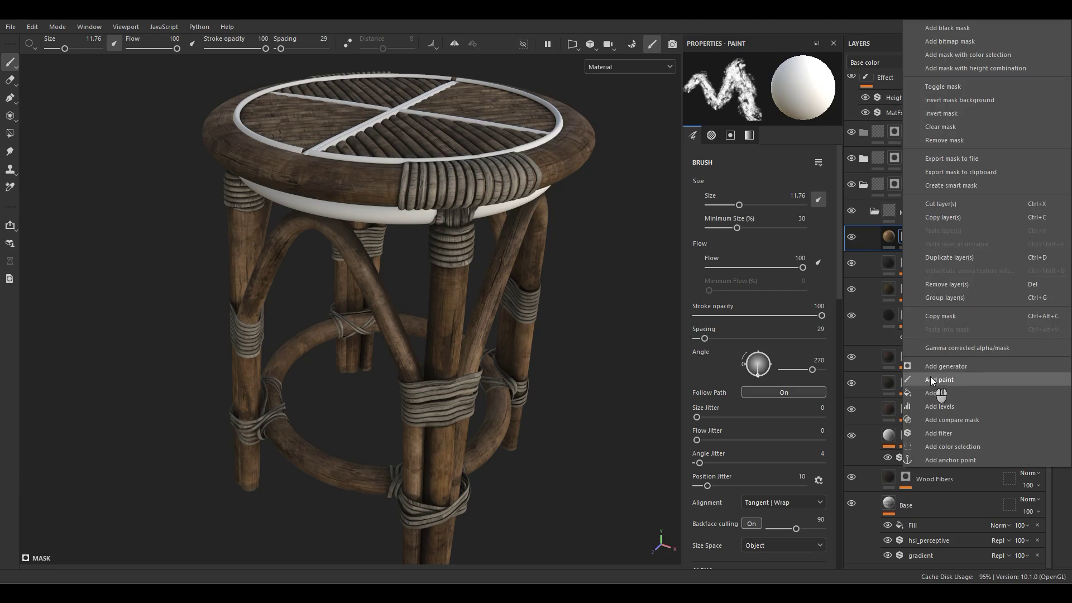
{"action": "left_click", "coordinate": [920, 335]}
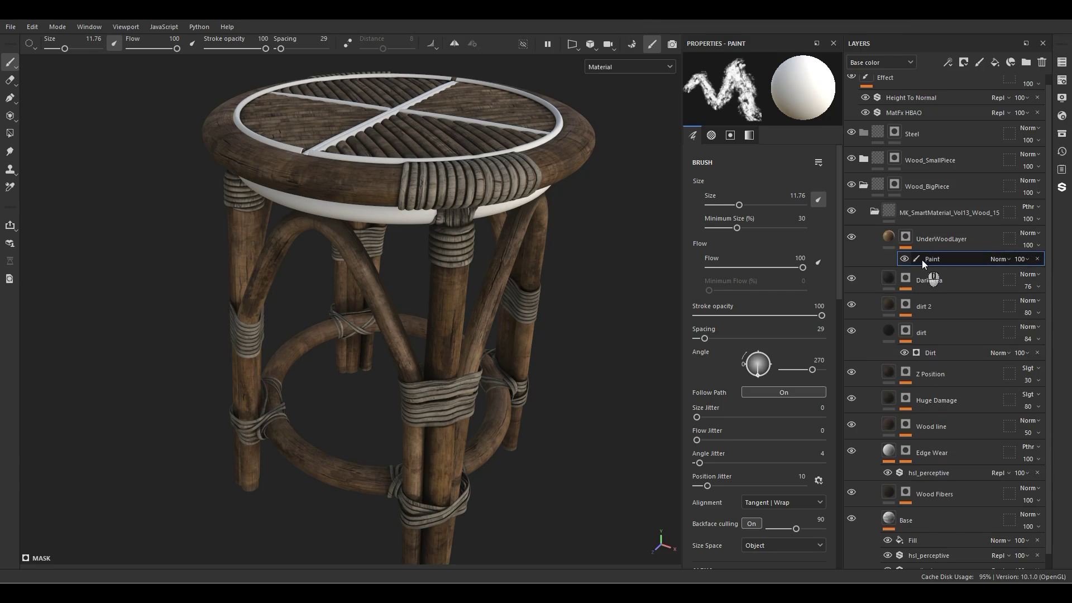
Paint a worn patch into the UnderWoodLayer mask on the front leg above the middle wrapping
{"action": "scroll", "coordinate": [455, 394], "scroll_direction": "up", "scroll_amount": 5}
{"action": "left_click_drag", "start_coordinate": [445, 377], "coordinate": [431, 324], "text": "alt"}
{"action": "right_click_drag", "start_coordinate": [431, 325], "coordinate": [446, 312], "text": "alt"}
{"action": "middle_click_drag", "start_coordinate": [446, 312], "coordinate": [445, 343], "text": "alt"}
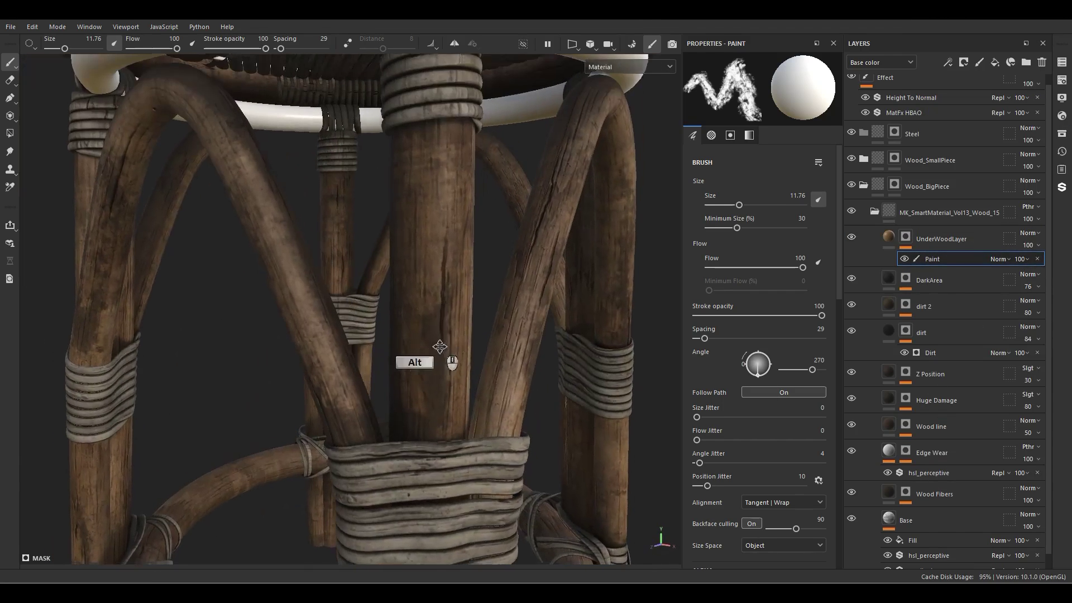
{"action": "left_click_drag", "start_coordinate": [438, 288], "coordinate": [433, 357]}
{"action": "scroll", "coordinate": [450, 331], "scroll_direction": "up", "scroll_amount": 3}
{"action": "mouse_move", "coordinate": [434, 320]}
{"action": "left_mouse_down", "text": "alt"}
{"action": "mouse_move", "coordinate": [451, 331]}
{"action": "mouse_move", "coordinate": [390, 331]}
{"action": "mouse_move", "coordinate": [390, 358]}
{"action": "left_mouse_up", "text": "alt"}
{"action": "key", "text": "ctrl+z"}
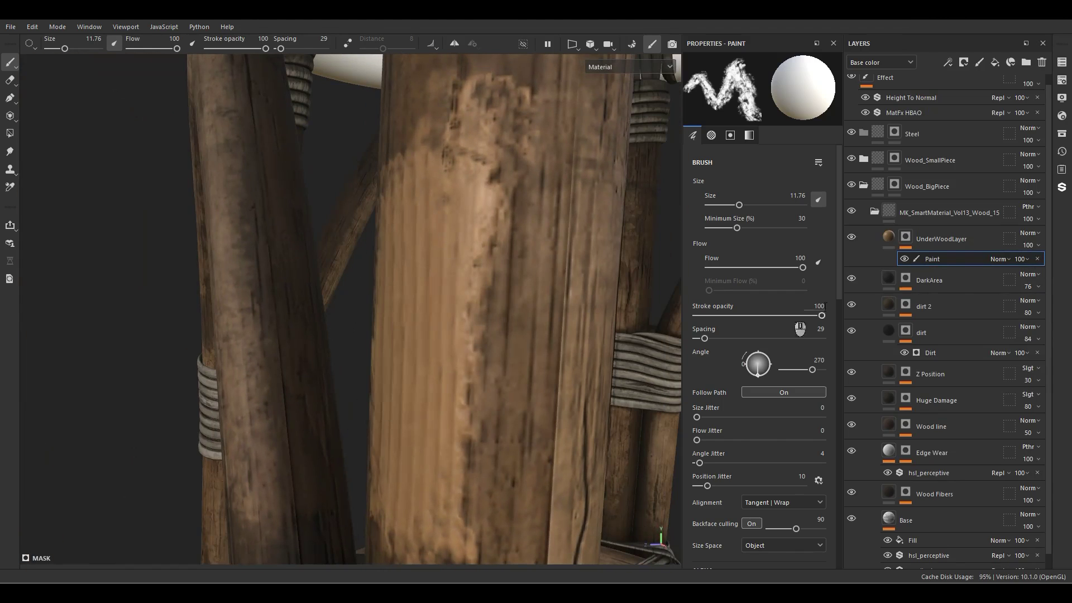
Add a fill effect to UnderWoodLayer's content with only the height channel enabled
{"action": "left_click", "coordinate": [888, 239]}
{"action": "key", "text": "ctrl+z"}
{"action": "right_click", "coordinate": [887, 241]}
{"action": "left_click", "coordinate": [915, 535]}
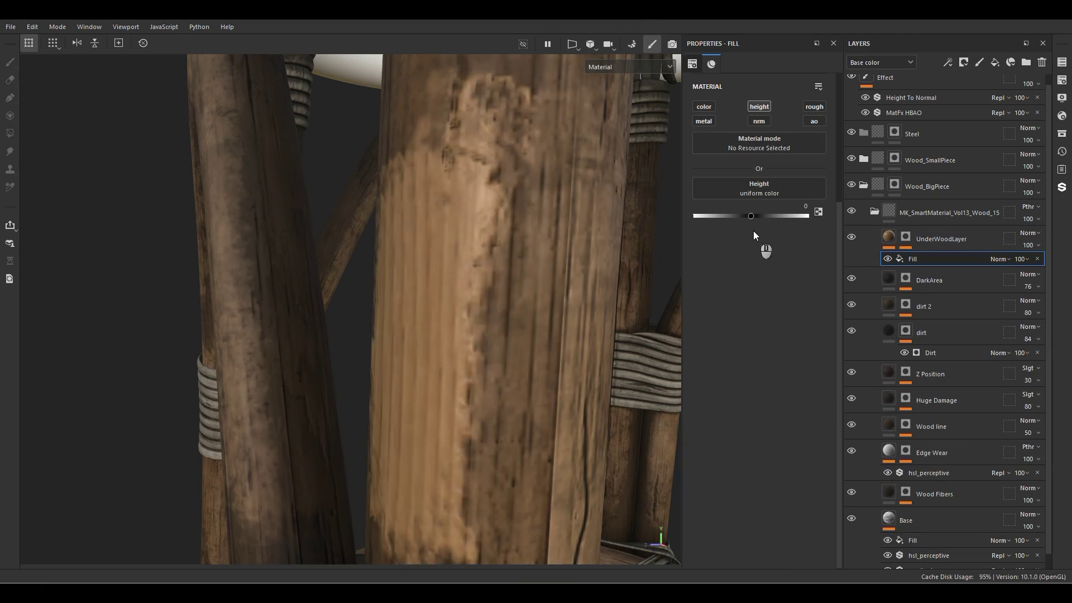
Set the fill effect's height to -0.1 so the painted patch is recessed into the leg
{"action": "left_click_drag", "start_coordinate": [749, 216], "coordinate": [765, 215]}
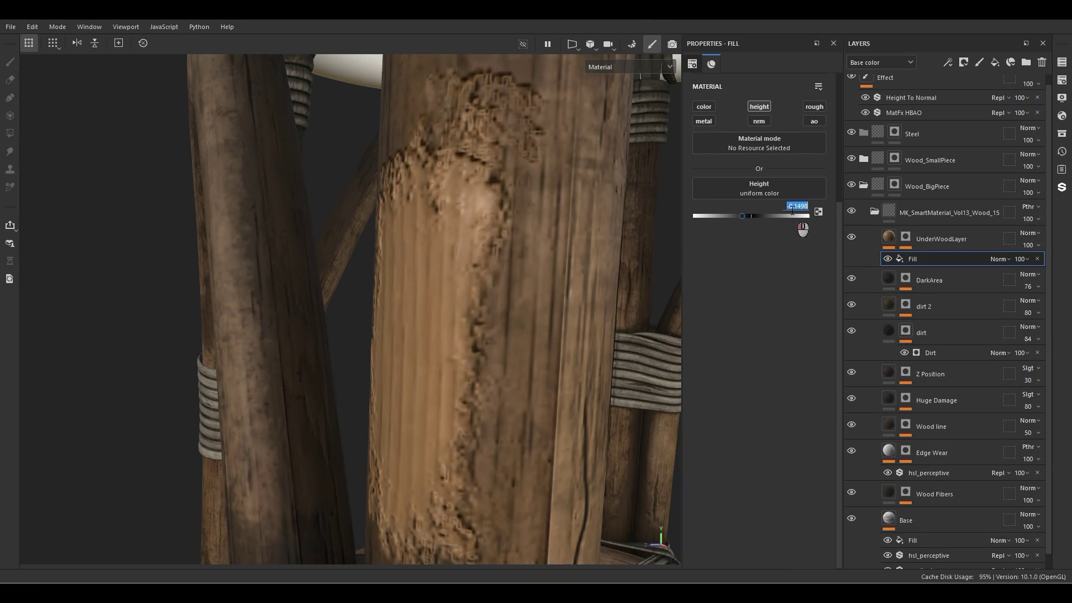
{"action": "left_click", "coordinate": [792, 210]}
{"action": "key", "text": "KP_Multiply"}
{"action": "type", "text": "."}
{"action": "type", "text": "-.1"}
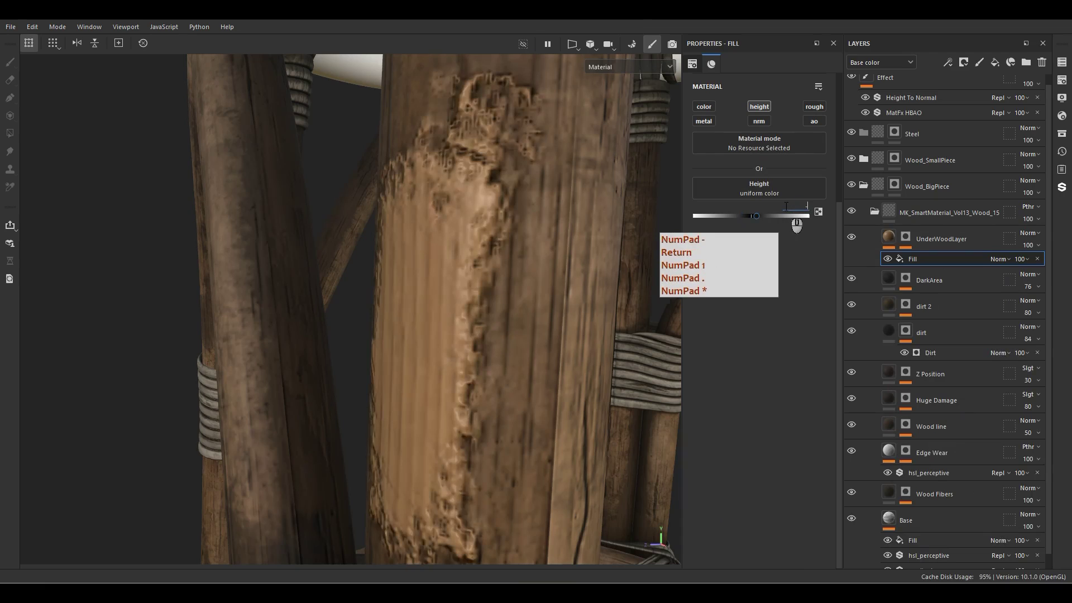
{"action": "key", "text": "Return"}
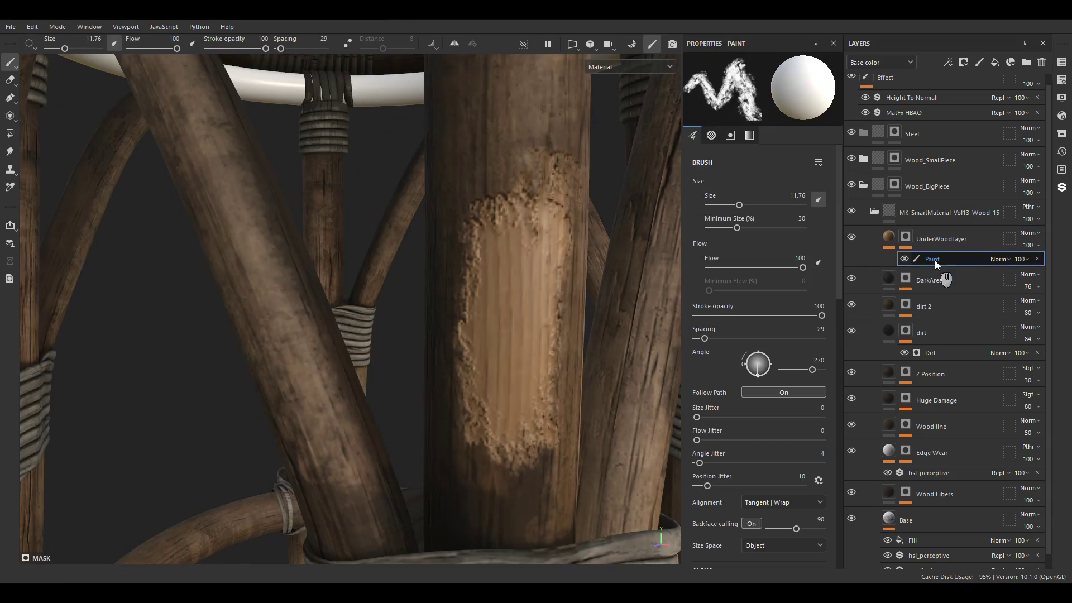
Add an anchor point to the UnderWoodLayer mask and create a fill layer named BorderEffect above that layer
{"action": "right_click", "coordinate": [927, 259]}
{"action": "left_click", "coordinate": [956, 510]}
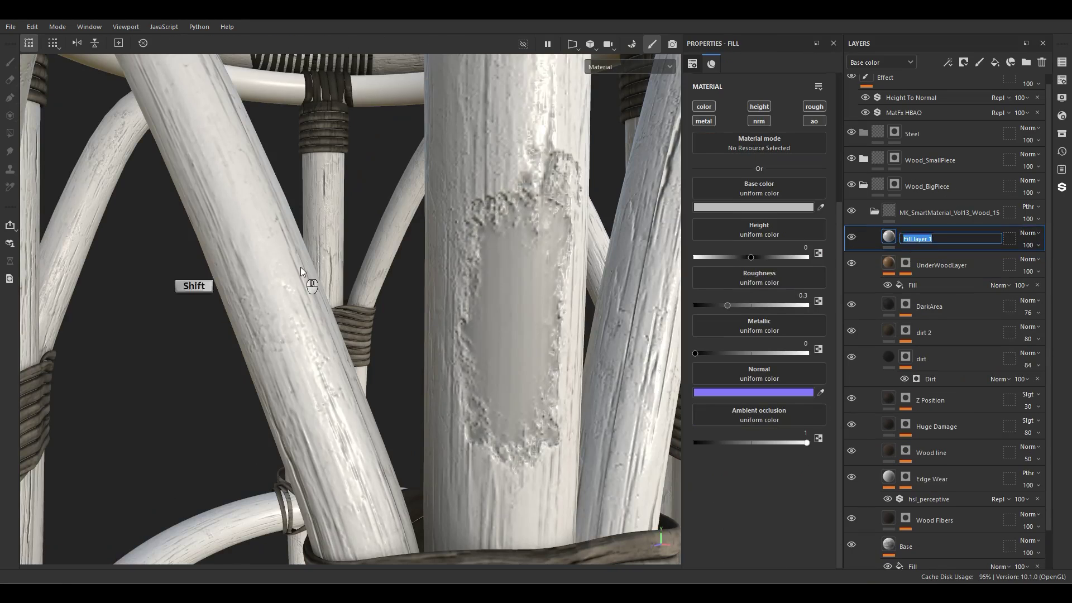
{"action": "type", "text": "borderEffect"}
{"action": "key", "text": "Return"}
Give BorderEffect a black mask containing a fill that references the UnderWoodLayer mask anchor point
{"action": "right_click", "coordinate": [929, 242]}
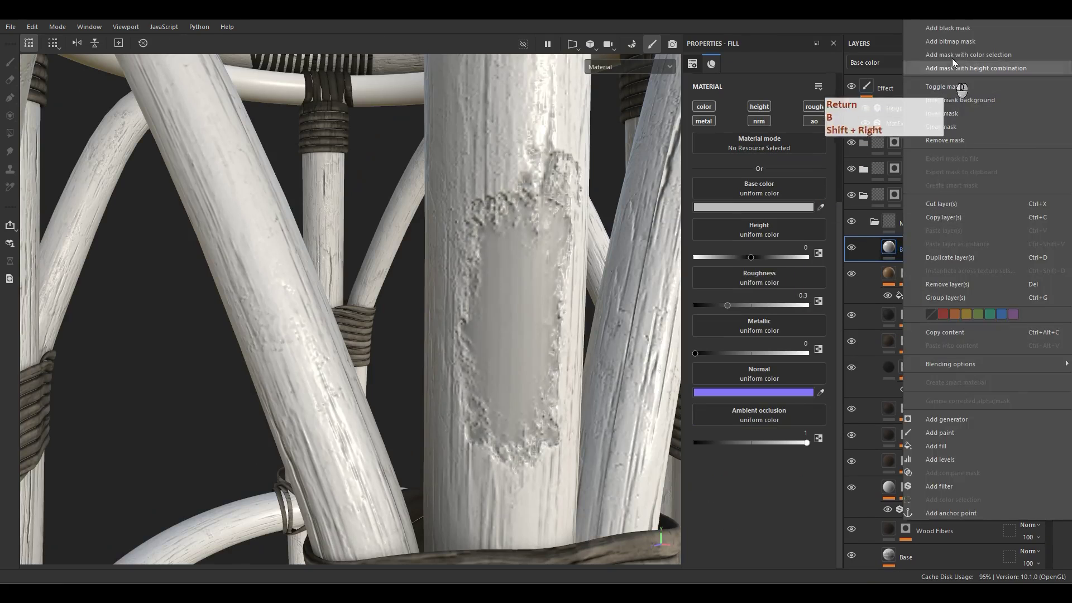
{"action": "left_click", "coordinate": [946, 28]}
{"action": "right_click", "coordinate": [903, 250]}
{"action": "left_click", "coordinate": [935, 393]}
{"action": "left_click", "coordinate": [777, 113]}
{"action": "left_click", "coordinate": [817, 157]}
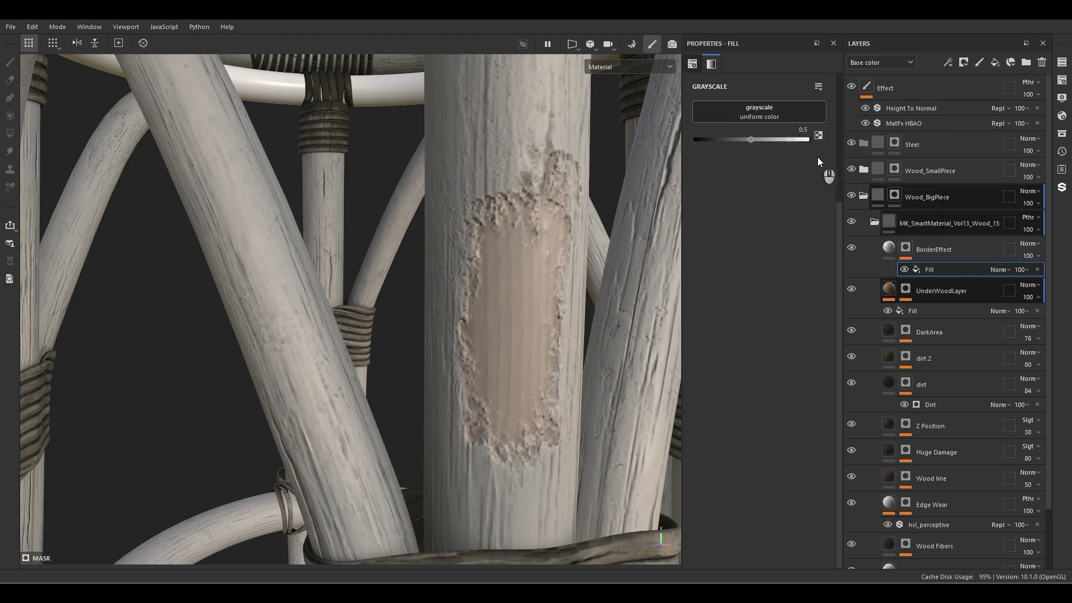
Duplicate the anchor fill in the BorderEffect mask and set the upper copy's blending mode to Subtract
{"action": "key", "text": "ctrl+d"}
{"action": "left_click", "coordinate": [1001, 272]}
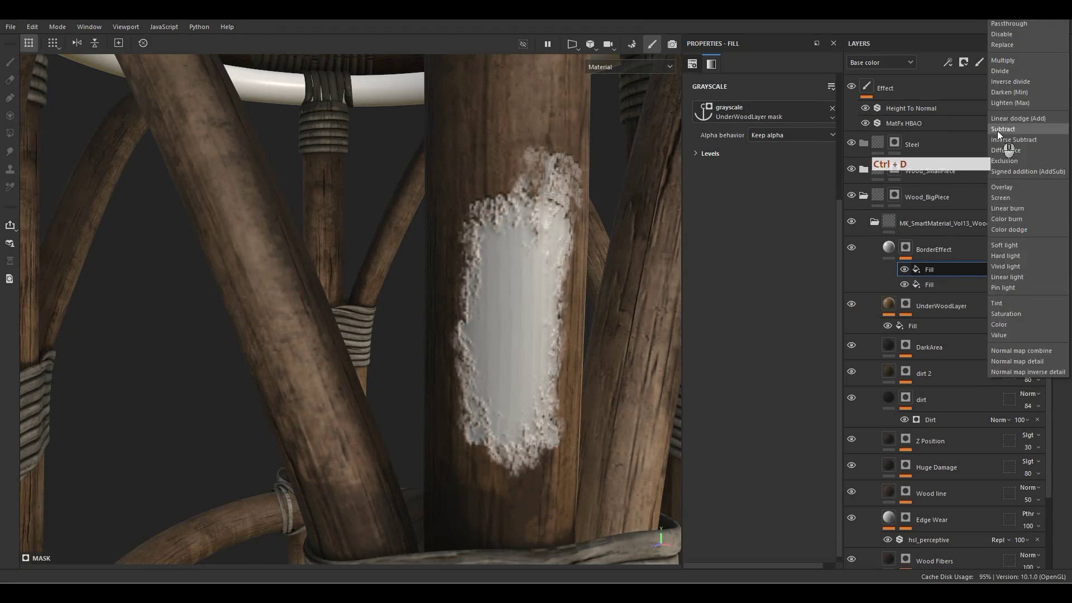
{"action": "left_click", "coordinate": [997, 131]}
Add a Blur filter between the two fills in the BorderEffect mask with an intensity of 2.88
{"action": "right_click", "coordinate": [939, 281]}
{"action": "left_click", "coordinate": [956, 360]}
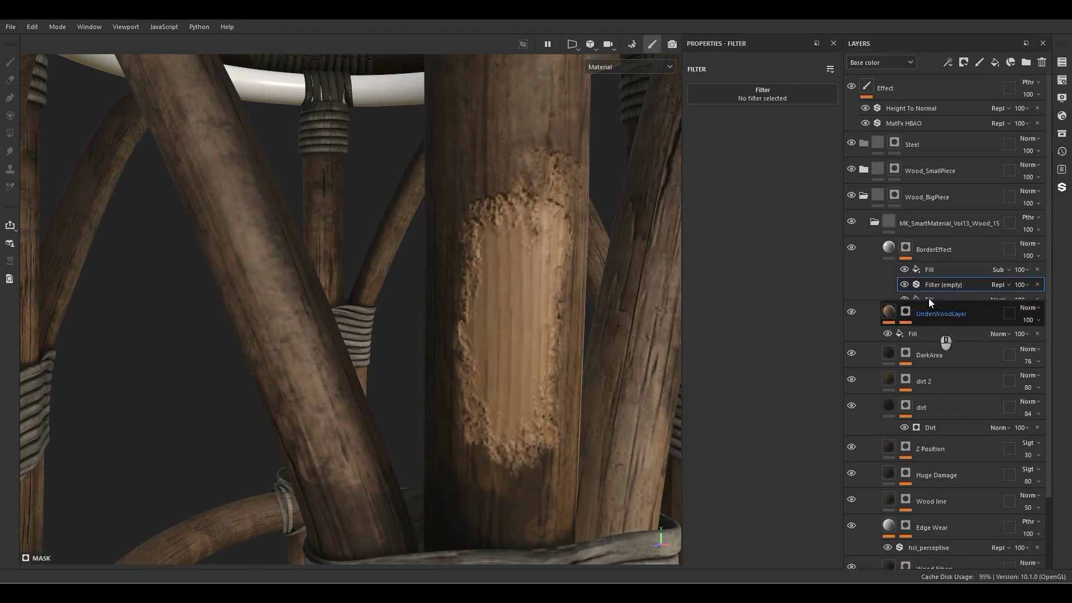
{"action": "left_click", "coordinate": [788, 96]}
{"action": "left_click", "coordinate": [837, 148]}
{"action": "left_click_drag", "start_coordinate": [704, 150], "coordinate": [724, 151]}
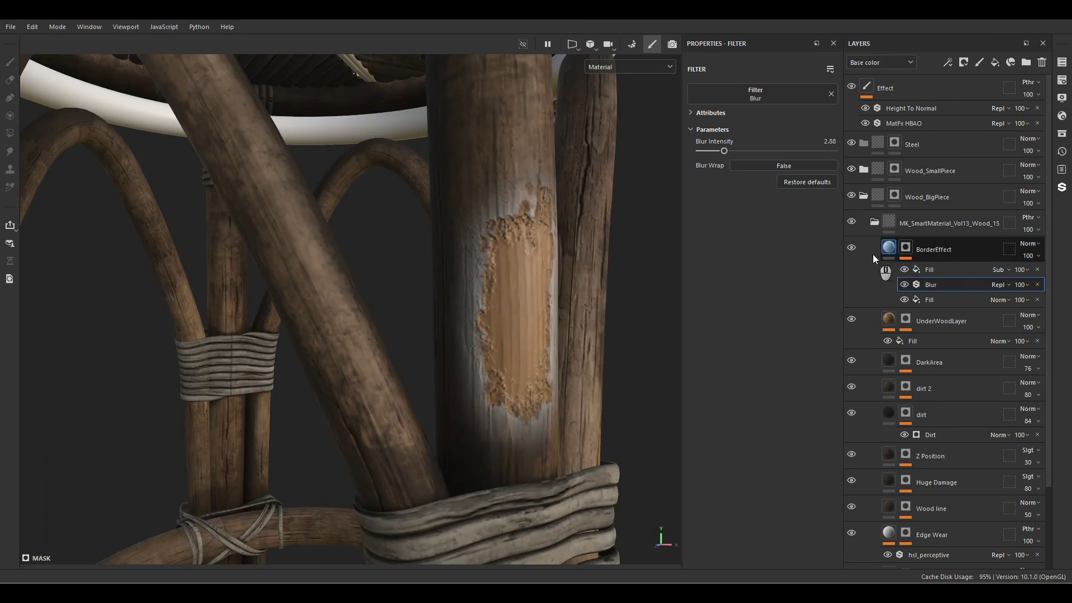
Set the BorderEffect layer's height to 0.05
{"action": "left_click", "coordinate": [873, 254]}
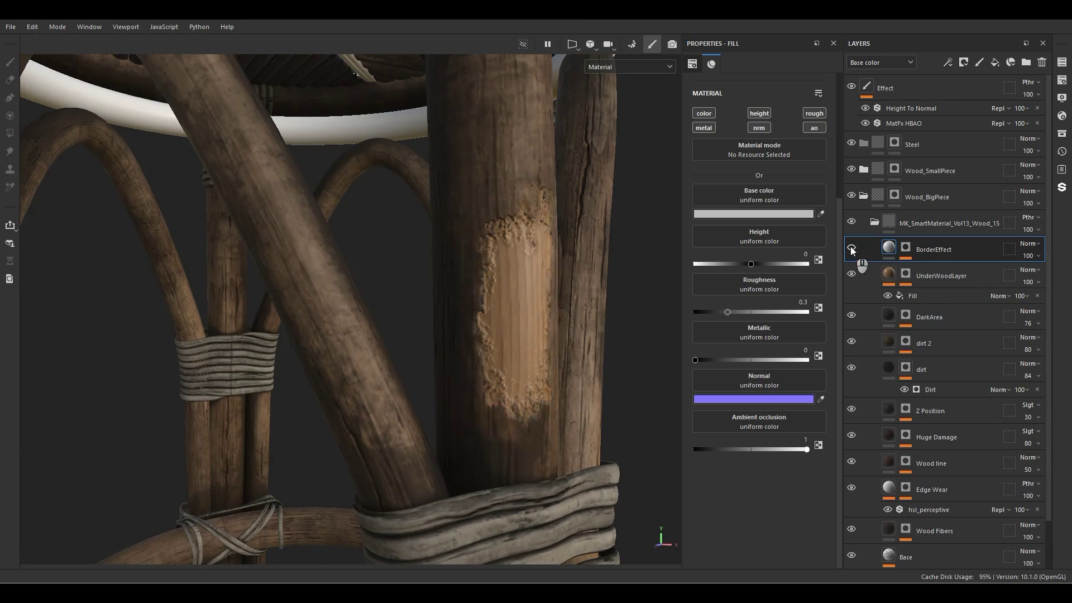
{"action": "scroll", "coordinate": [569, 208], "scroll_direction": "up", "scroll_amount": 5}
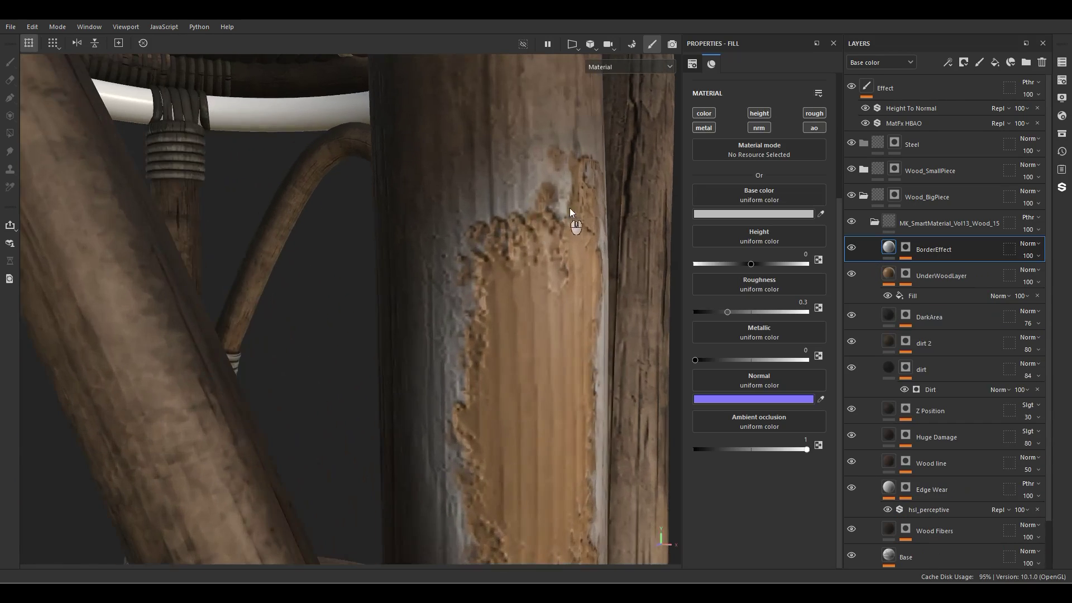
{"action": "left_click_drag", "start_coordinate": [569, 208], "coordinate": [538, 262], "text": "alt"}
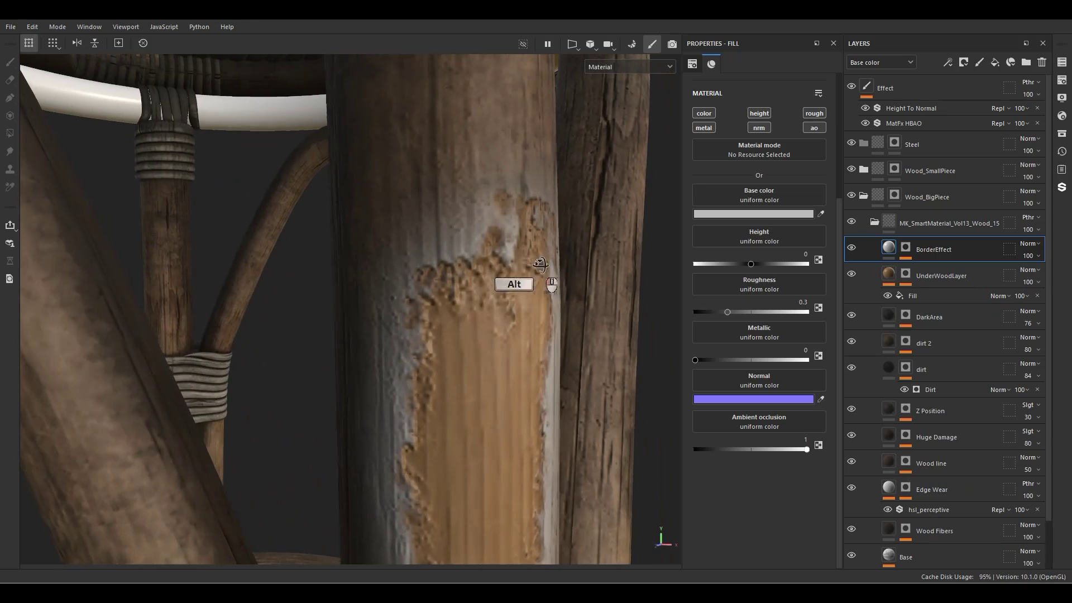
{"action": "left_click_drag", "start_coordinate": [757, 264], "coordinate": [763, 264]}
{"action": "left_click", "coordinate": [796, 257]}
{"action": "type", "text": "0.1"}
{"action": "key", "text": "Return"}
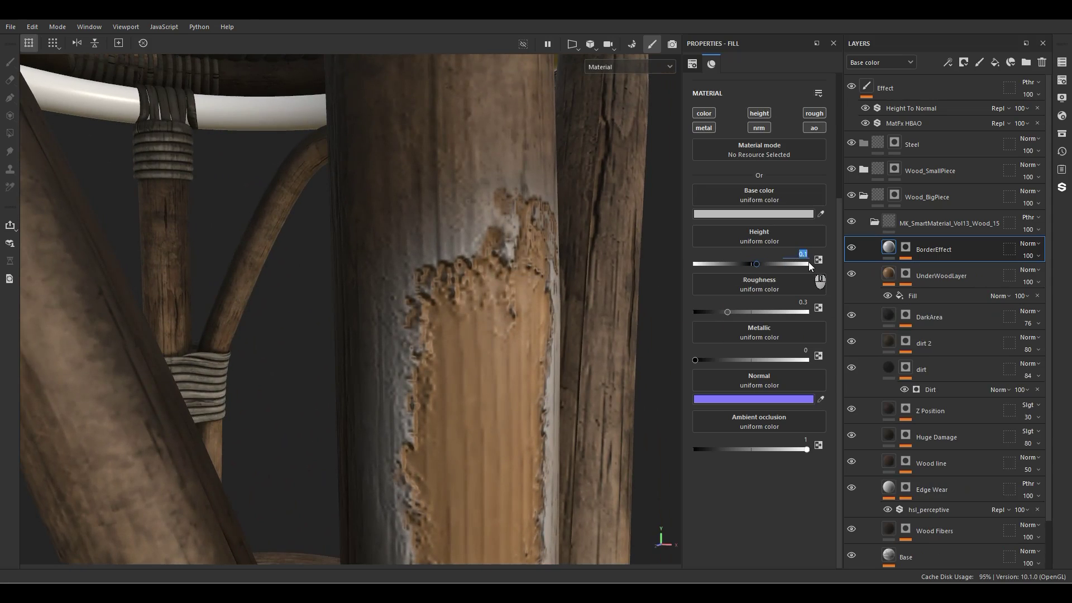
{"action": "type", "text": "0.05"}
{"action": "key", "text": "Return"}
Set BorderEffect's roughness to 1 and turn off its metal, nrm and ao channels
{"action": "double_click", "coordinate": [802, 302]}
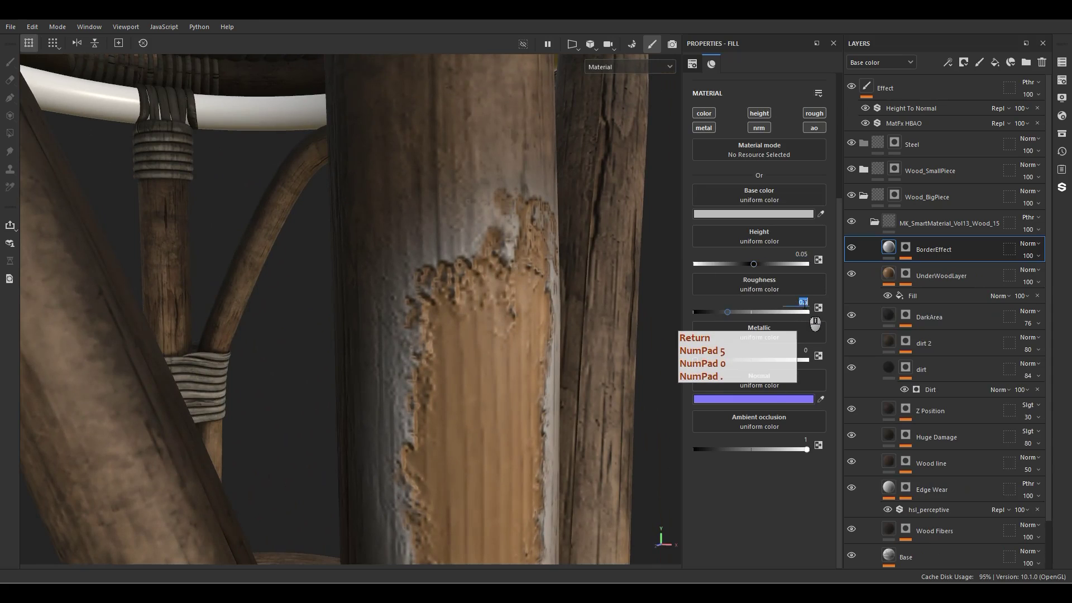
{"action": "type", "text": "1"}
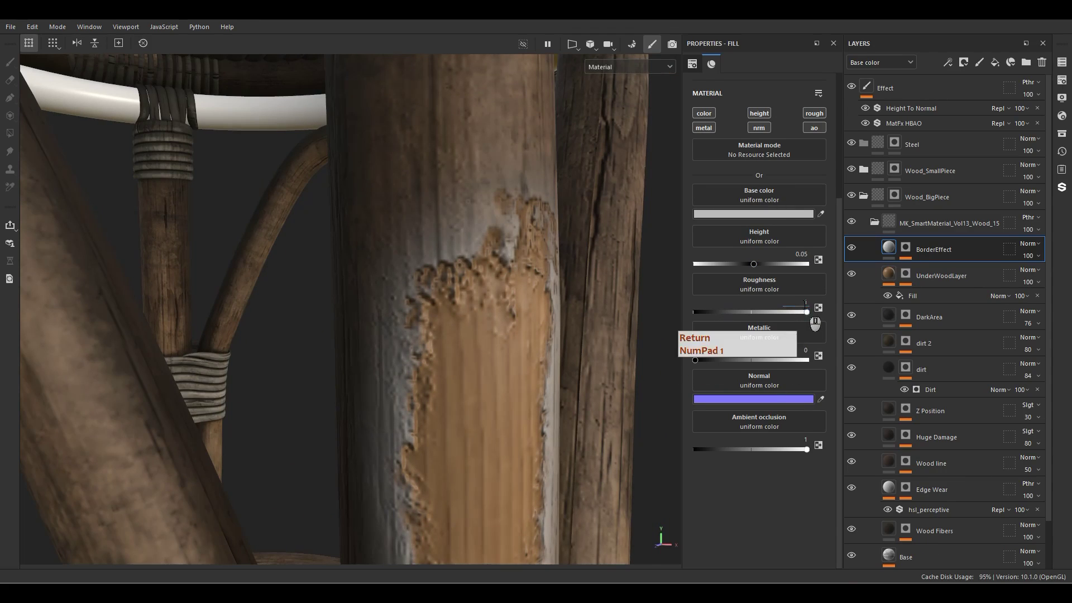
{"action": "left_click", "coordinate": [753, 128]}
{"action": "left_click", "coordinate": [807, 129]}
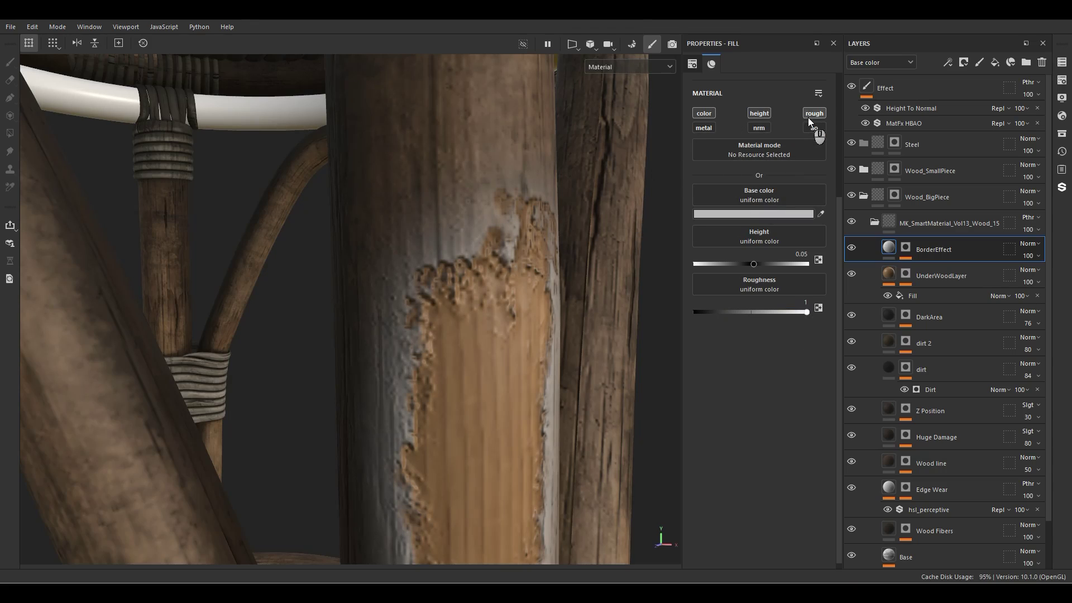
Make BorderEffect's base color white (FFFFFF) and set the layer's blending mode to Soft light
{"action": "left_click", "coordinate": [747, 214]}
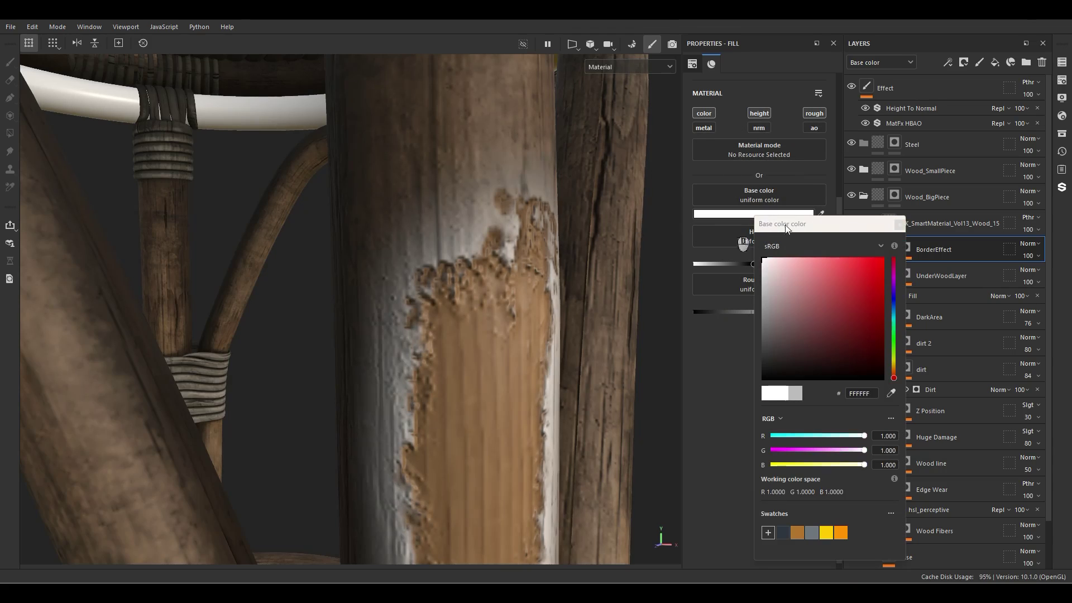
{"action": "left_click", "coordinate": [901, 225]}
{"action": "left_click", "coordinate": [1027, 244]}
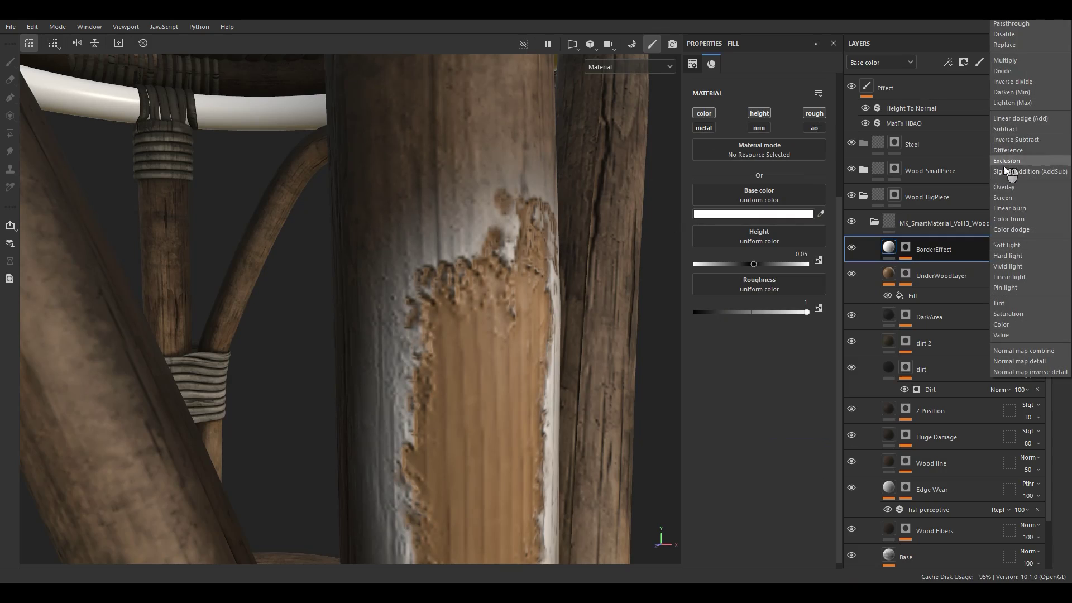
{"action": "left_click", "coordinate": [1011, 245]}
Compare the bare-wood patch on the leg with the BorderEffect and UnderWoodLayer layers shown and hidden
{"action": "right_click_drag", "start_coordinate": [512, 171], "coordinate": [450, 68], "text": "alt"}
{"action": "middle_click_drag", "start_coordinate": [516, 335], "coordinate": [534, 356], "text": "alt"}
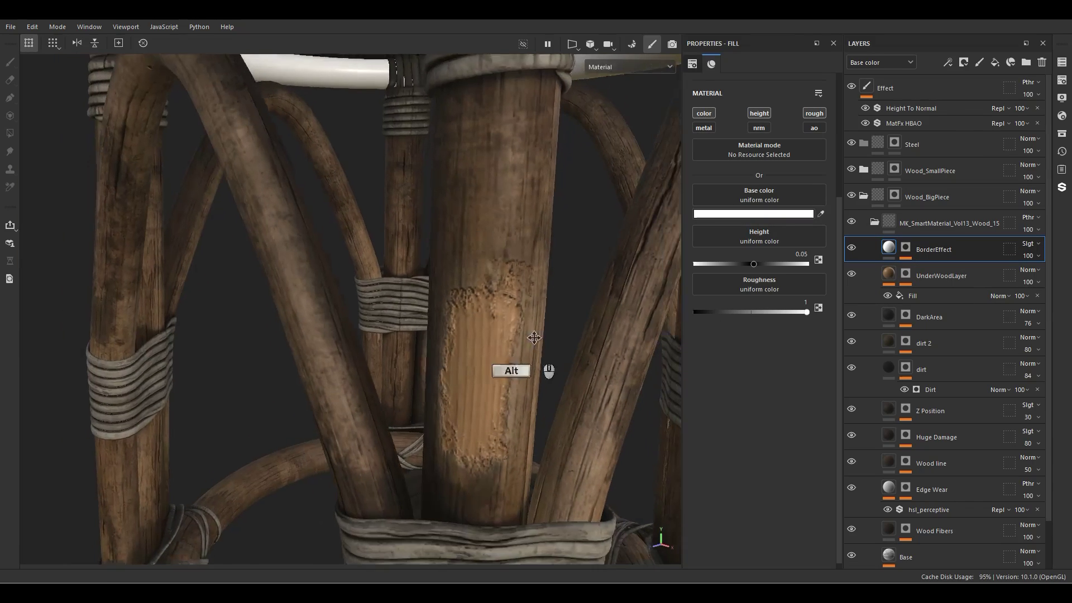
{"action": "left_click_drag", "start_coordinate": [534, 356], "coordinate": [648, 300], "text": "alt"}
{"action": "left_click", "coordinate": [851, 247]}
{"action": "left_click", "coordinate": [850, 274]}
{"action": "left_click", "coordinate": [850, 274]}
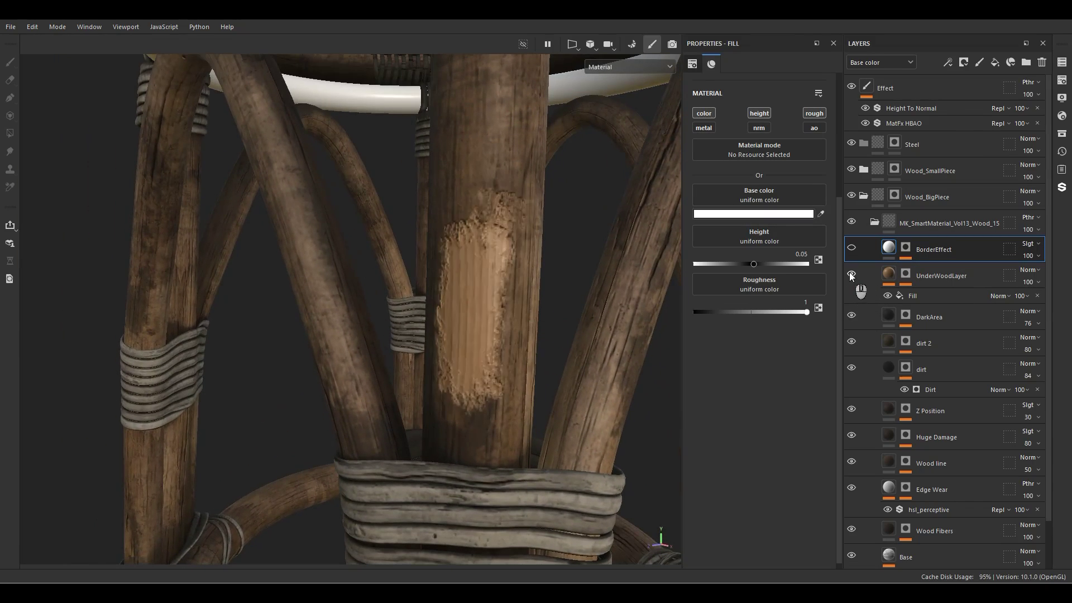
{"action": "left_click", "coordinate": [851, 249]}
{"action": "left_click", "coordinate": [851, 249]}
{"action": "left_click", "coordinate": [851, 248]}
{"action": "left_click", "coordinate": [852, 249]}
{"action": "left_click", "coordinate": [851, 249]}
{"action": "left_click_drag", "start_coordinate": [659, 346], "coordinate": [407, 364], "text": "alt"}
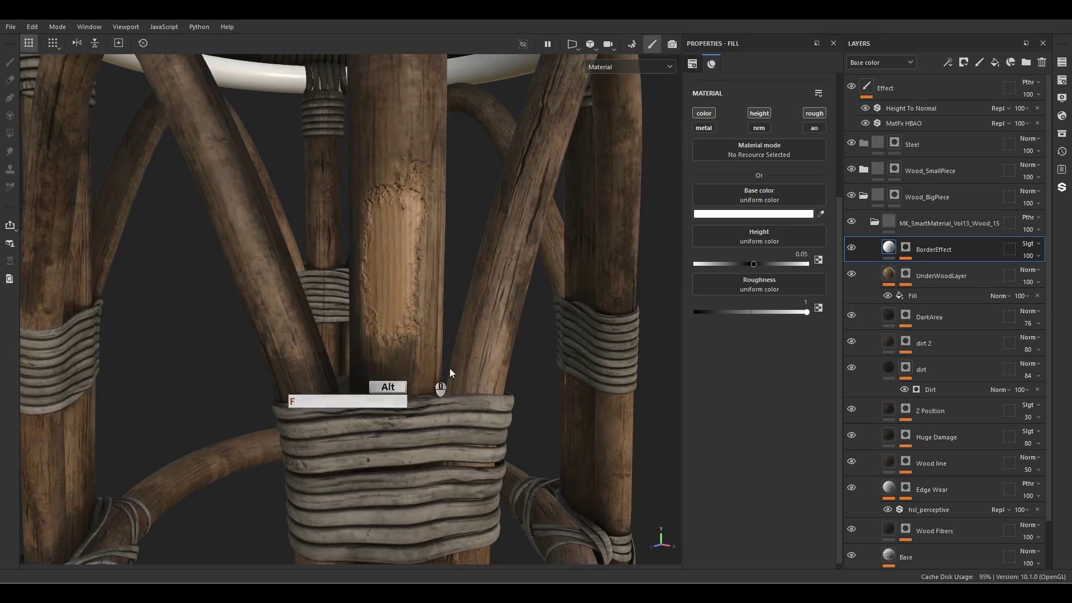
Erase the large bare-wood patch on the leg from the Paint effect in the UnderWoodLayer mask
{"action": "left_click", "coordinate": [905, 275]}
{"action": "left_click", "coordinate": [927, 311]}
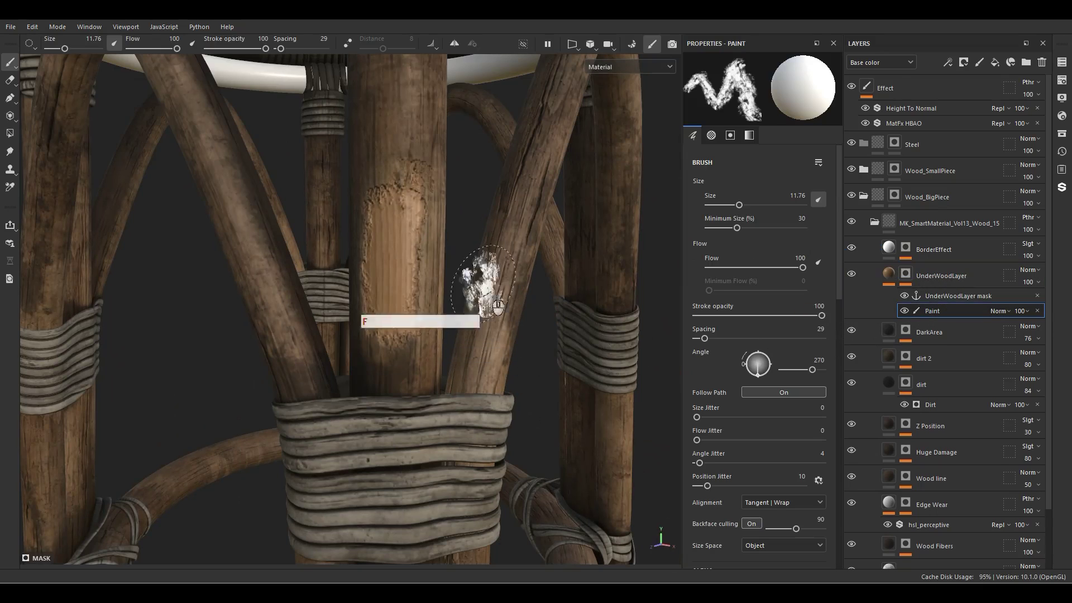
{"action": "key", "text": "2"}
{"action": "mouse_move", "coordinate": [398, 245]}
{"action": "left_mouse_down"}
{"action": "mouse_move", "coordinate": [412, 346]}
{"action": "mouse_move", "coordinate": [377, 182]}
{"action": "mouse_move", "coordinate": [440, 223]}
{"action": "left_mouse_up"}
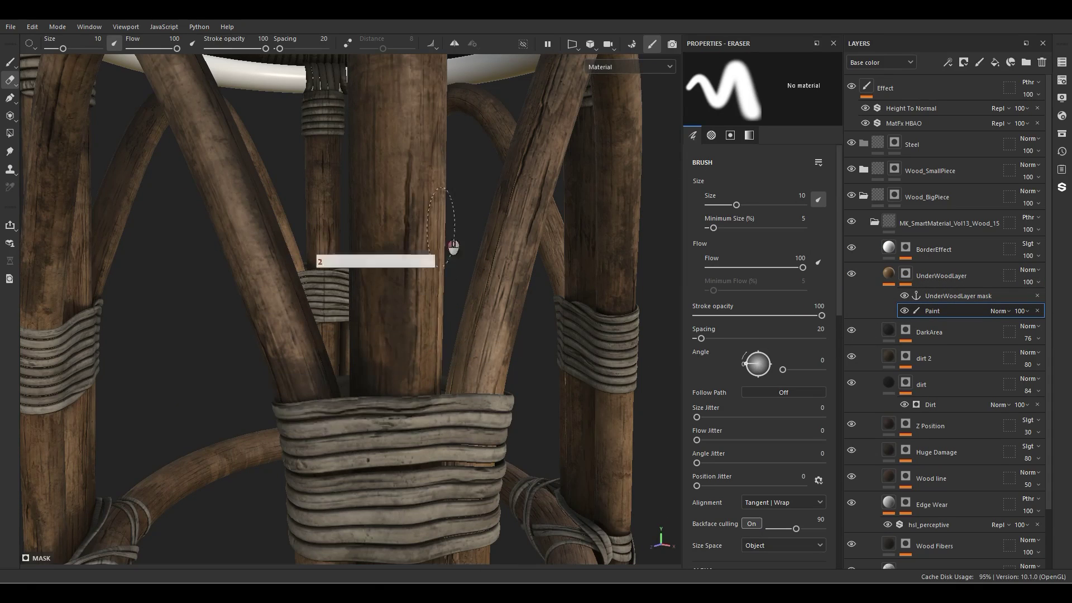
Switch to painting with the textured Kyle's Paintbox - Van brush and reduce its size to 5.52
{"action": "key", "text": "1"}
{"action": "left_click", "coordinate": [1061, 134]}
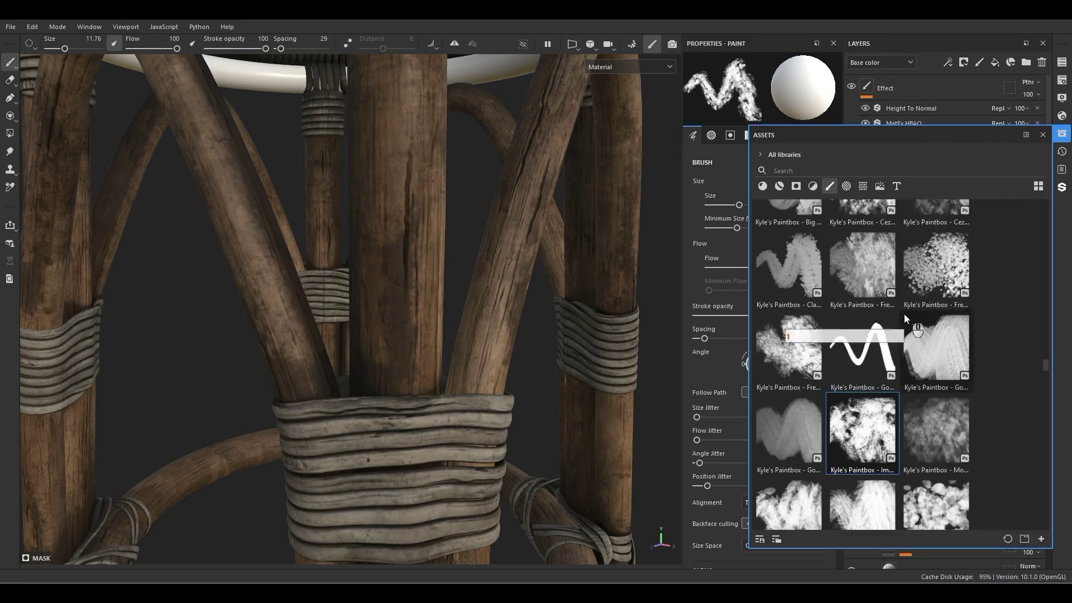
{"action": "scroll", "coordinate": [876, 364], "scroll_direction": "down", "scroll_amount": 3}
{"action": "left_click", "coordinate": [870, 355]}
{"action": "mouse_move", "coordinate": [412, 342]}
{"action": "right_mouse_down", "text": "ctrl"}
{"action": "mouse_move", "coordinate": [322, 343]}
{"action": "mouse_move", "coordinate": [400, 308]}
{"action": "right_mouse_up", "text": "ctrl"}
{"action": "scroll", "coordinate": [379, 374], "scroll_direction": "up", "scroll_amount": 1}
{"action": "mouse_move", "coordinate": [403, 374]}
{"action": "right_mouse_down", "text": "ctrl"}
{"action": "mouse_move", "coordinate": [359, 373]}
{"action": "mouse_move", "coordinate": [378, 373]}
{"action": "right_mouse_up", "text": "ctrl"}
{"action": "scroll", "coordinate": [413, 373], "scroll_direction": "up", "scroll_amount": 2}
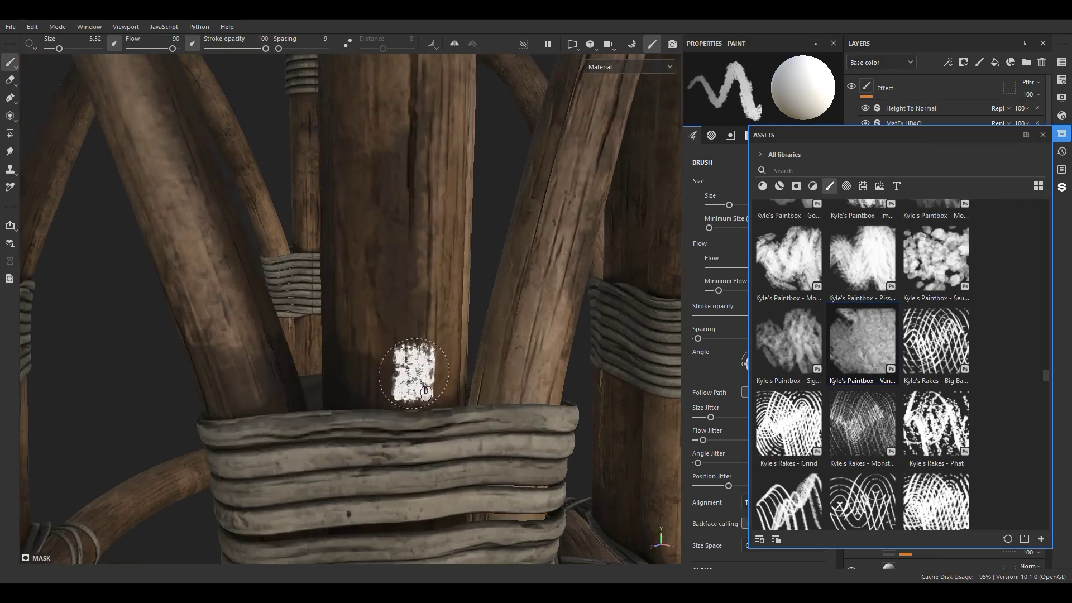
Paint and trim small chipped bare-wood areas in the UnderWoodLayer mask where the leg meets the rattan binding
{"action": "scroll", "coordinate": [425, 391], "scroll_direction": "up", "scroll_amount": 2}
{"action": "key", "text": "x"}
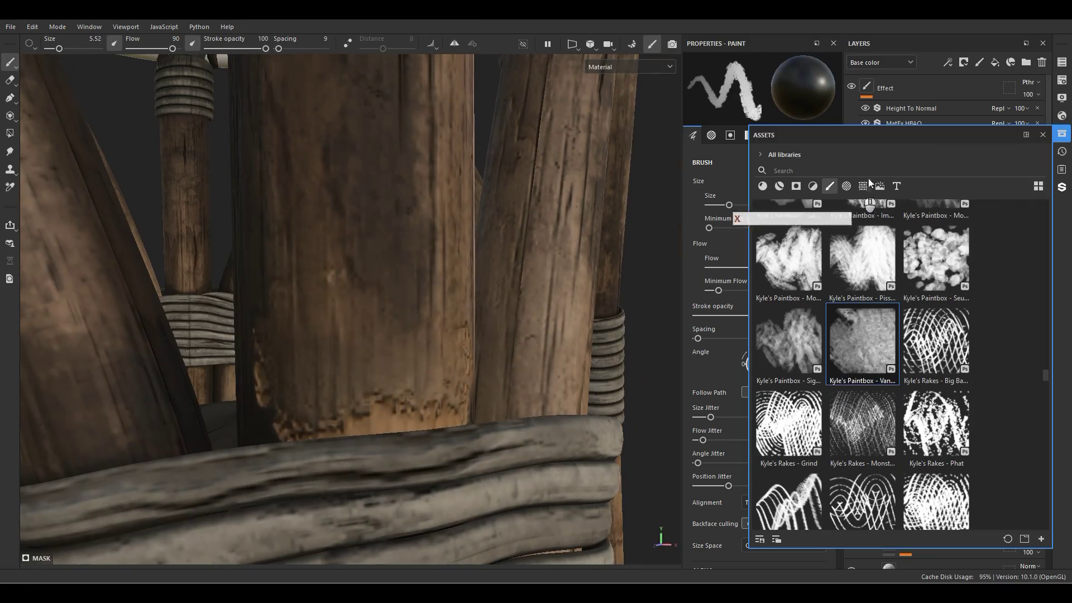
{"action": "left_click", "coordinate": [1042, 135]}
{"action": "left_click_drag", "start_coordinate": [566, 311], "coordinate": [401, 328], "text": "alt"}
{"action": "key", "text": "x"}
{"action": "key", "text": "x"}
{"action": "mouse_move", "coordinate": [437, 286]}
{"action": "left_mouse_down", "text": "alt"}
{"action": "mouse_move", "coordinate": [418, 365]}
{"action": "mouse_move", "coordinate": [347, 342]}
{"action": "mouse_move", "coordinate": [383, 292]}
{"action": "mouse_move", "coordinate": [539, 263]}
{"action": "mouse_move", "coordinate": [532, 318]}
{"action": "left_mouse_up", "text": "alt"}
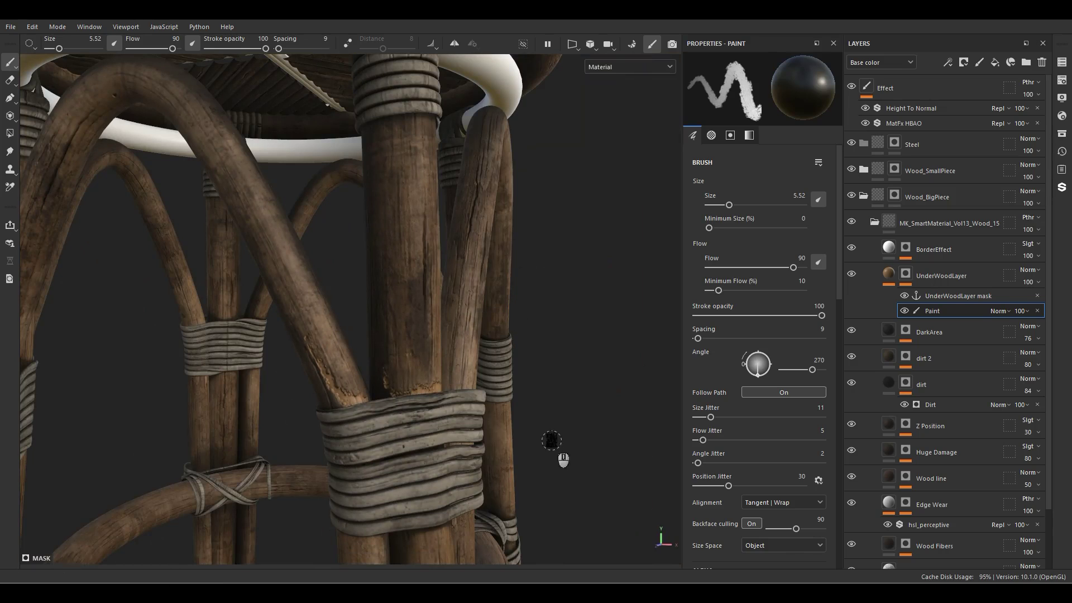
Paint a bare-wood chip on the lower leg poles near the bindings and trim its edges in the mask
{"action": "middle_click_drag", "start_coordinate": [423, 428], "coordinate": [426, 204], "text": "alt"}
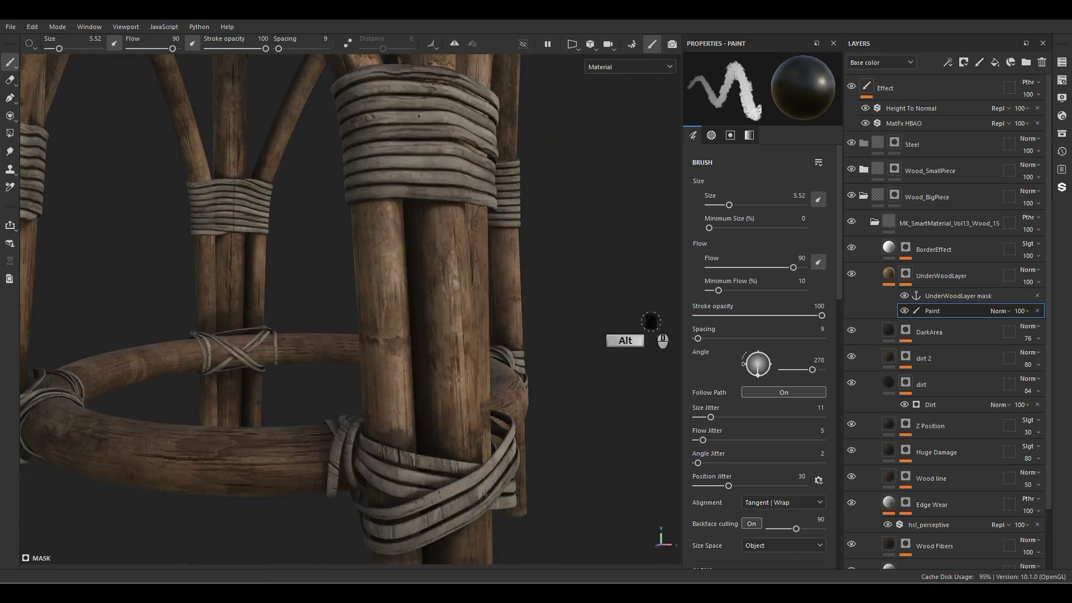
{"action": "key", "text": "f"}
{"action": "key", "text": "f"}
{"action": "middle_click_drag", "start_coordinate": [470, 410], "coordinate": [469, 306], "text": "alt"}
{"action": "key", "text": "x"}
{"action": "mouse_move", "coordinate": [466, 426]}
{"action": "left_mouse_down"}
{"action": "mouse_move", "coordinate": [495, 426]}
{"action": "mouse_move", "coordinate": [466, 423]}
{"action": "mouse_move", "coordinate": [496, 317]}
{"action": "mouse_move", "coordinate": [492, 262]}
{"action": "left_mouse_up"}
{"action": "key", "text": "x"}
{"action": "left_click_drag", "start_coordinate": [505, 226], "coordinate": [495, 383]}
Paint another chipped bare-wood area along a neighbouring pole of the stool and trim it back
{"action": "left_click_drag", "start_coordinate": [407, 400], "coordinate": [469, 400], "text": "alt"}
{"action": "scroll", "coordinate": [469, 400], "scroll_direction": "up", "scroll_amount": 3}
{"action": "key", "text": "x"}
{"action": "mouse_move", "coordinate": [357, 380]}
{"action": "left_mouse_down"}
{"action": "mouse_move", "coordinate": [329, 376]}
{"action": "mouse_move", "coordinate": [347, 148]}
{"action": "left_mouse_up"}
{"action": "key", "text": "x"}
{"action": "left_click_drag", "start_coordinate": [395, 120], "coordinate": [362, 107]}
{"action": "key", "text": "f"}
{"action": "mouse_move", "coordinate": [385, 338]}
{"action": "left_mouse_down", "text": "alt"}
{"action": "mouse_move", "coordinate": [424, 341]}
{"action": "mouse_move", "coordinate": [393, 251]}
{"action": "left_mouse_up", "text": "alt"}
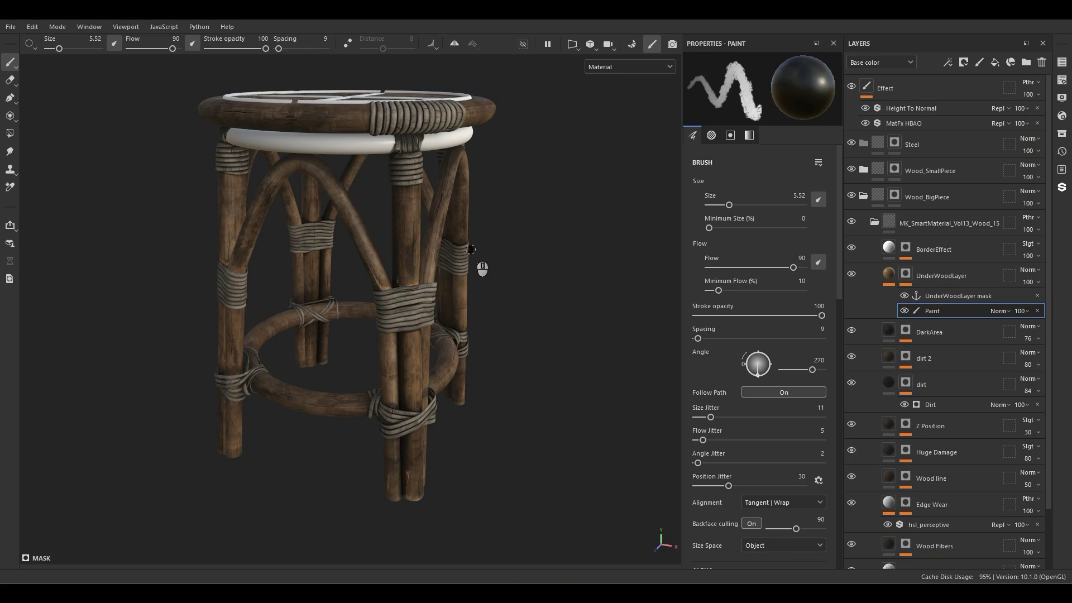
Collapse the Wood_BigPiece group and inspect the stool's wood from several angles
{"action": "left_click", "coordinate": [874, 222]}
{"action": "mouse_move", "coordinate": [851, 195]}
{"action": "left_mouse_down"}
{"action": "mouse_move", "coordinate": [852, 169]}
{"action": "mouse_move", "coordinate": [851, 195]}
{"action": "left_mouse_up"}
{"action": "left_click_drag", "start_coordinate": [411, 297], "coordinate": [393, 313], "text": "alt"}
{"action": "middle_click_drag", "start_coordinate": [393, 313], "coordinate": [411, 379], "text": "alt"}
{"action": "scroll", "coordinate": [411, 380], "scroll_direction": "up", "scroll_amount": 3}
{"action": "left_click_drag", "start_coordinate": [422, 399], "coordinate": [434, 370], "text": "alt"}
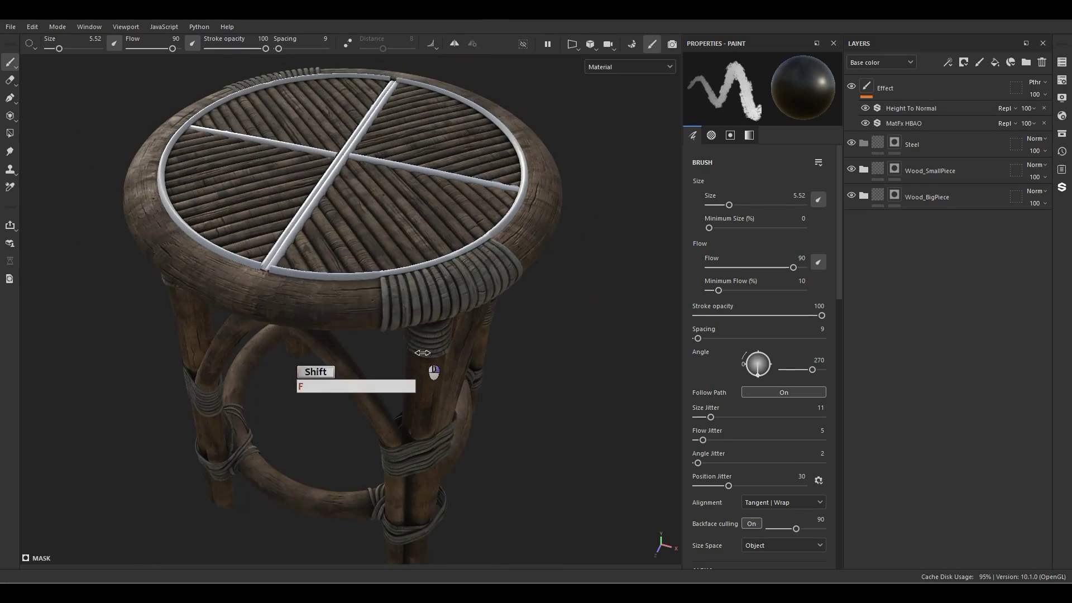
Add a fill layer named RoughnessVar above BorderEffect with only the rough channel enabled
{"action": "left_click", "coordinate": [865, 196]}
{"action": "left_click", "coordinate": [874, 222]}
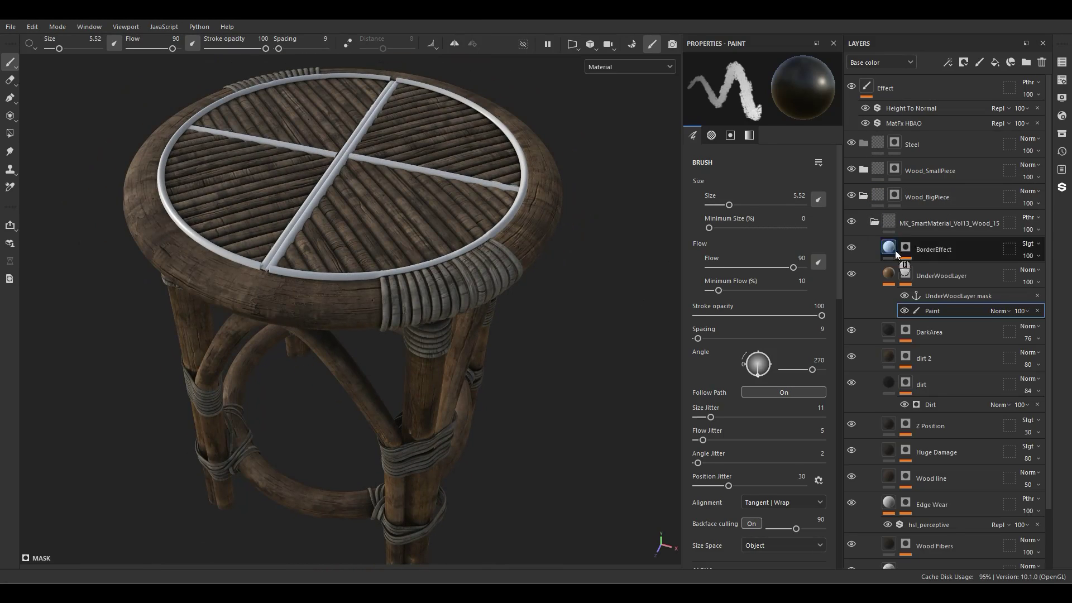
{"action": "left_click", "coordinate": [933, 245]}
{"action": "key", "text": "ctrl+shift+f"}
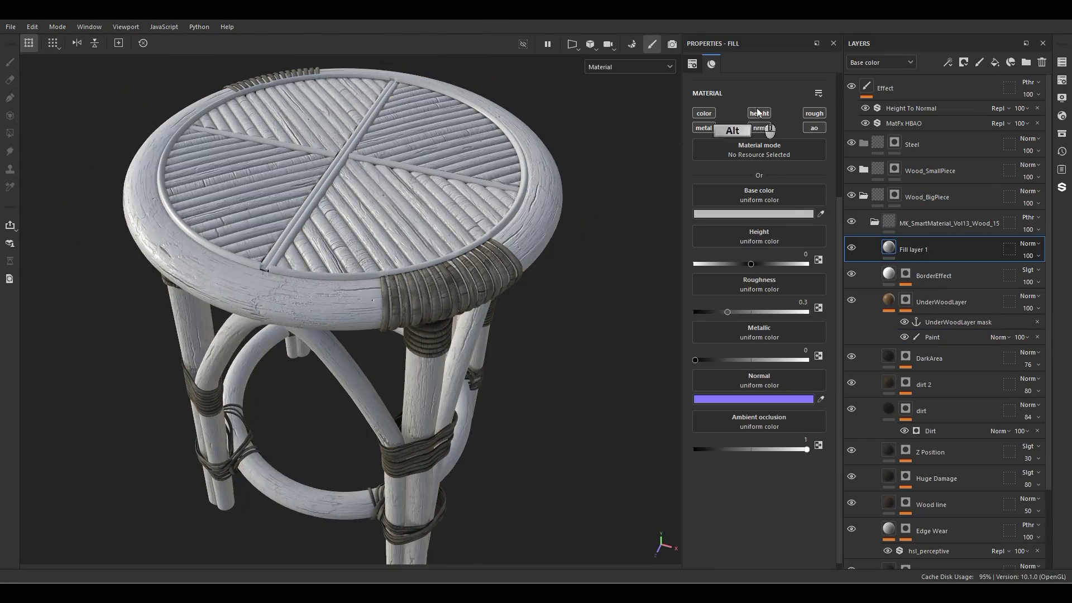
{"action": "left_click", "coordinate": [811, 115], "text": "alt"}
{"action": "double_click", "coordinate": [896, 247]}
{"action": "type", "text": "RoughnessVar"}
{"action": "key", "text": "Return"}
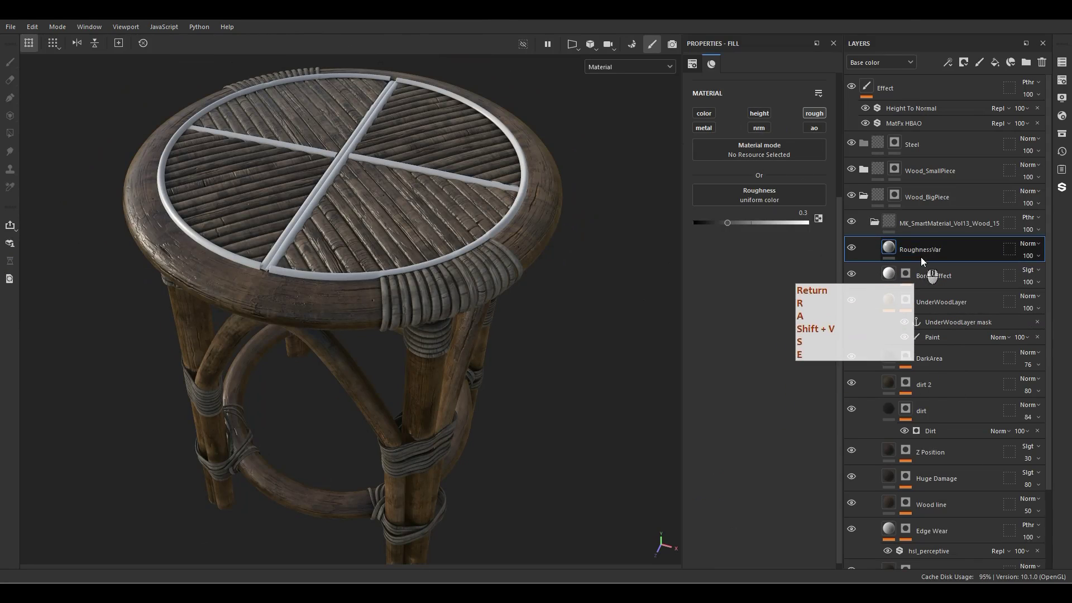
Give RoughnessVar a black mask containing a fill that uses the Grunge Fingerprints Smeared texture
{"action": "right_click", "coordinate": [929, 249]}
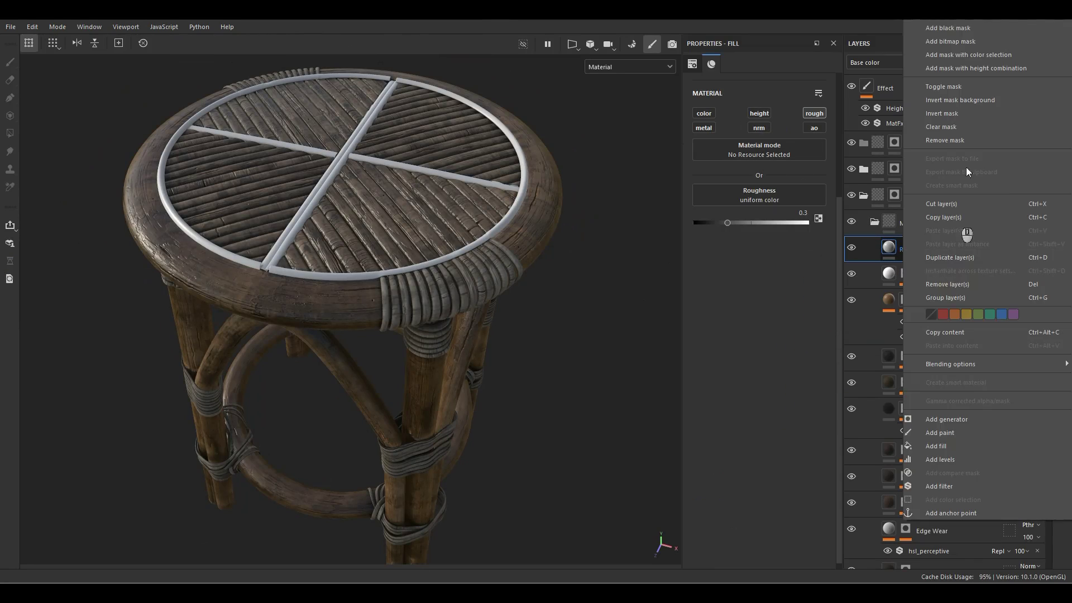
{"action": "left_click", "coordinate": [973, 29]}
{"action": "right_click", "coordinate": [899, 259]}
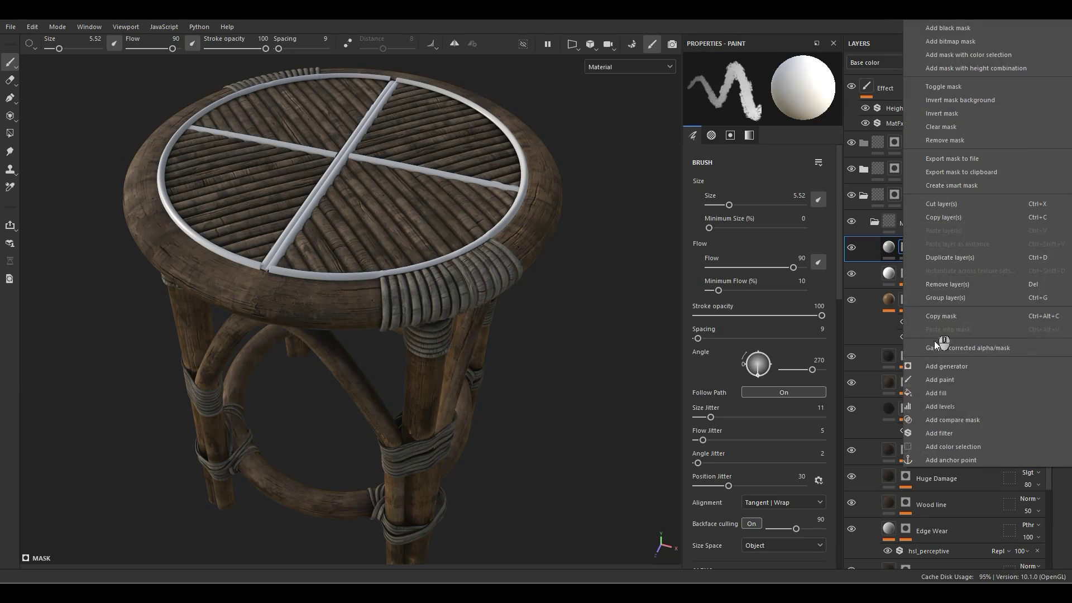
{"action": "left_click", "coordinate": [943, 394]}
{"action": "left_click", "coordinate": [804, 119]}
{"action": "type", "text": "finger"}
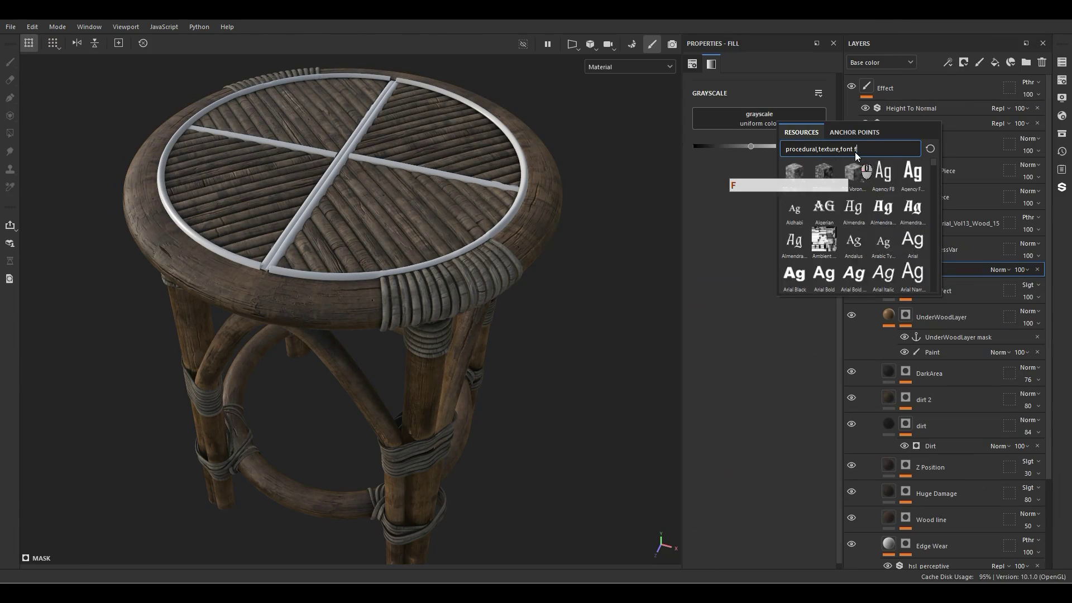
{"action": "left_click", "coordinate": [890, 173]}
Preview the RoughnessVar mask and set the grunge fill's tiling to 3
{"action": "mouse_move", "coordinate": [516, 357]}
{"action": "left_mouse_down", "text": "alt"}
{"action": "mouse_move", "coordinate": [523, 336]}
{"action": "mouse_move", "coordinate": [529, 366]}
{"action": "mouse_move", "coordinate": [317, 470]}
{"action": "left_mouse_up", "text": "alt"}
{"action": "left_click", "coordinate": [905, 249], "text": "alt"}
{"action": "left_click", "coordinate": [750, 184]}
{"action": "type", "text": "3"}
{"action": "key", "text": "Return"}
{"action": "key", "text": "m"}
{"action": "scroll", "coordinate": [317, 470], "scroll_direction": "down", "scroll_amount": 4}
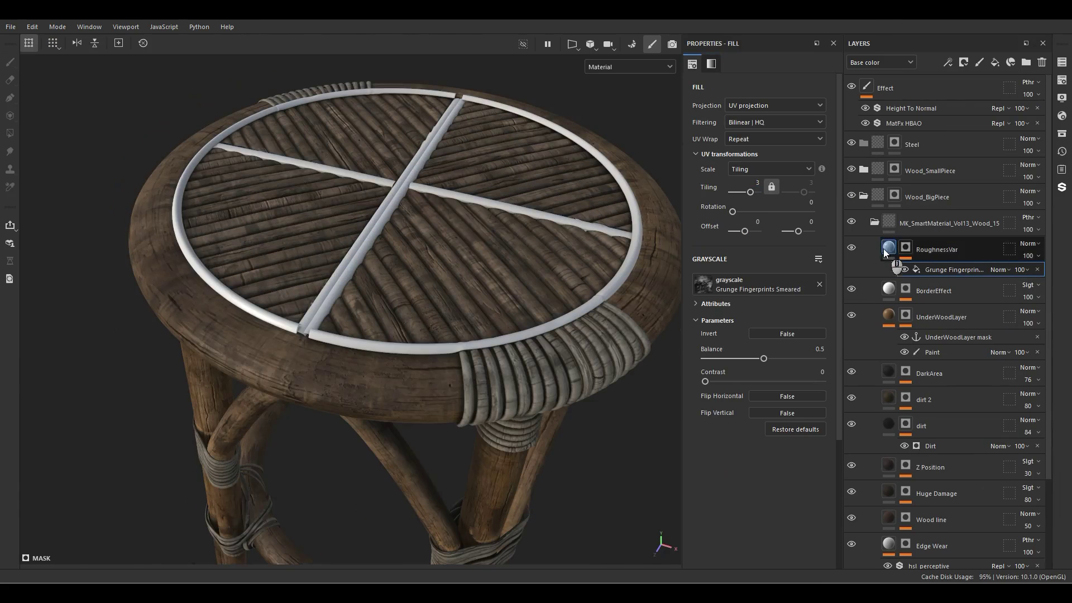
Set the fingerprint grunge's balance to 0.61 and contrast to 0.26, checking the wood's reflections under rotated lighting
{"action": "left_click", "coordinate": [936, 250]}
{"action": "left_click_drag", "start_coordinate": [685, 393], "coordinate": [387, 411]}
{"action": "right_click_drag", "start_coordinate": [388, 411], "coordinate": [670, 347], "text": "shift"}
{"action": "left_click", "coordinate": [905, 249]}
{"action": "left_click_drag", "start_coordinate": [925, 284], "coordinate": [949, 270]}
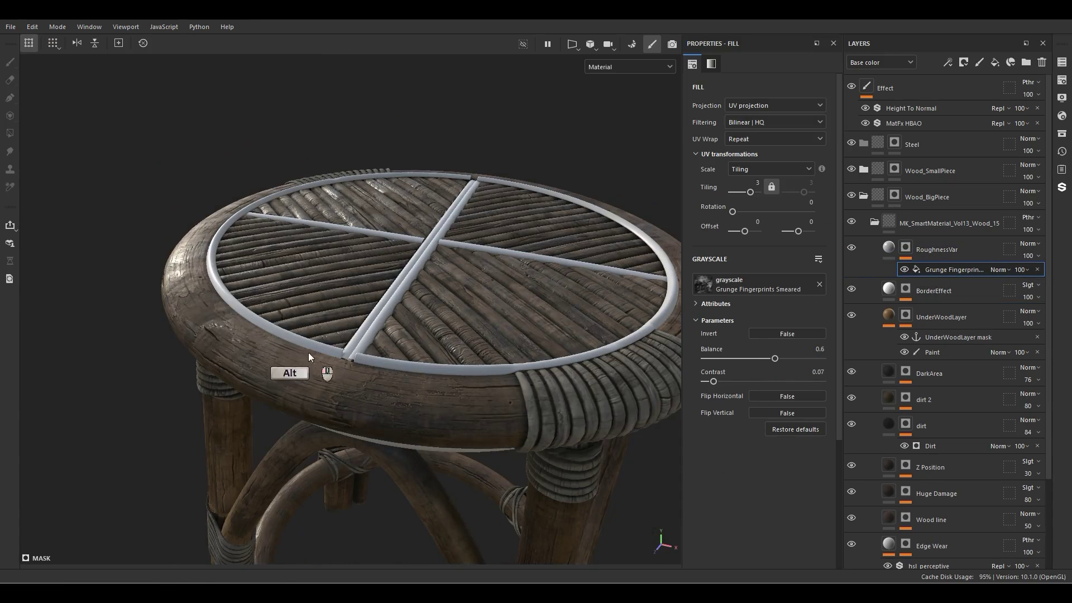
{"action": "left_click", "coordinate": [763, 335]}
{"action": "left_click", "coordinate": [763, 335]}
{"action": "mouse_move", "coordinate": [775, 359]}
{"action": "left_mouse_down"}
{"action": "mouse_move", "coordinate": [790, 358]}
{"action": "mouse_move", "coordinate": [776, 359]}
{"action": "left_mouse_up"}
{"action": "left_click_drag", "start_coordinate": [713, 381], "coordinate": [735, 381]}
Collapse the wood smart material folder and the Wood_BigPiece group, and check the whole stool under different lighting
{"action": "left_click_drag", "start_coordinate": [358, 366], "coordinate": [327, 413], "text": "alt"}
{"action": "key", "text": "f"}
{"action": "left_click", "coordinate": [874, 222]}
{"action": "left_click", "coordinate": [863, 195]}
{"action": "right_click_drag", "start_coordinate": [414, 293], "coordinate": [333, 308], "text": "shift"}
{"action": "scroll", "coordinate": [357, 330], "scroll_direction": "up", "scroll_amount": 3}
{"action": "key", "text": "m"}
{"action": "left_click_drag", "start_coordinate": [368, 336], "coordinate": [391, 301], "text": "alt"}
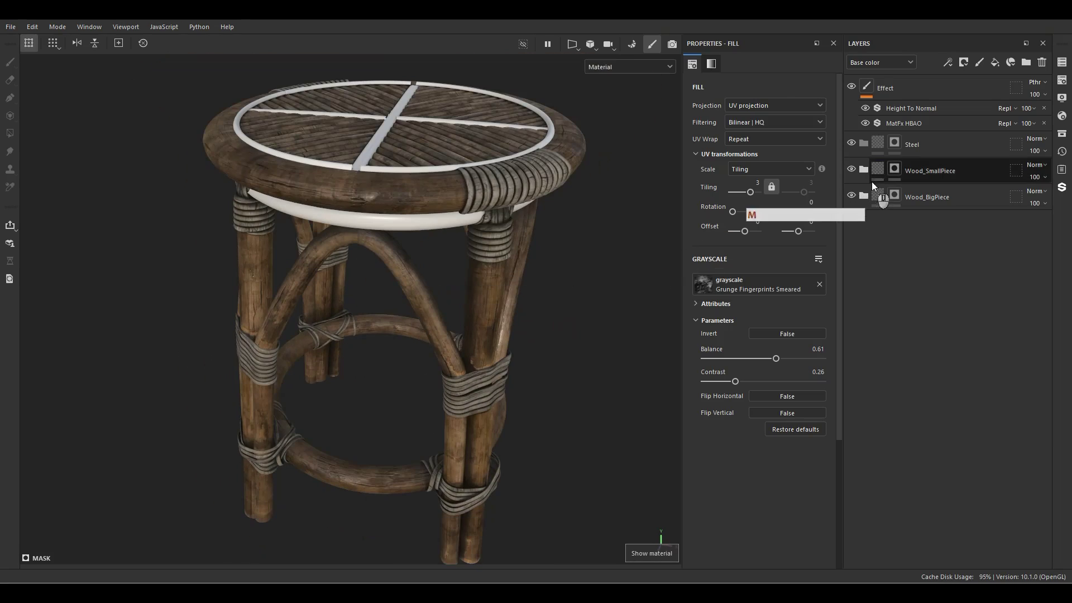
Add the Silver Armor smart material to the Steel group and inspect it on the seat frame
{"action": "left_click", "coordinate": [915, 146]}
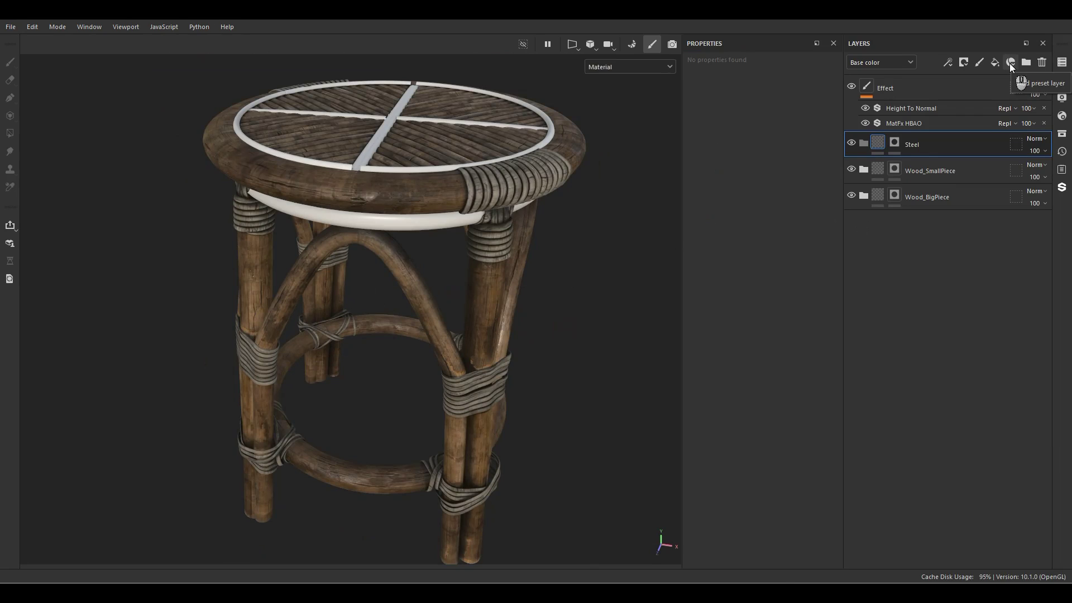
{"action": "left_click", "coordinate": [1010, 62]}
{"action": "left_click", "coordinate": [922, 177]}
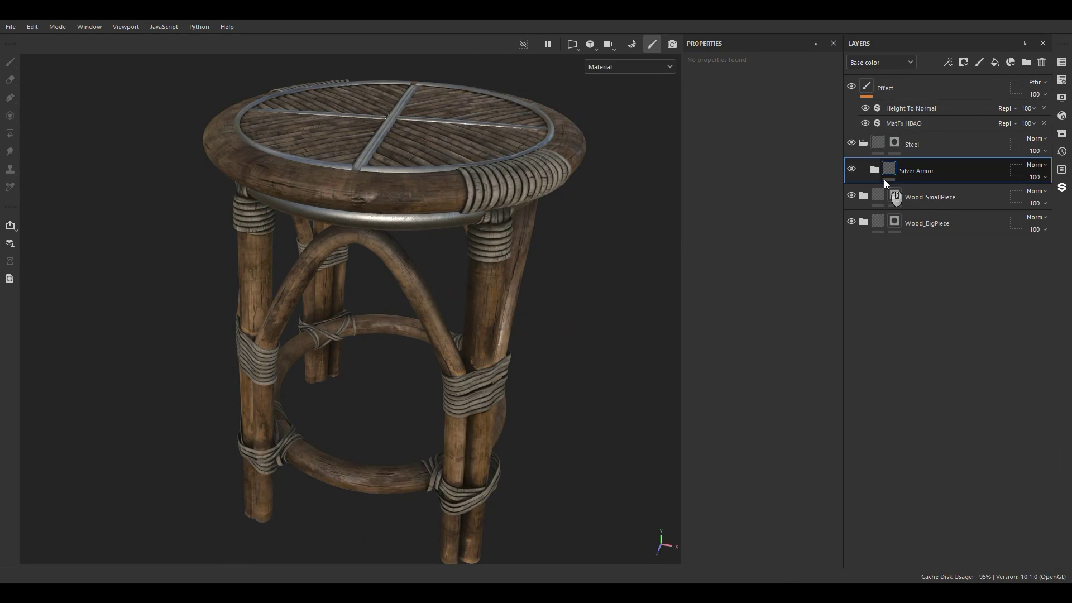
{"action": "scroll", "coordinate": [449, 279], "scroll_direction": "up", "scroll_amount": 3}
{"action": "left_click_drag", "start_coordinate": [453, 299], "coordinate": [470, 278], "text": "alt"}
{"action": "middle_click_drag", "start_coordinate": [448, 278], "coordinate": [443, 279], "text": "alt"}
{"action": "left_click_drag", "start_coordinate": [443, 279], "coordinate": [480, 317], "text": "alt"}
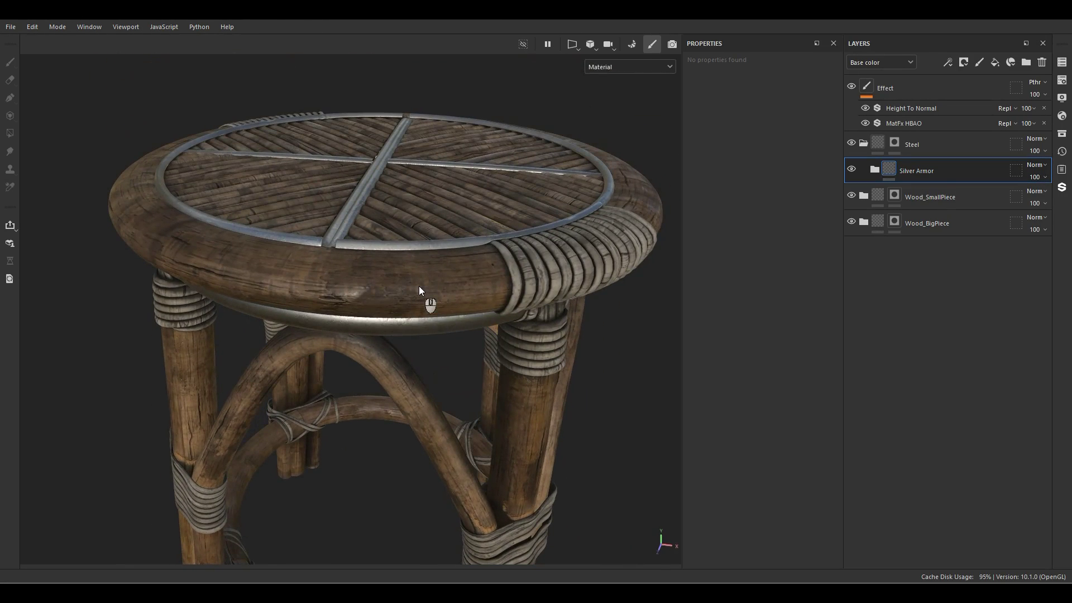
{"action": "mouse_move", "coordinate": [421, 288]}
{"action": "left_mouse_down", "text": "alt"}
{"action": "mouse_move", "coordinate": [389, 337]}
{"action": "mouse_move", "coordinate": [410, 245]}
{"action": "mouse_move", "coordinate": [437, 226]}
{"action": "mouse_move", "coordinate": [433, 278]}
{"action": "left_mouse_up", "text": "alt"}
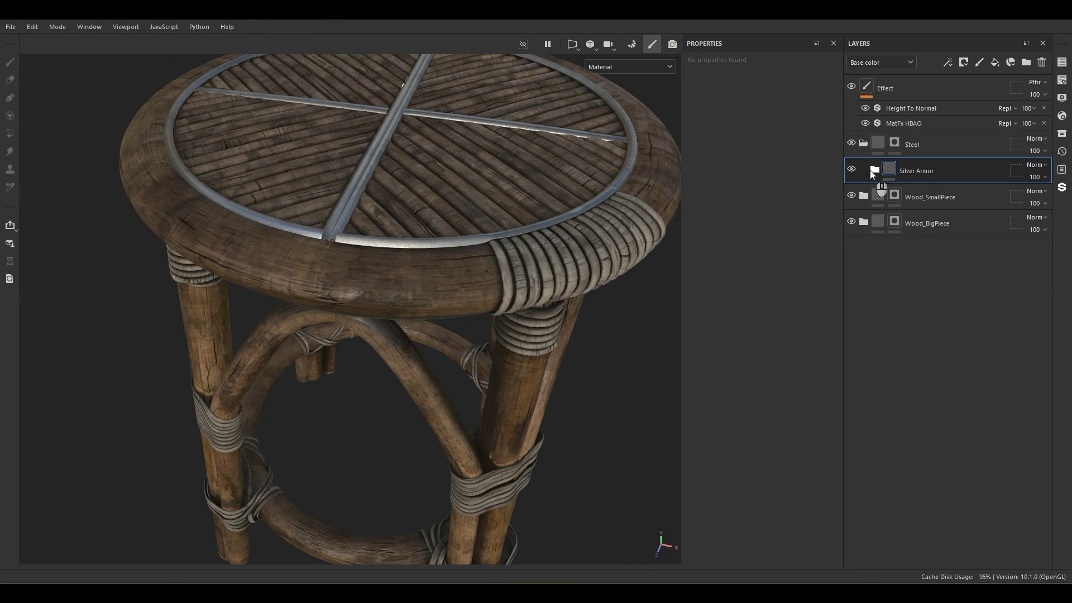
Add a fill layer named Dirt above Silver Armor with only the color, rough and metal channels enabled
{"action": "left_click", "coordinate": [994, 60]}
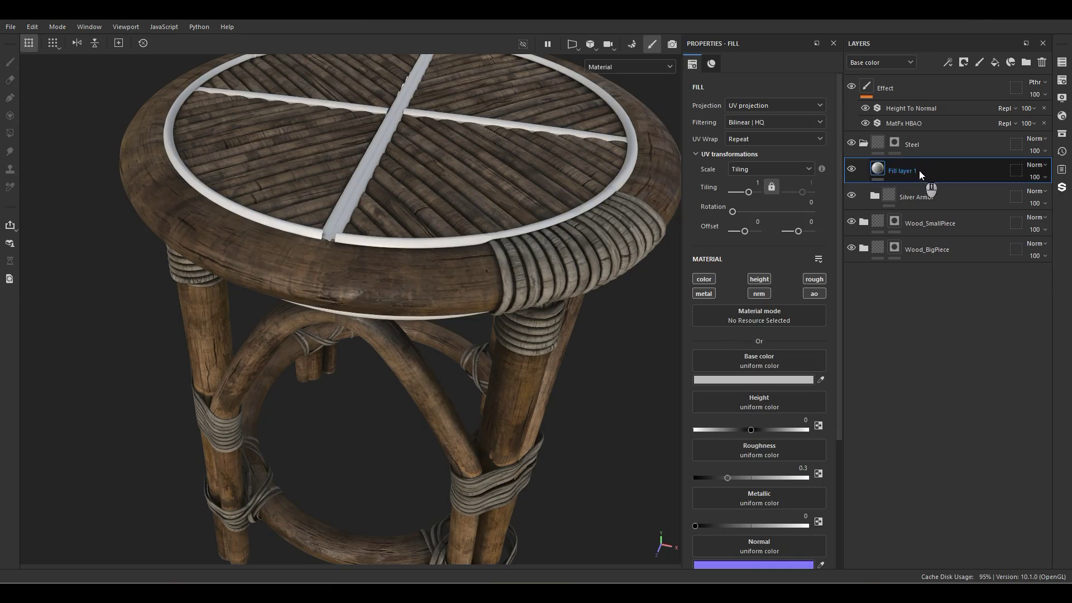
{"action": "double_click", "coordinate": [902, 171]}
{"action": "type", "text": "Dirt"}
{"action": "key", "text": "Return"}
{"action": "left_click", "coordinate": [708, 281], "text": "alt"}
{"action": "left_click", "coordinate": [812, 281]}
{"action": "left_click", "coordinate": [704, 293]}
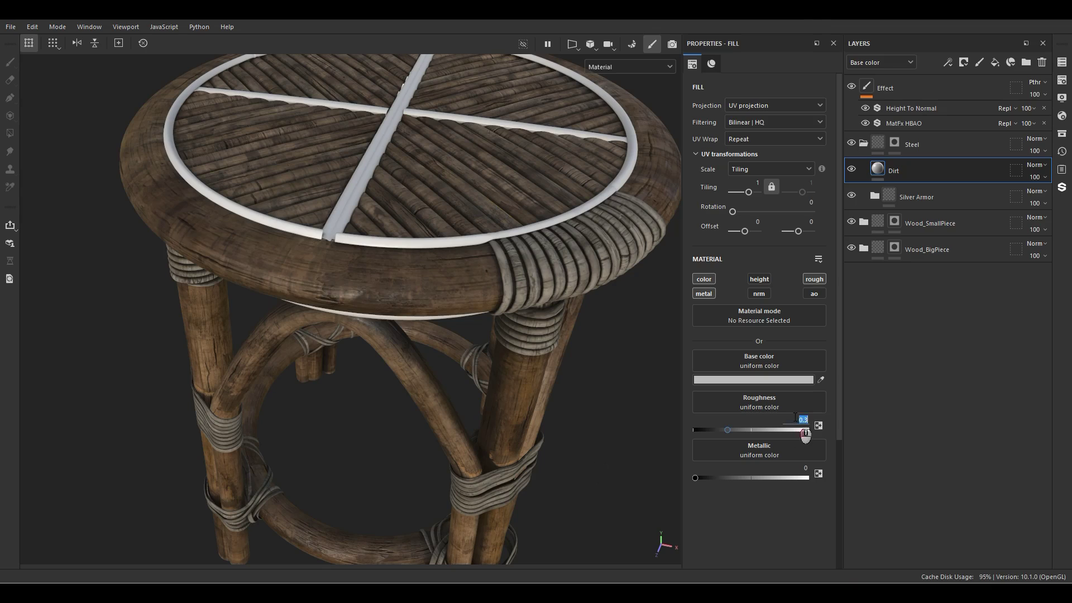
Set the Dirt layer's roughness to 0.8 and its base color to dark grey
{"action": "type", "text": ".8"}
{"action": "key", "text": "Return"}
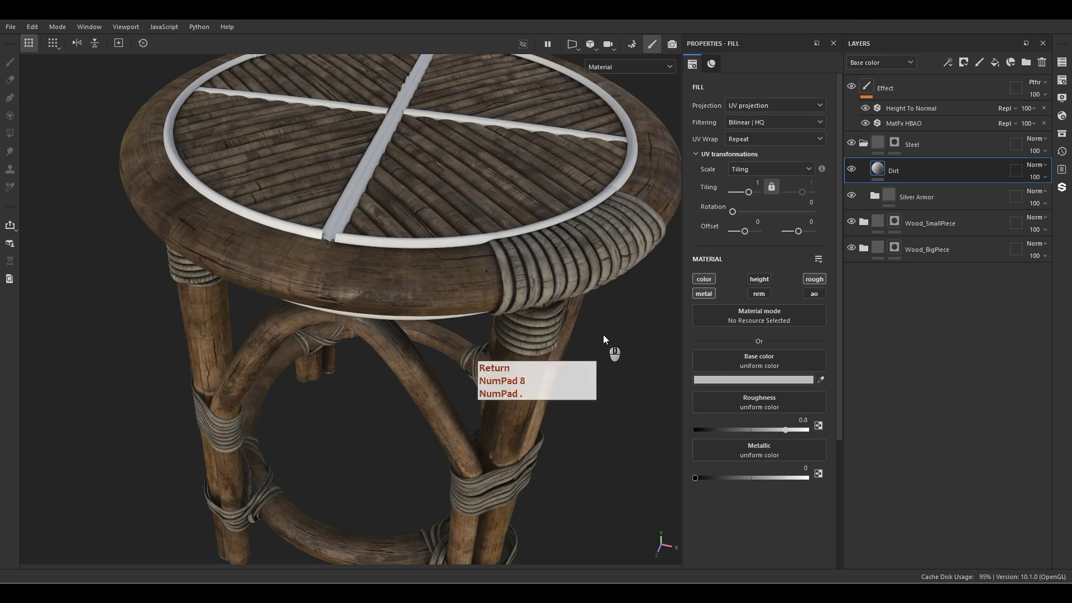
{"action": "left_click", "coordinate": [810, 379]}
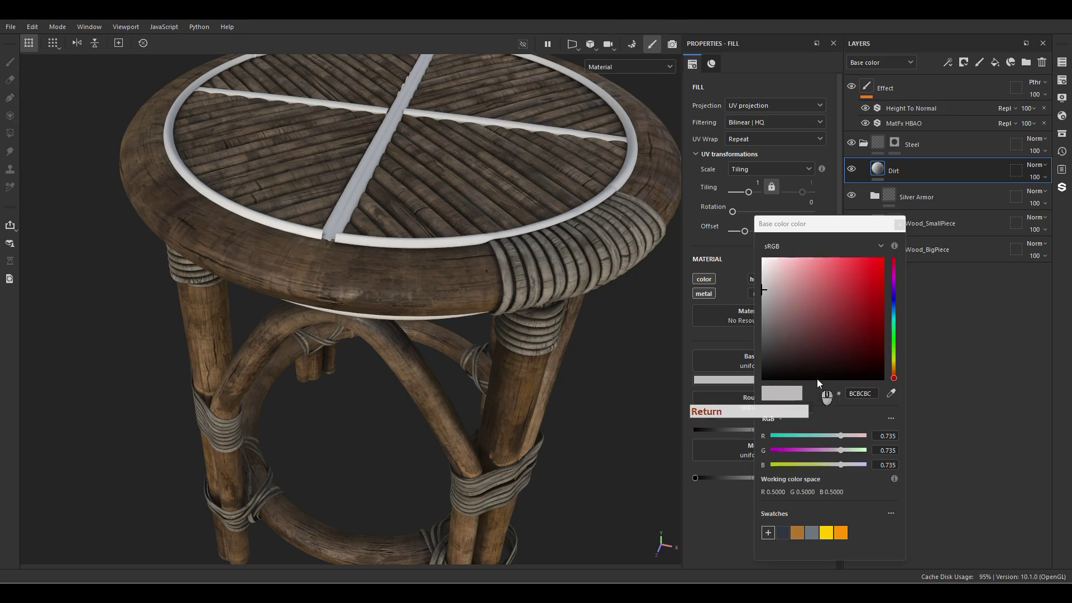
{"action": "left_click", "coordinate": [762, 346]}
{"action": "left_click", "coordinate": [899, 224]}
{"action": "left_click_drag", "start_coordinate": [524, 294], "coordinate": [522, 254], "text": "alt"}
Give the Dirt layer a black mask driven by a Dirt generator
{"action": "right_click", "coordinate": [909, 173]}
{"action": "left_click", "coordinate": [959, 31]}
{"action": "right_click", "coordinate": [898, 170]}
{"action": "left_click", "coordinate": [941, 366]}
{"action": "left_click", "coordinate": [768, 93]}
{"action": "left_click", "coordinate": [788, 176]}
Set the generator's Dirt Level to 0.5 and check the steel parts on the whole stool
{"action": "left_click_drag", "start_coordinate": [502, 413], "coordinate": [578, 350], "text": "alt"}
{"action": "left_click_drag", "start_coordinate": [795, 182], "coordinate": [762, 183]}
{"action": "left_click_drag", "start_coordinate": [424, 391], "coordinate": [338, 313], "text": "alt"}
{"action": "key", "text": "f"}
{"action": "right_click_drag", "start_coordinate": [338, 313], "coordinate": [390, 327], "text": "alt"}
{"action": "left_click_drag", "start_coordinate": [390, 326], "coordinate": [486, 447], "text": "alt"}
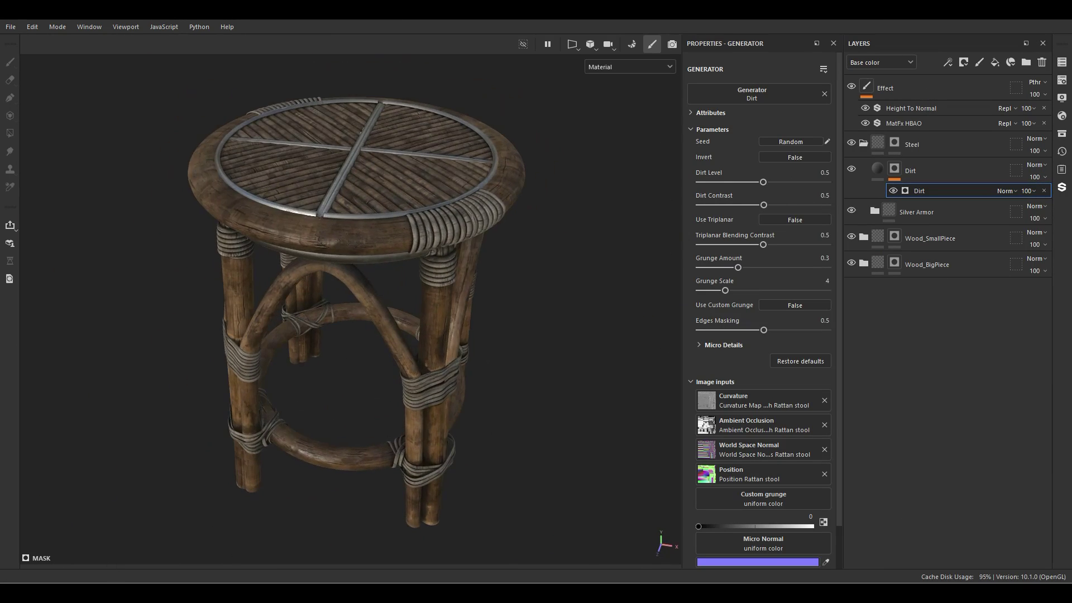